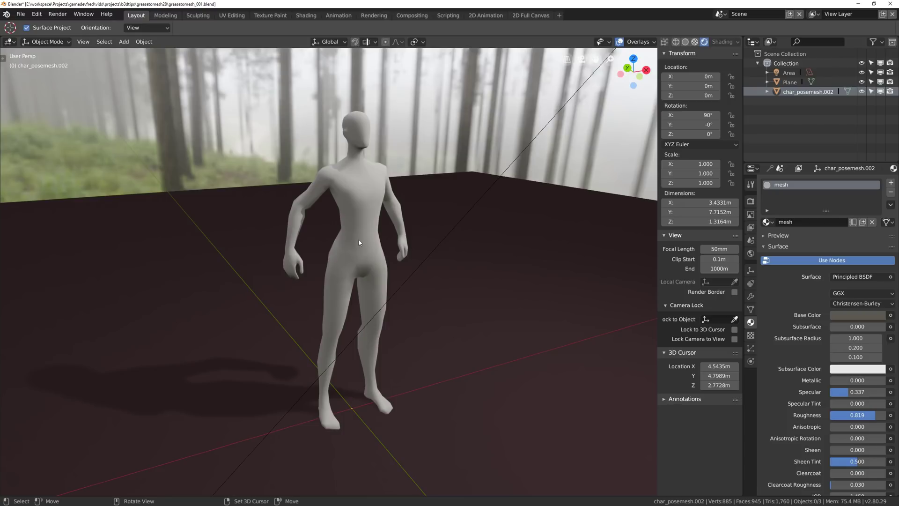
middle_click_drag(358, 240, 318, 237)
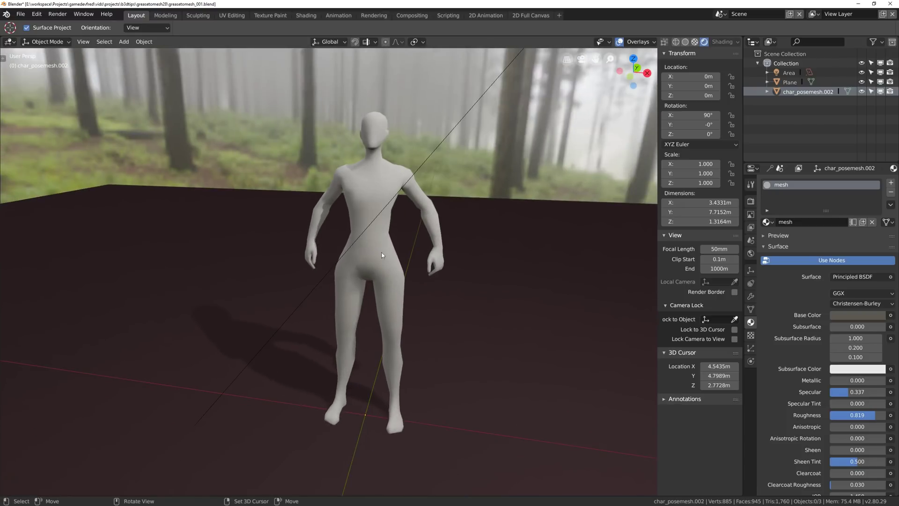
mouse_move(379, 274)
middle_mouse_down()
mouse_move(369, 265)
mouse_move(381, 260)
mouse_move(370, 260)
middle_mouse_up()
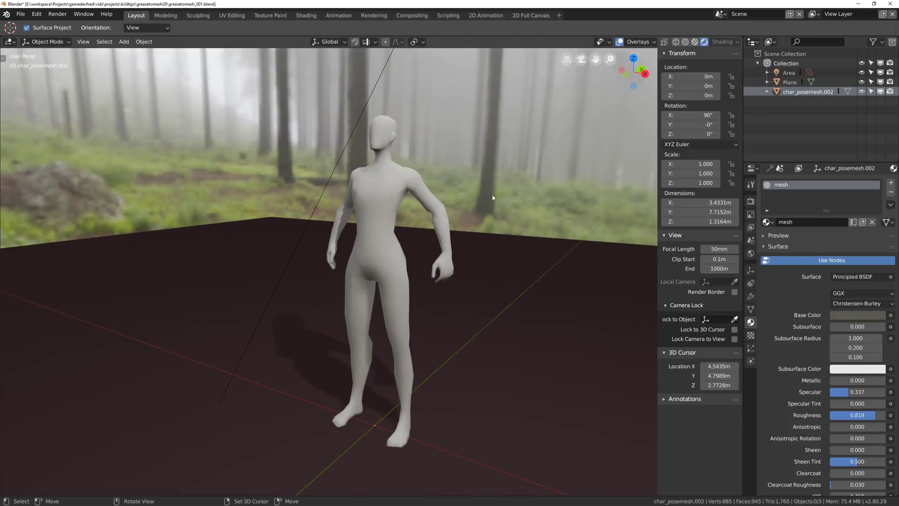
middle_click_drag(383, 207, 400, 251)
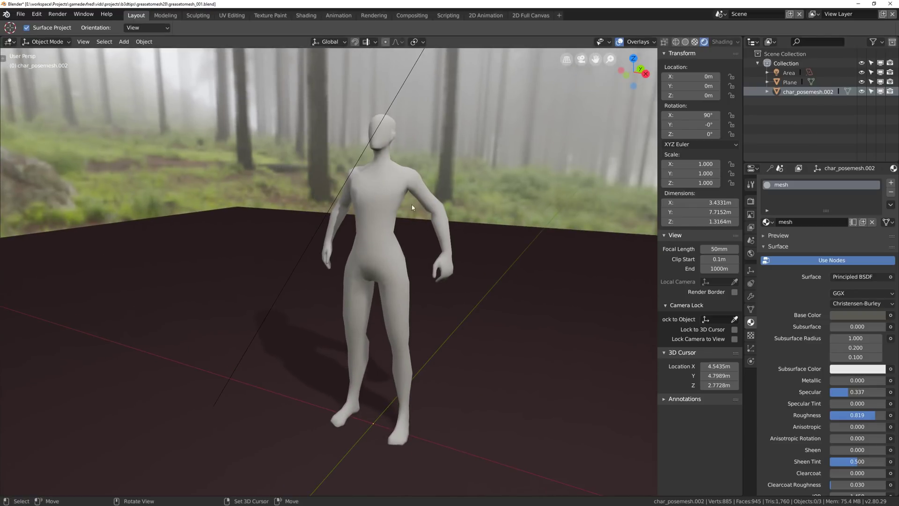
mouse_move(405, 203)
middle_mouse_down()
mouse_move(411, 209)
mouse_move(406, 201)
middle_mouse_up()
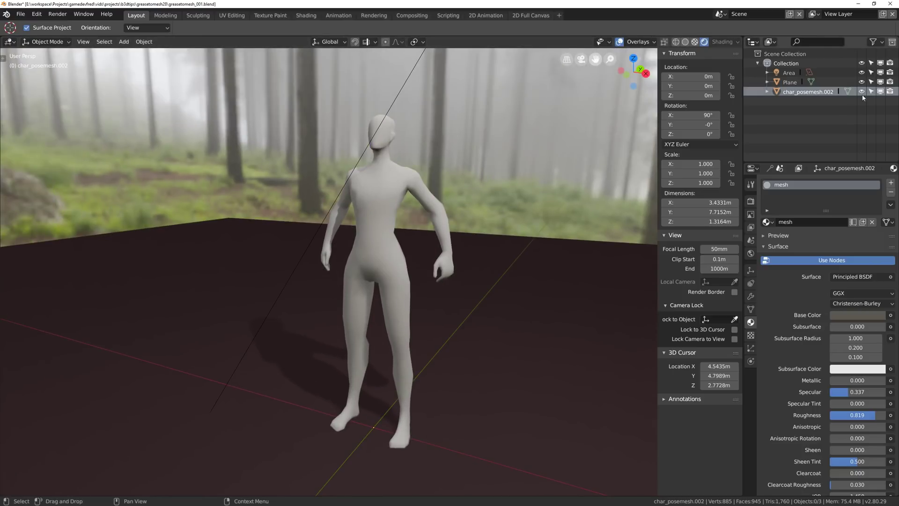
Hide the ground plane and the area light, and display the character in solid shading
left_click(862, 82)
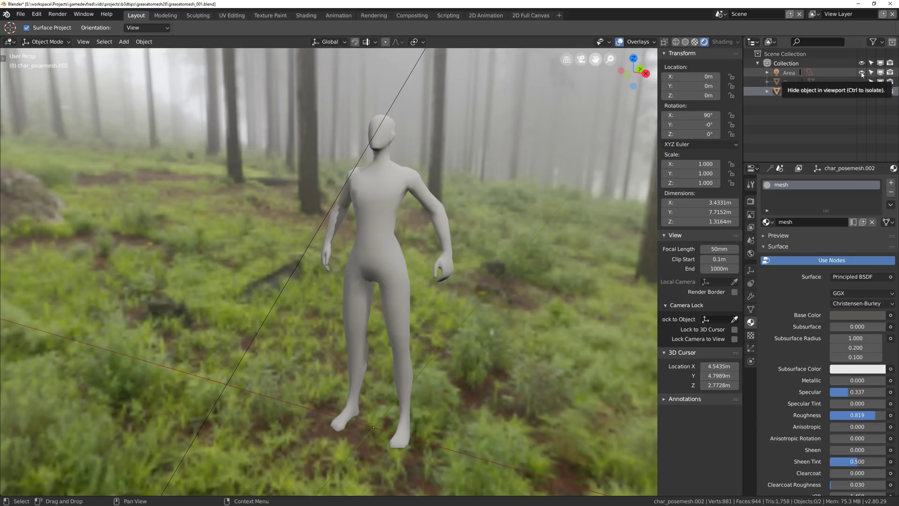
left_click(862, 73)
middle_click_drag(383, 164, 400, 158)
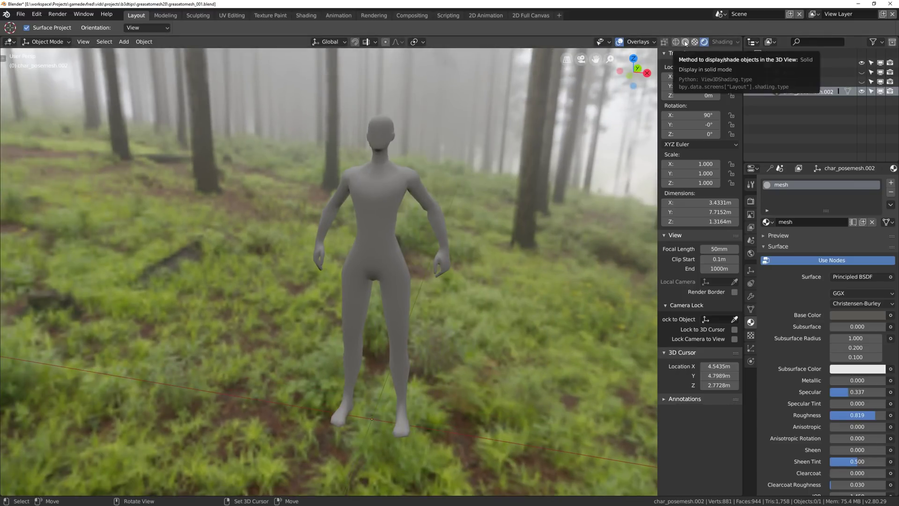
left_click(685, 43)
mouse_move(309, 187)
middle_mouse_down()
mouse_move(350, 229)
mouse_move(382, 231)
mouse_move(394, 202)
mouse_move(388, 212)
mouse_move(485, 217)
mouse_move(305, 215)
middle_mouse_up()
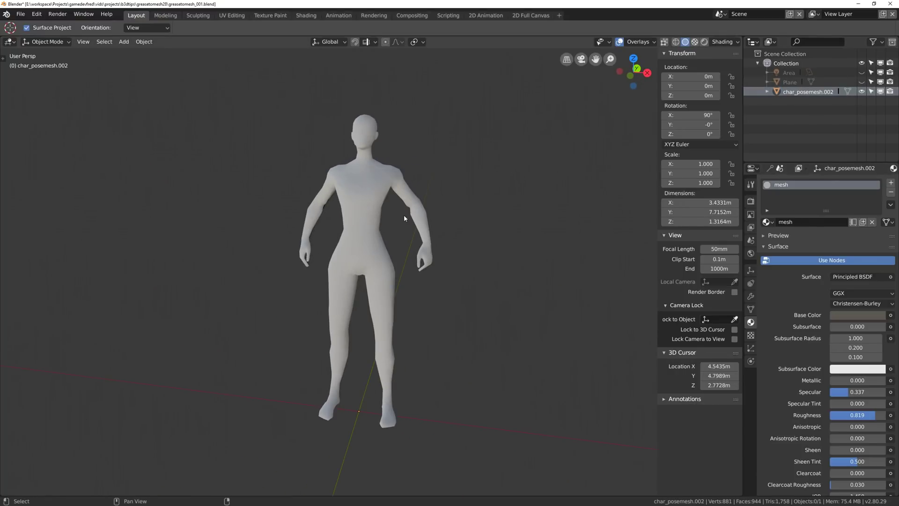
Add a blank Grease Pencil object and clear its location so it sits at the world origin
key("shift+a")
mouse_move(403, 214)
mouse_move(391, 135)
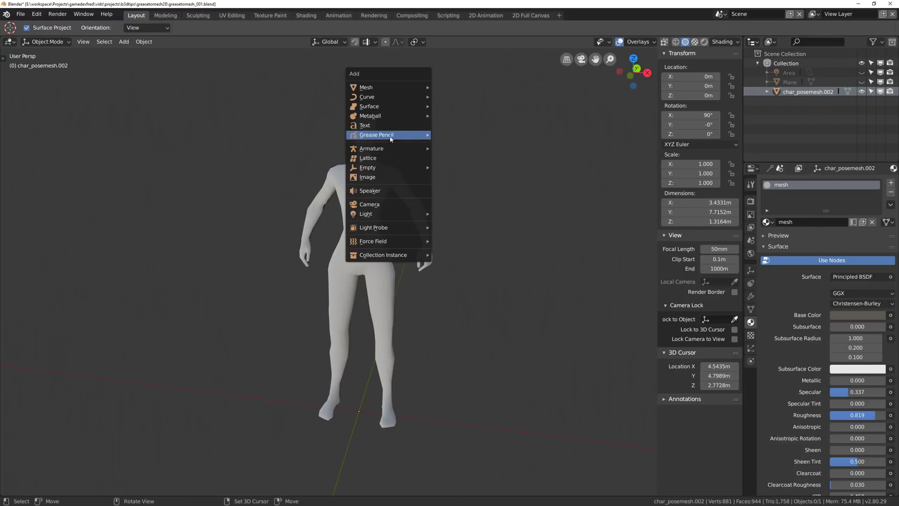
left_click(465, 137)
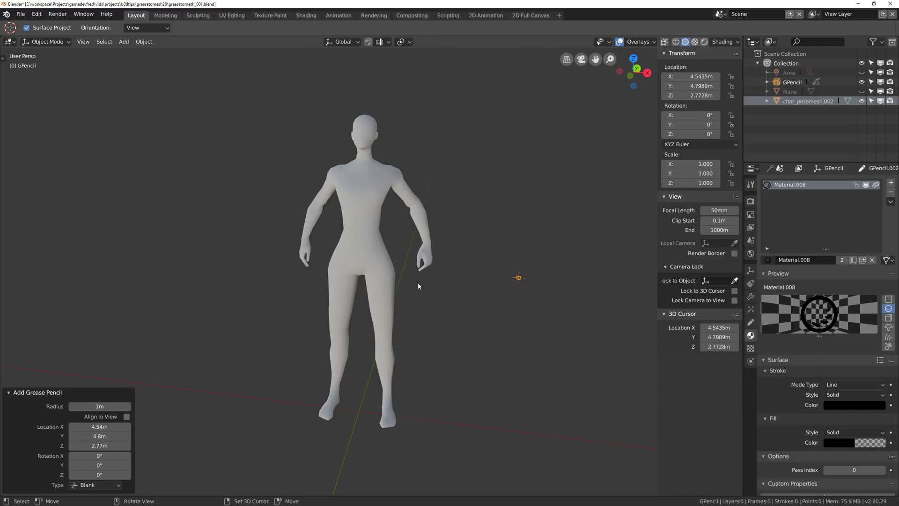
key("alt+g")
middle_click_drag(428, 286, 480, 265)
mouse_move(396, 174)
middle_mouse_down()
mouse_move(432, 175)
mouse_move(400, 175)
middle_mouse_up()
middle_click_drag(445, 158, 431, 177, "shift")
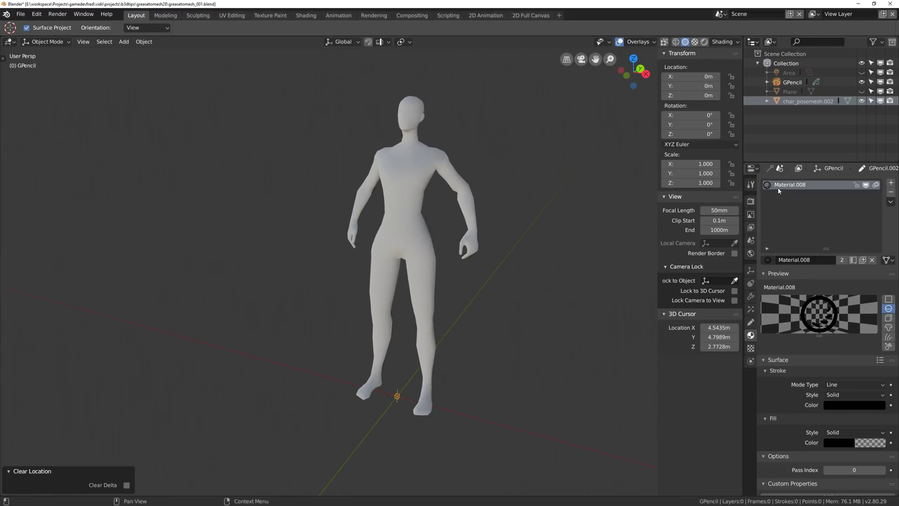
Rename the Grease Pencil object's layer as gp_mesh_01
left_click(750, 322)
left_click(800, 211)
double_click(796, 213)
type("gp_mesh_01")
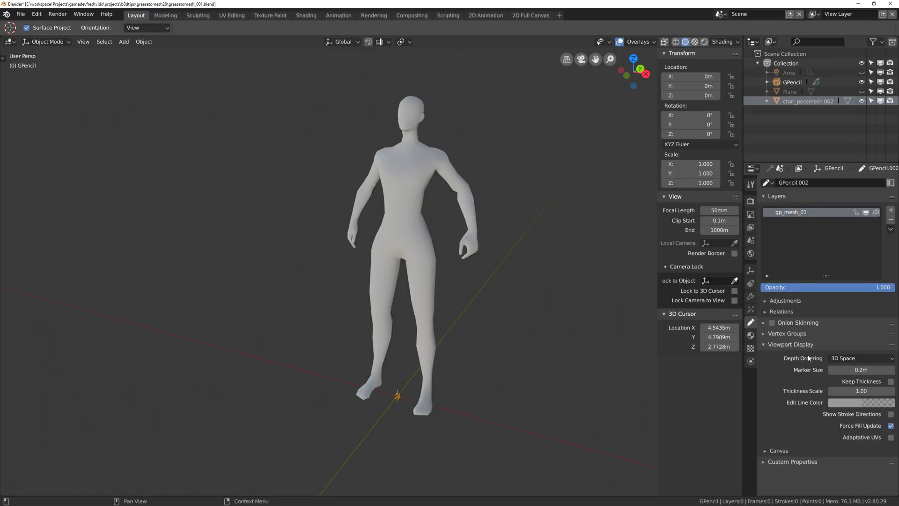
Put the Grease Pencil object in Draw mode with the drawing tools shown and stroke placement on Surface
middle_click_drag(429, 178, 458, 195)
key("ctrl+Tab")
left_click(446, 154)
left_click(4, 57)
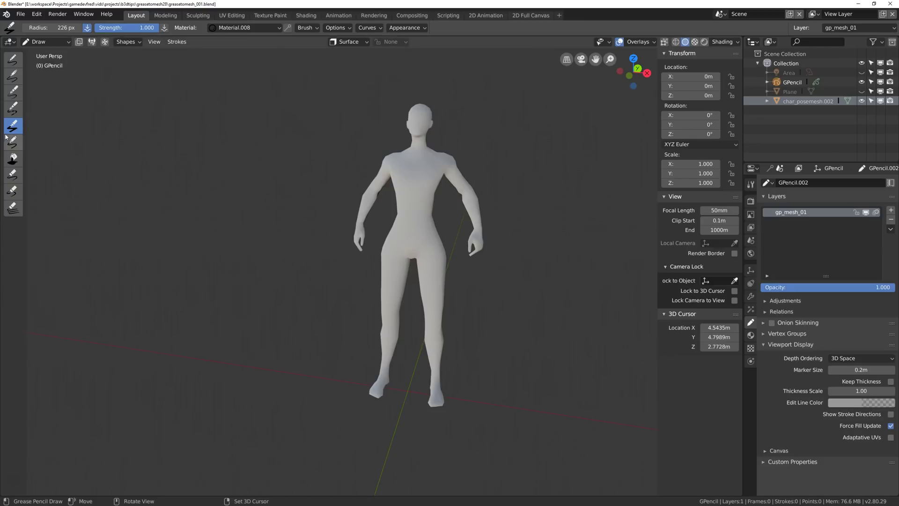
left_click(348, 41)
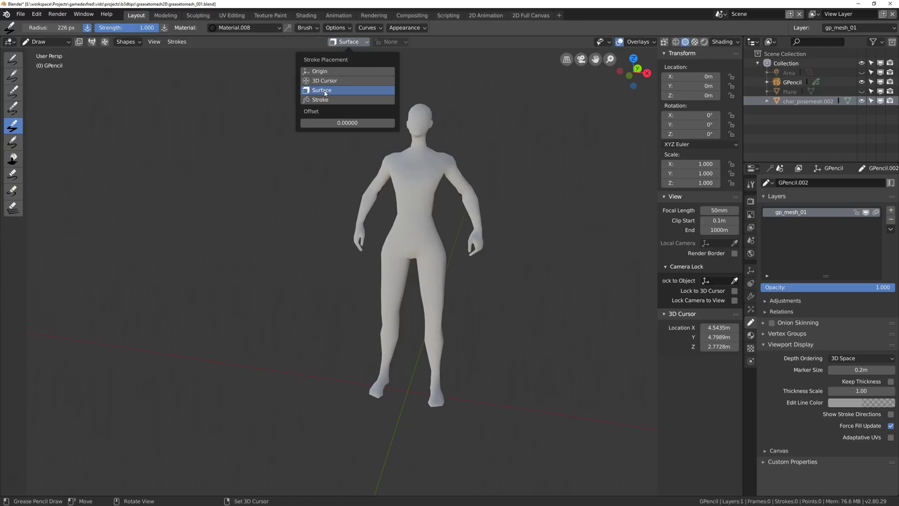
middle_click_drag(515, 172, 435, 162)
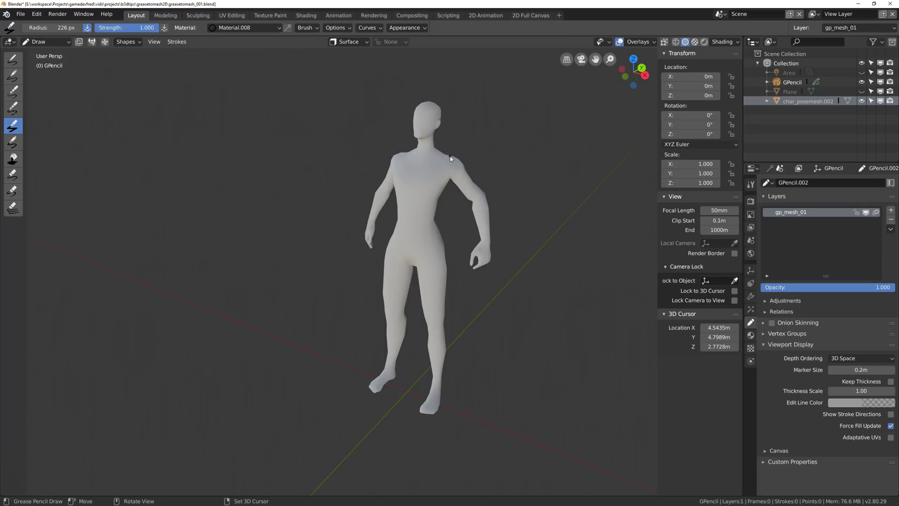
Add a Mirror modifier on the X axis to the Grease Pencil object
left_click(751, 296)
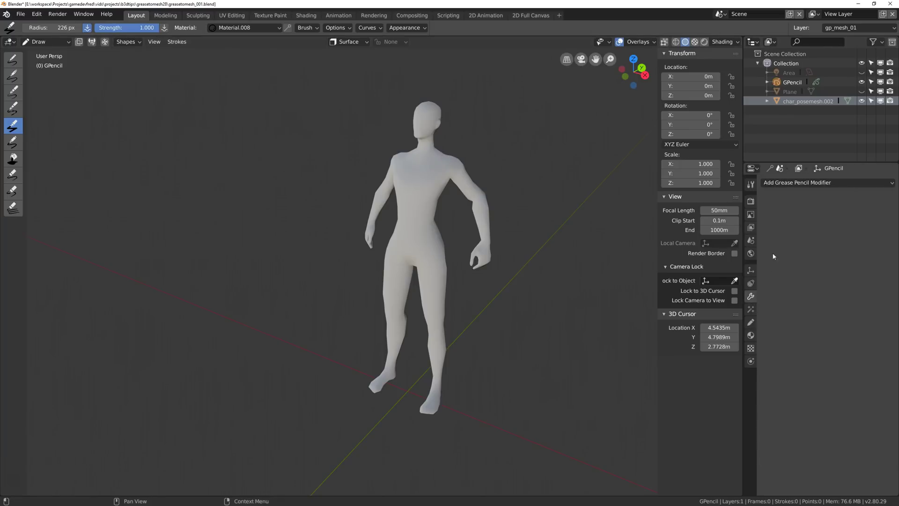
left_click(791, 182)
left_click(750, 227)
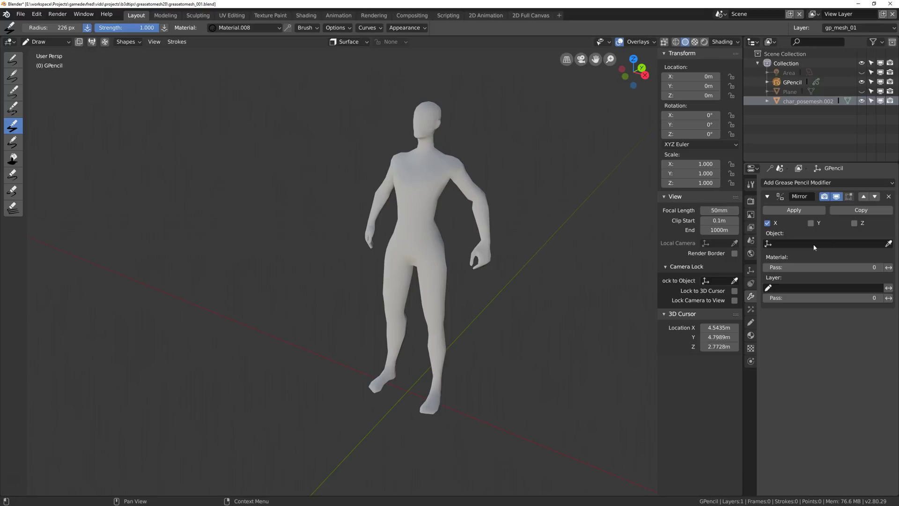
Draw a test stroke outlining a mirrored panel on the character's chest
middle_click_drag(560, 184, 530, 165)
scroll(451, 187, "up", 3)
middle_click_drag(451, 189, 391, 150)
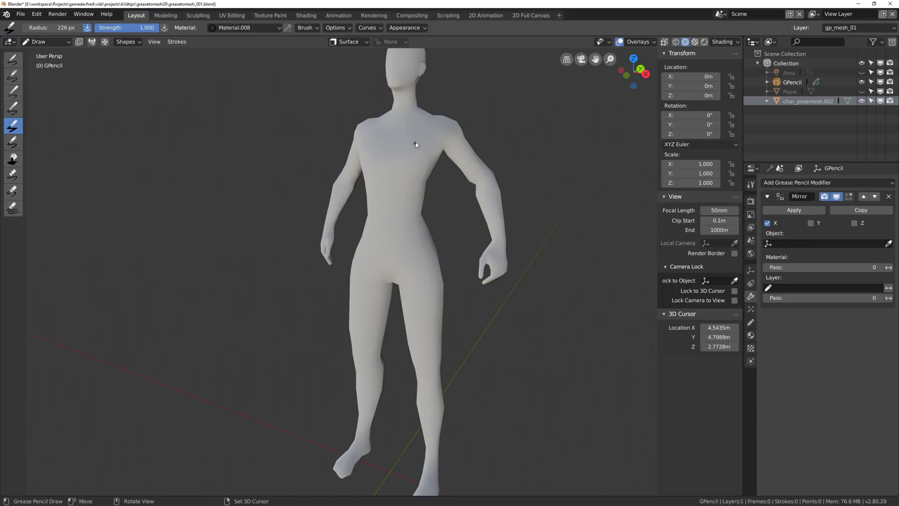
mouse_move(420, 121)
left_mouse_down()
mouse_move(396, 165)
mouse_move(427, 169)
mouse_move(434, 132)
mouse_move(421, 122)
left_mouse_up()
mouse_move(452, 117)
middle_mouse_down()
mouse_move(496, 106)
mouse_move(468, 93)
middle_mouse_up()
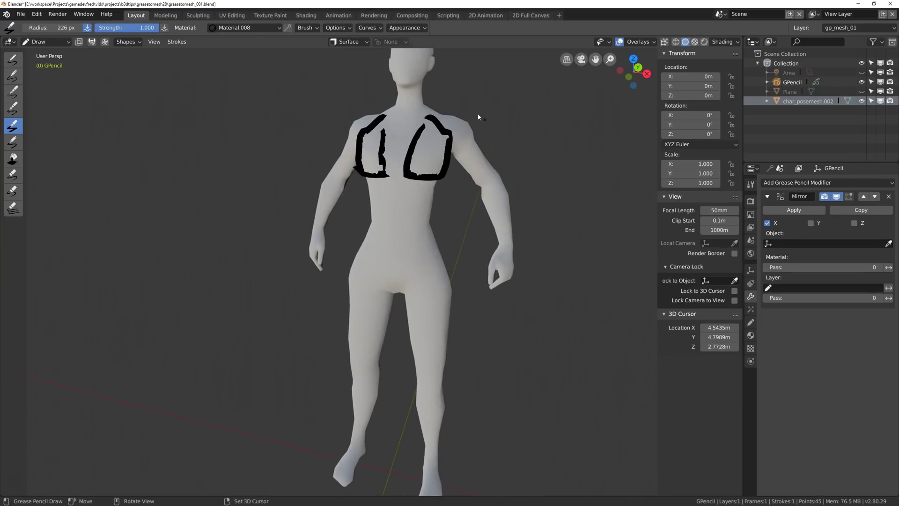
Try adjusting the surface stroke placement offset, and undo the test stroke on the chest
left_click(368, 41)
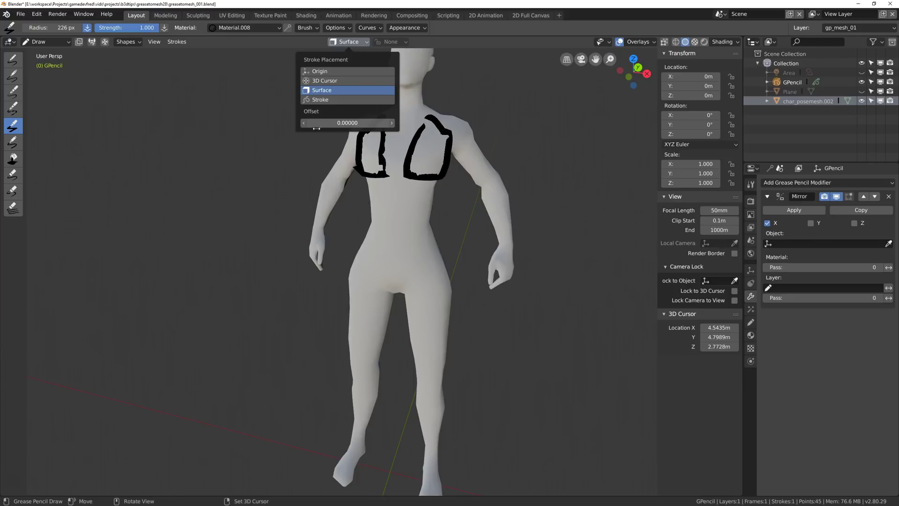
left_click_drag(396, 132, 392, 127)
left_click(383, 124)
key("Return")
mouse_move(571, 99)
middle_mouse_down()
mouse_move(548, 126)
mouse_move(515, 131)
mouse_move(557, 145)
mouse_move(480, 141)
mouse_move(526, 150)
mouse_move(430, 157)
mouse_move(487, 134)
mouse_move(502, 164)
middle_mouse_up()
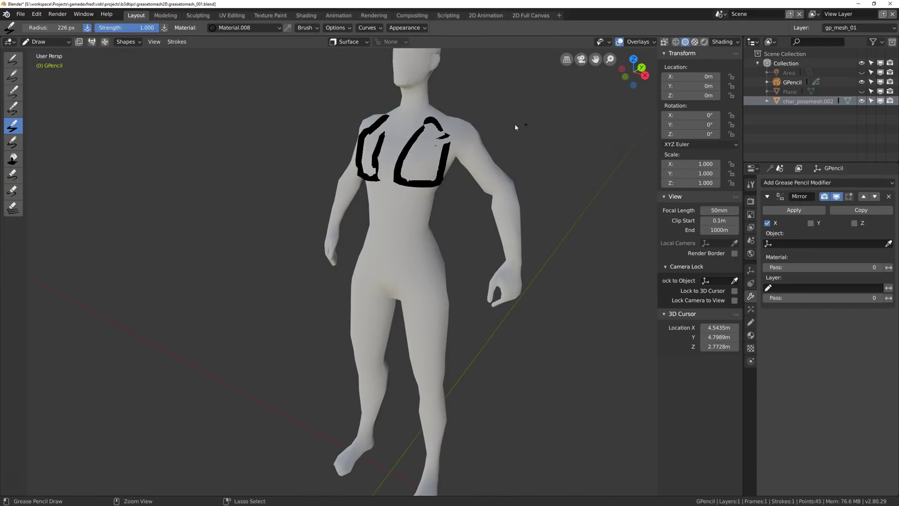
middle_click_drag(498, 136, 510, 128)
key("ctrl+z")
Set the offset for surface stroke placement to 0
left_click(349, 42)
left_click(348, 123)
type("0.0.01")
key("Return")
left_click(355, 43)
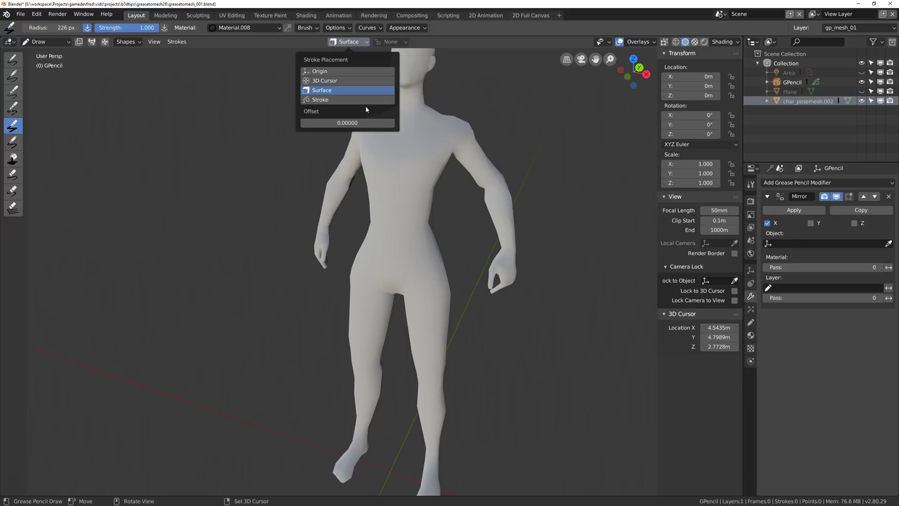
Draw mirrored clothing outlines on the body: chest panels, two waist bands, a circle on the hip and a rectangular thigh panel
scroll(482, 103, "down", 3)
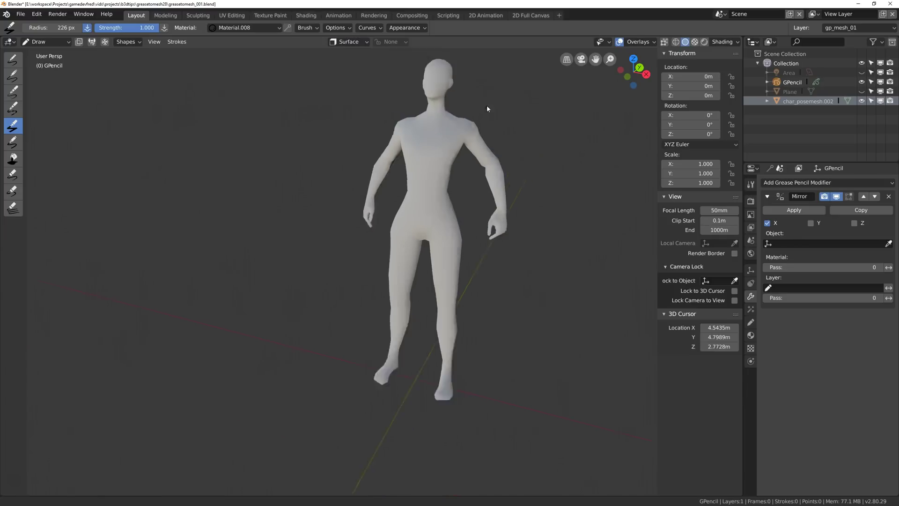
middle_click_drag(485, 112, 373, 186)
mouse_move(407, 145)
left_mouse_down()
mouse_move(413, 181)
mouse_move(418, 145)
left_mouse_up()
mouse_move(418, 145)
middle_mouse_down()
mouse_move(471, 141)
mouse_move(405, 173)
mouse_move(400, 218)
mouse_move(372, 215)
middle_mouse_up()
mouse_move(369, 208)
left_mouse_down()
mouse_move(403, 203)
mouse_move(395, 219)
mouse_move(408, 218)
left_mouse_up()
mouse_move(407, 218)
middle_mouse_down()
mouse_move(417, 199)
mouse_move(368, 223)
middle_mouse_up()
left_click_drag(369, 211, 401, 206)
mouse_move(401, 206)
middle_mouse_down()
mouse_move(502, 220)
mouse_move(368, 225)
mouse_move(386, 184)
middle_mouse_up()
mouse_move(386, 181)
left_mouse_down()
mouse_move(404, 198)
mouse_move(407, 177)
mouse_move(383, 174)
mouse_move(381, 185)
mouse_move(402, 195)
left_mouse_up()
mouse_move(401, 194)
middle_mouse_down()
mouse_move(442, 204)
mouse_move(411, 206)
mouse_move(600, 198)
mouse_move(475, 257)
mouse_move(403, 255)
mouse_move(460, 234)
mouse_move(440, 253)
middle_mouse_up()
mouse_move(422, 281)
left_mouse_down()
mouse_move(427, 310)
mouse_move(444, 278)
mouse_move(431, 277)
mouse_move(423, 253)
left_mouse_up()
mouse_move(423, 252)
middle_mouse_down()
mouse_move(488, 235)
mouse_move(432, 226)
middle_mouse_up()
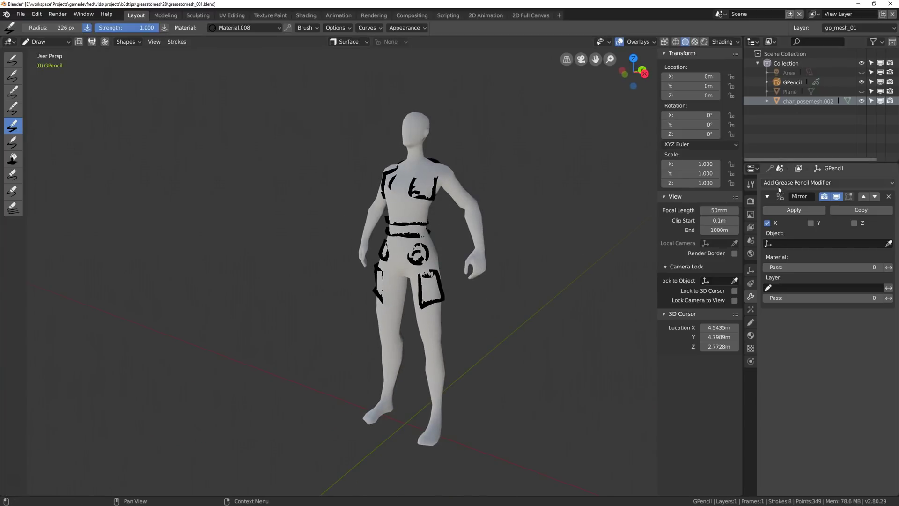
Return to Object mode and make the GPencil object the only selected, active object
left_click(751, 322)
middle_click_drag(421, 184, 446, 196)
key("ctrl+Tab")
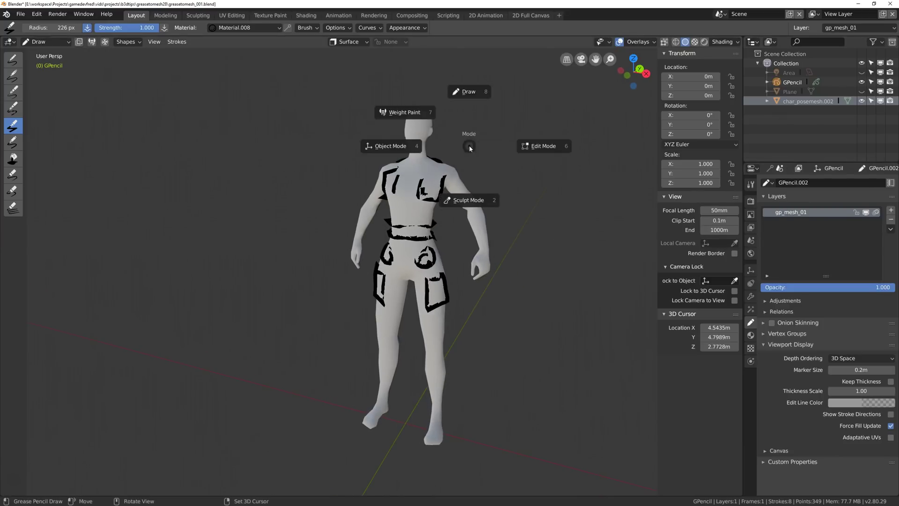
left_click(412, 148)
middle_click_drag(520, 174, 533, 176)
scroll(533, 176, "up", 2)
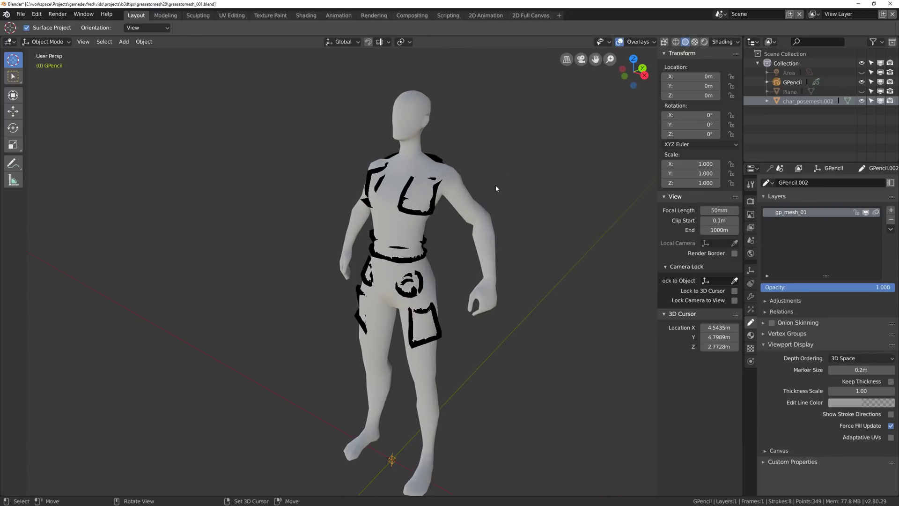
left_click(777, 102)
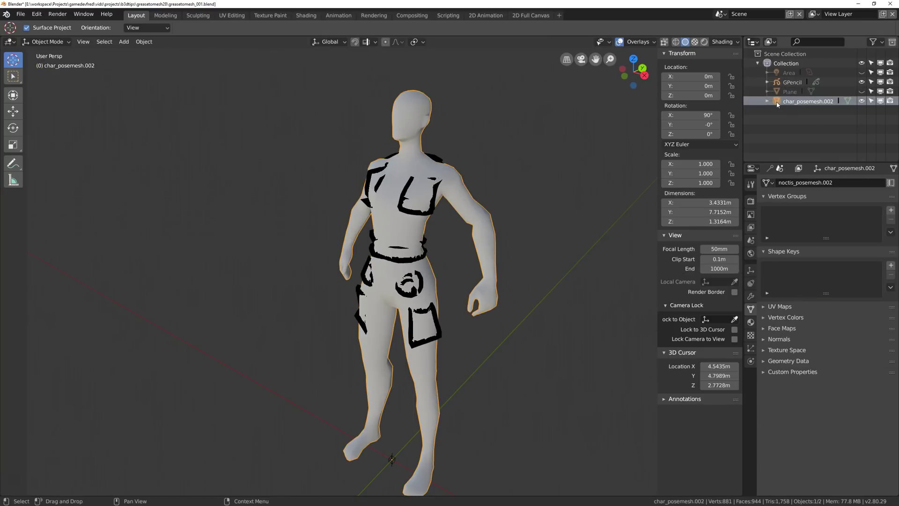
left_click(782, 84)
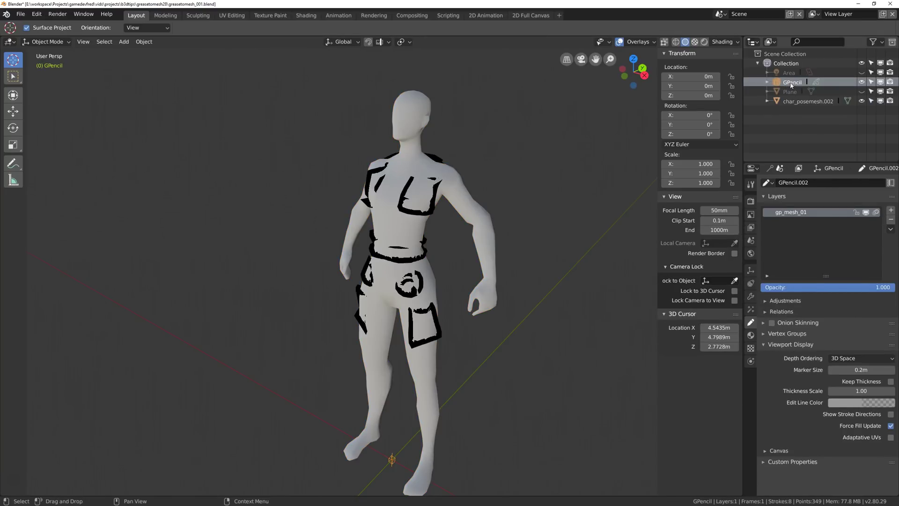
Find the Convert Grease Pencil command and convert the gp_mesh_01 layer to a Bezier curve
middle_click_drag(542, 162, 539, 144)
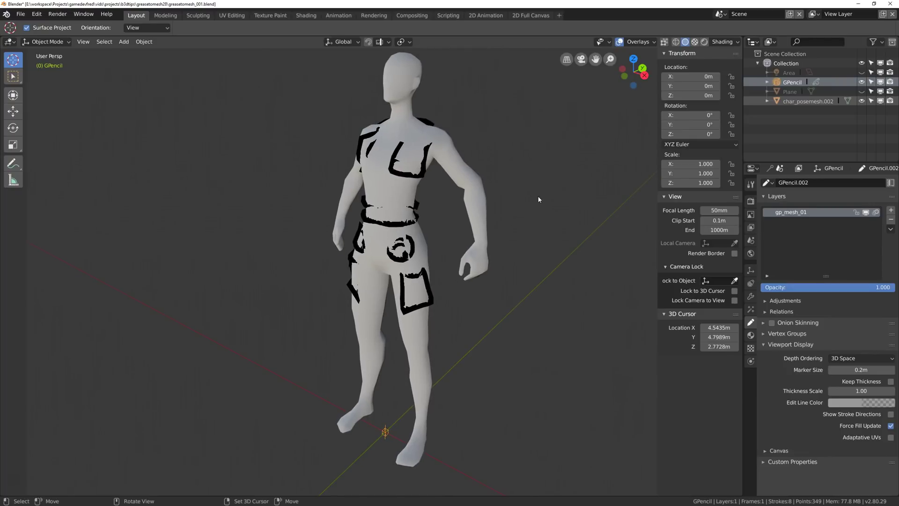
mouse_move(418, 181)
middle_mouse_down()
mouse_move(433, 178)
mouse_move(417, 183)
middle_mouse_up()
key("F3")
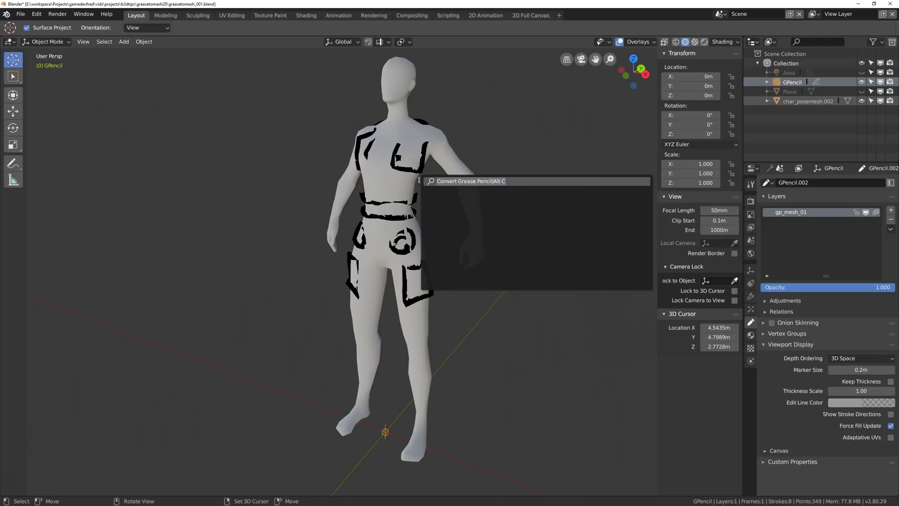
left_click_drag(509, 182, 457, 189)
key("BackSpace")
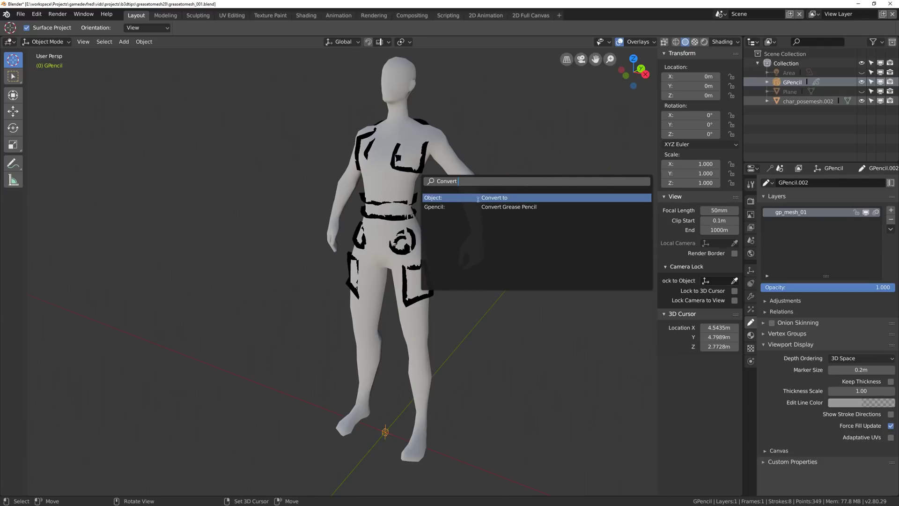
left_click(508, 206)
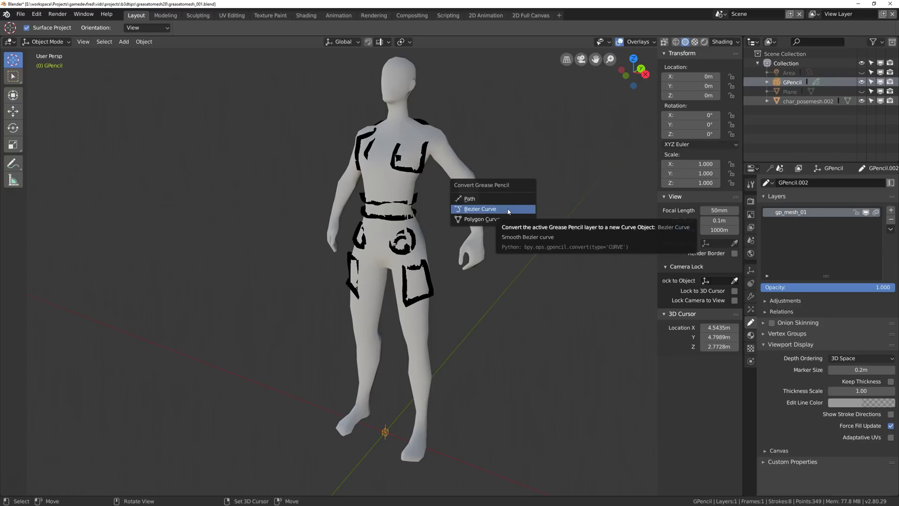
left_click(482, 211)
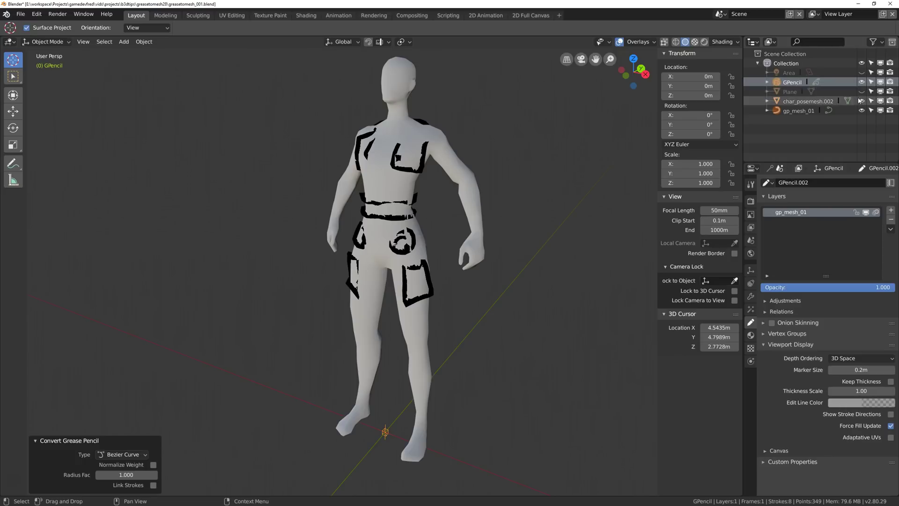
Stay in Object mode and hide the original GPencil object in the viewport
left_click(808, 101, "ctrl")
middle_click_drag(561, 141, 568, 140)
key("ctrl+Tab")
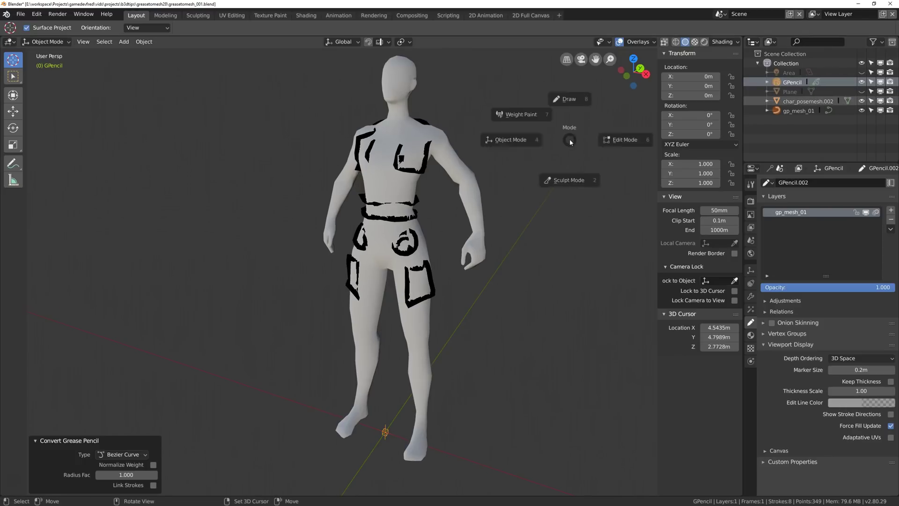
left_click(513, 143)
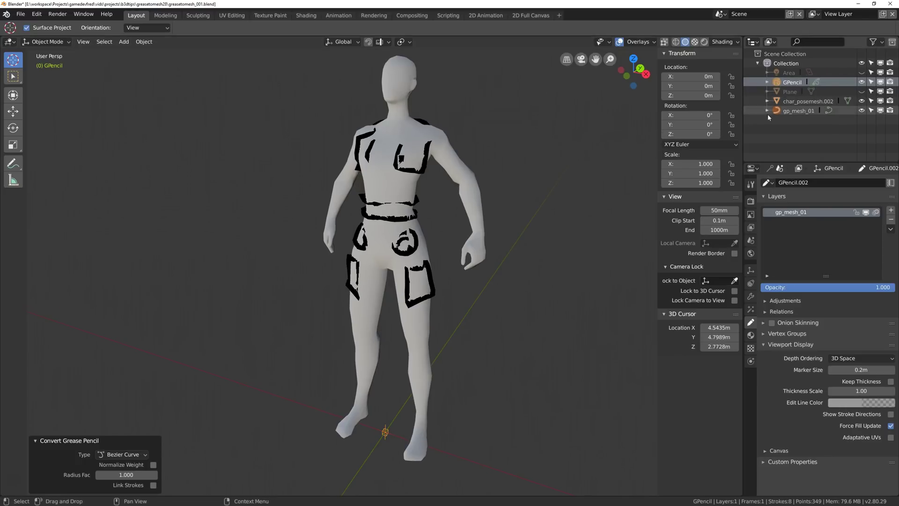
left_click(861, 82)
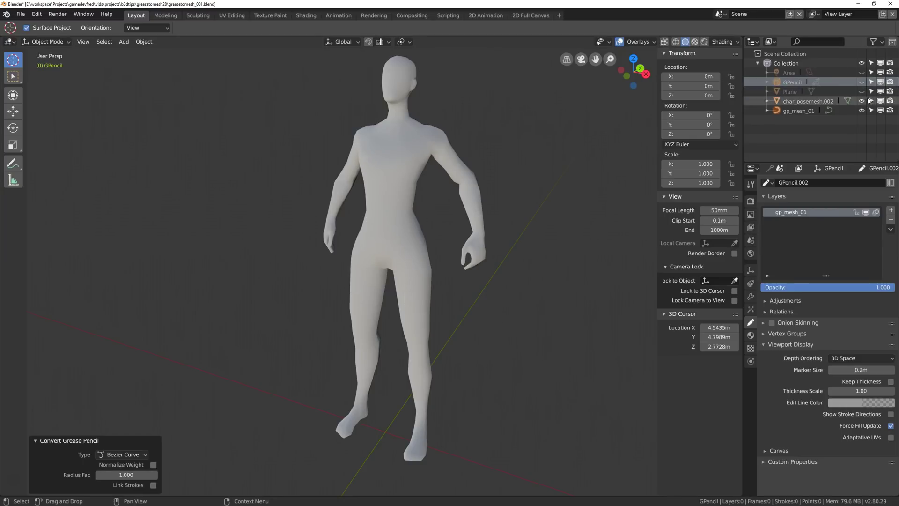
Hide the char_posemesh.002 body and open the gp_mesh_01 curve in Edit Mode
left_click(862, 101)
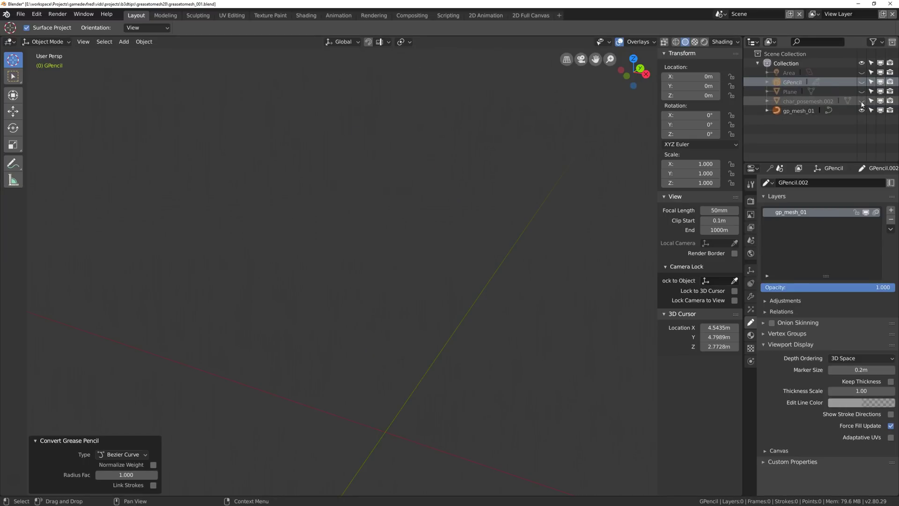
left_click(776, 112)
left_click(799, 122)
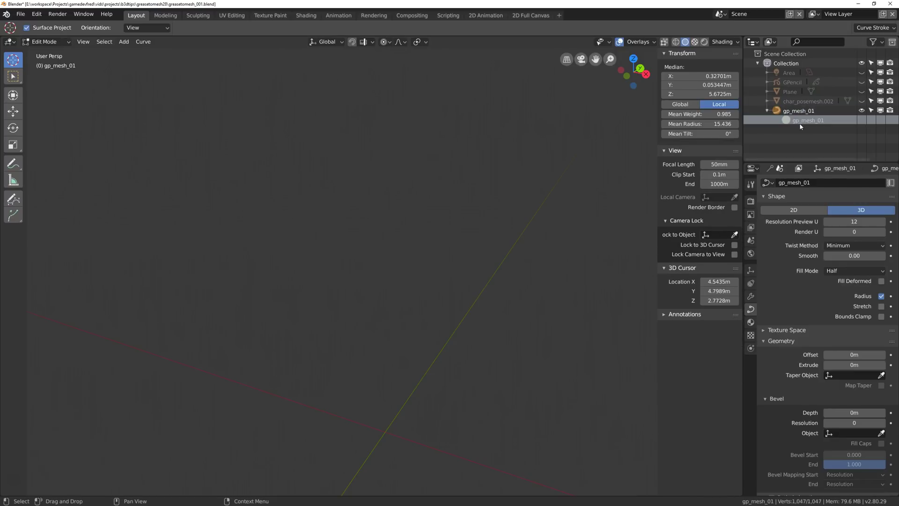
left_click(871, 110)
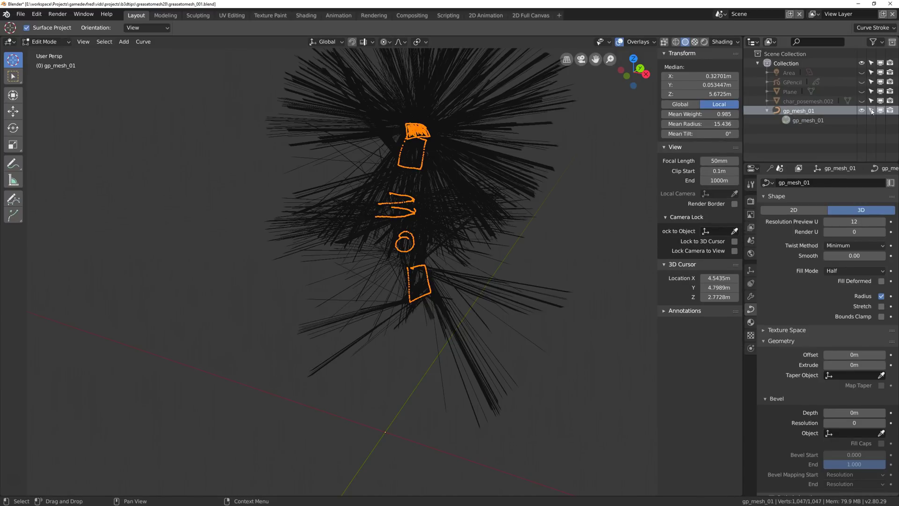
left_click(872, 114)
mouse_move(555, 150)
middle_mouse_down()
mouse_move(413, 154)
mouse_move(424, 161)
middle_mouse_up()
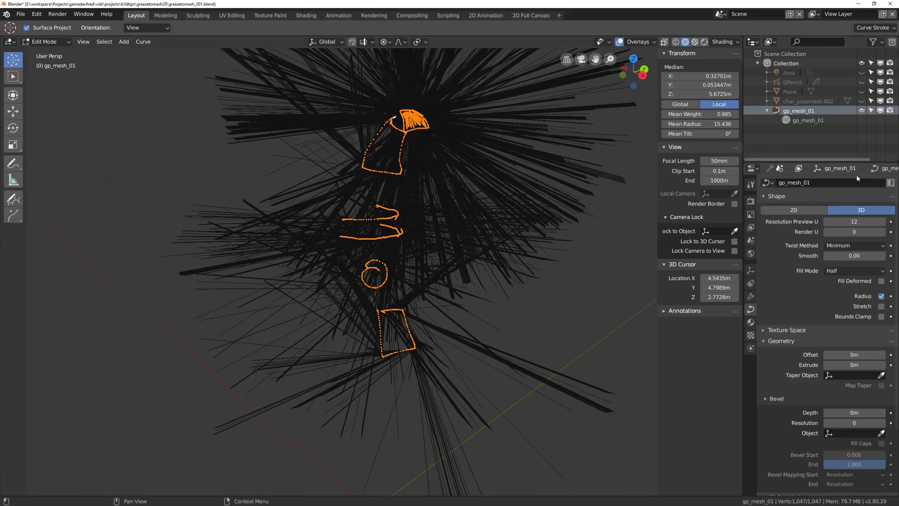
Examine the control points of the gp_mesh_01 curve from several angles, switching between Object Mode and Edit Mode
middle_click_drag(464, 225, 388, 197)
key("ctrl+Tab")
left_click(438, 142)
middle_click_drag(422, 153, 396, 156)
key("ctrl+Tab")
left_click(435, 156)
middle_click_drag(445, 134, 476, 160)
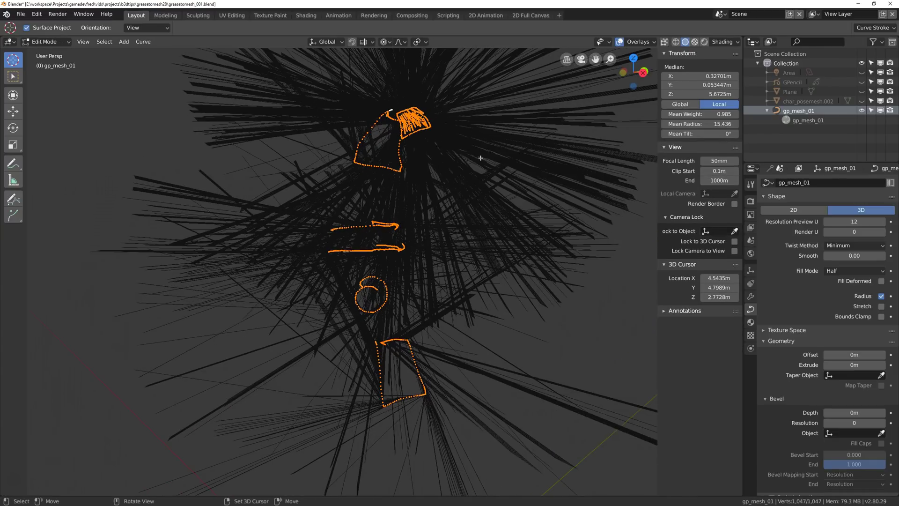
middle_click_drag(484, 108, 536, 137)
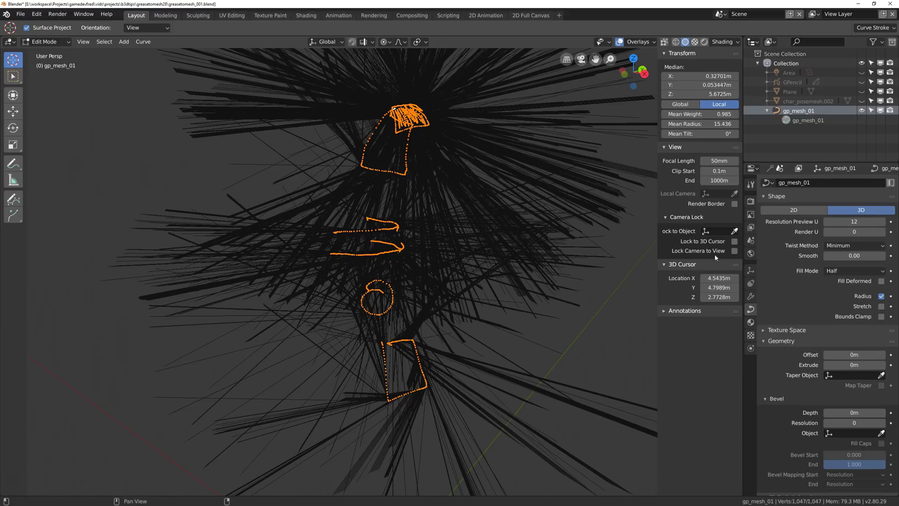
Collapse the Transform and View sections of the sidebar and return the curve to Object Mode
left_click(672, 147)
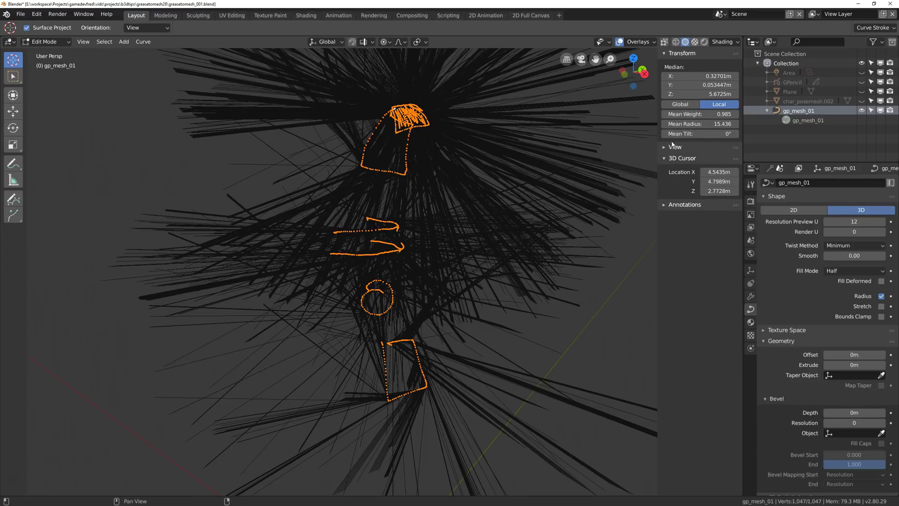
left_click(677, 54)
left_click(716, 41)
mouse_move(496, 201)
middle_mouse_down()
mouse_move(519, 173)
mouse_move(515, 188)
middle_mouse_up()
key("ctrl+Tab")
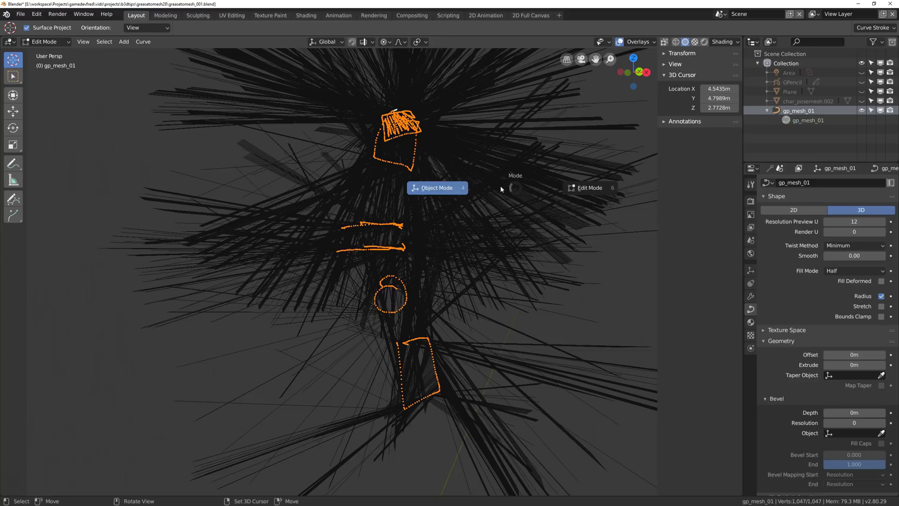
left_click(500, 189)
Give the gp_mesh_01 curve a bevel depth of 0.005 m and set its fill mode to Full
scroll(444, 198, "up", 2)
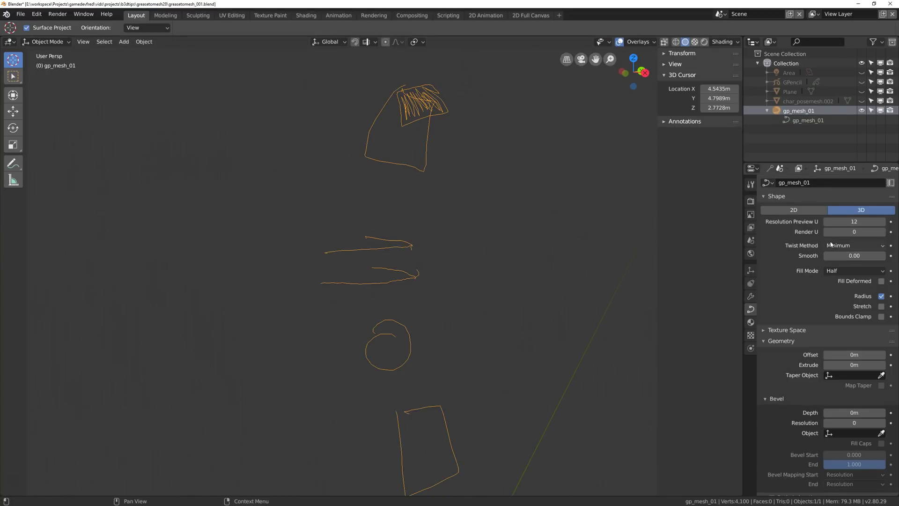
scroll(798, 296, "down", 4)
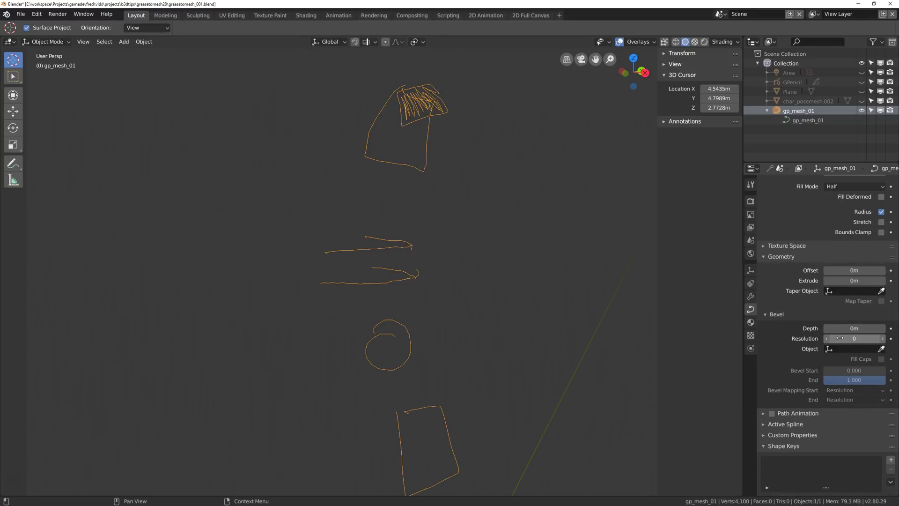
mouse_move(839, 329)
left_mouse_down()
mouse_move(871, 329)
mouse_move(836, 328)
mouse_move(850, 328)
left_mouse_up()
mouse_move(403, 133)
middle_mouse_down()
mouse_move(442, 172)
mouse_move(514, 171)
mouse_move(476, 168)
middle_mouse_up()
middle_click_drag(454, 136, 487, 137)
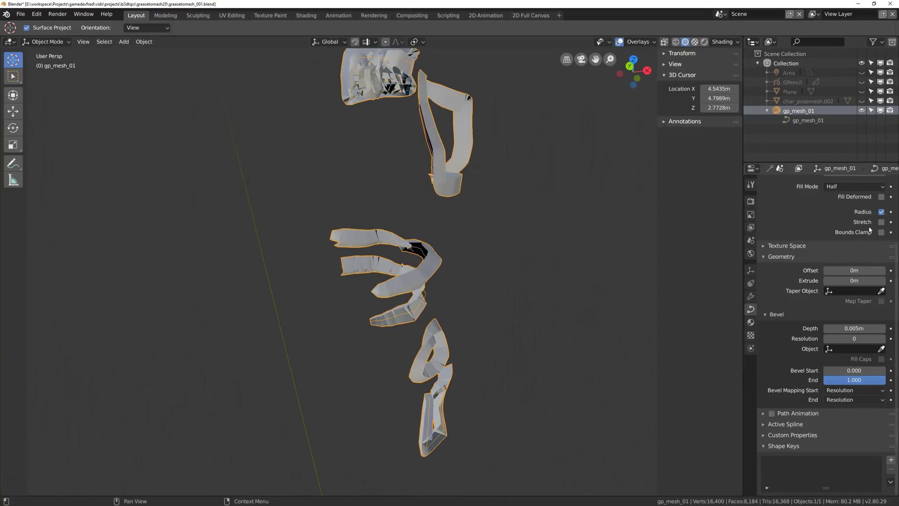
left_click(837, 186)
left_click(834, 175)
middle_click_drag(503, 158, 442, 132)
scroll(442, 133, "up", 2)
scroll(442, 132, "up", 4)
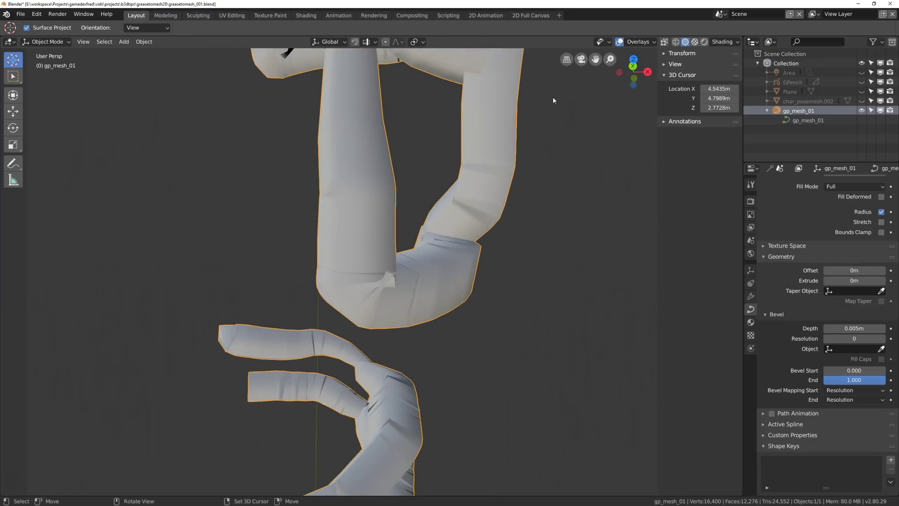
left_click(645, 42)
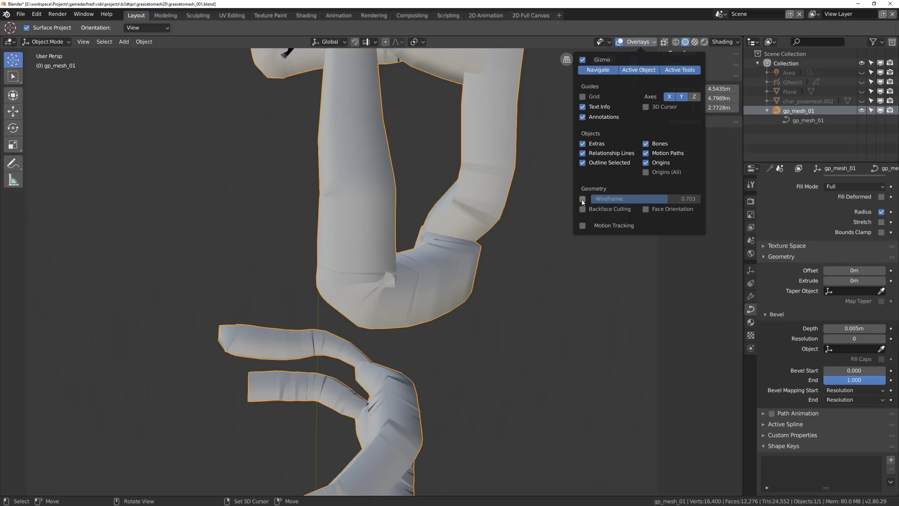
middle_click_drag(585, 117, 356, 188)
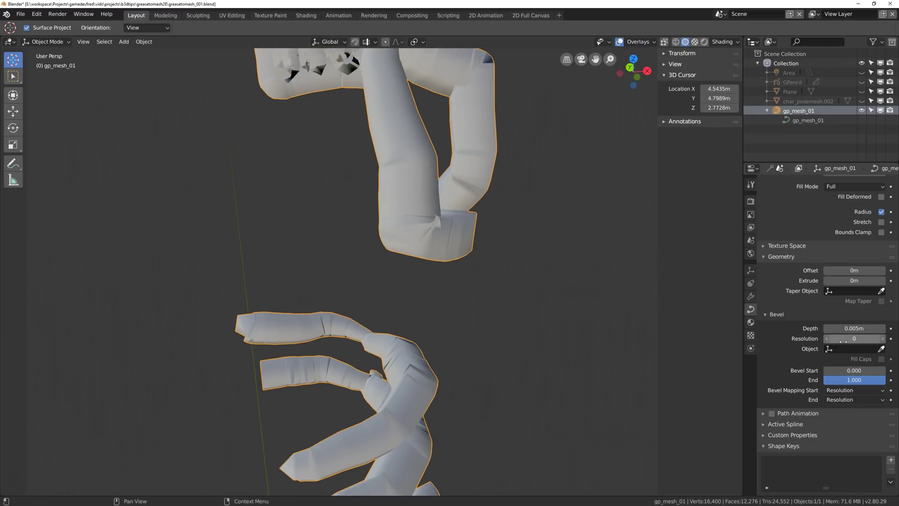
Refine the curve's geometry with a preview resolution of 3, a bevel resolution of 6 and a bevel depth of 0.004 m
scroll(849, 213, "up", 4)
left_click_drag(851, 221, 822, 221)
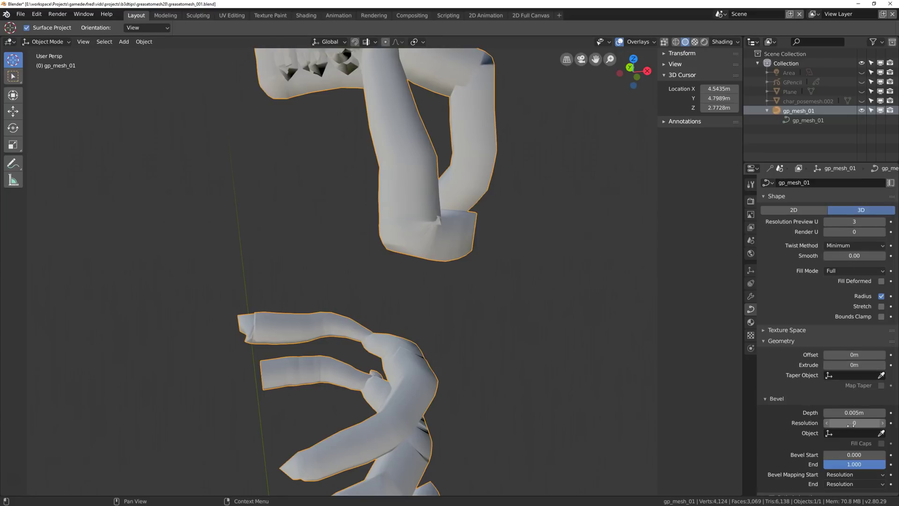
left_click_drag(854, 423, 880, 423)
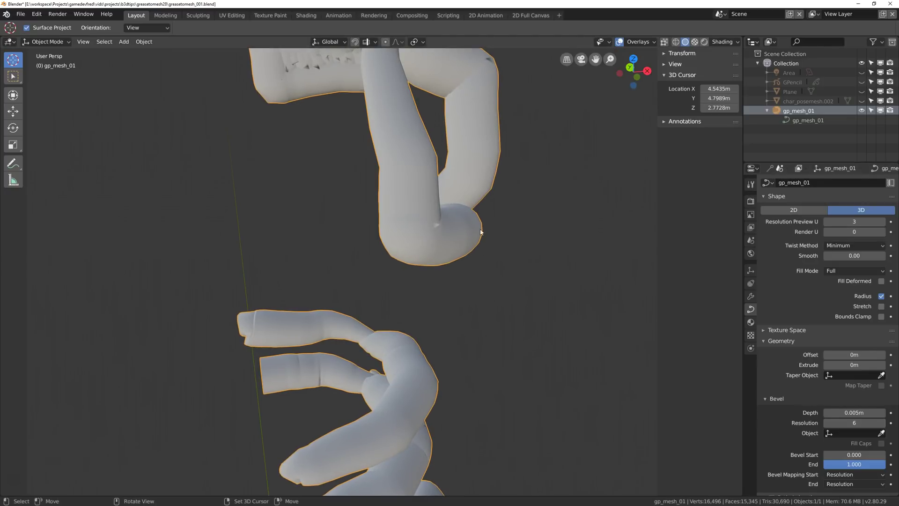
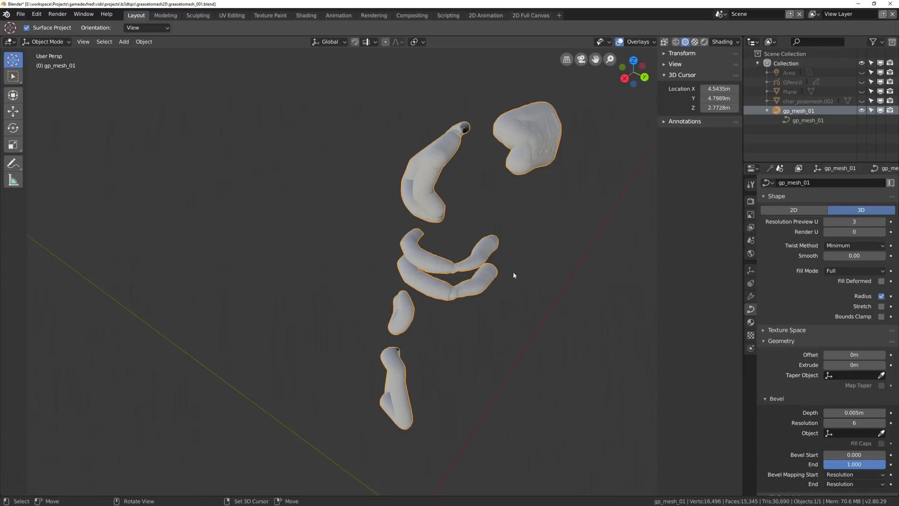
mouse_move(853, 412)
left_mouse_down()
mouse_move(827, 412)
mouse_move(871, 413)
mouse_move(838, 412)
mouse_move(866, 413)
mouse_move(839, 412)
mouse_move(855, 413)
left_mouse_up()
mouse_move(567, 281)
middle_mouse_down()
mouse_move(517, 243)
mouse_move(454, 237)
mouse_move(477, 231)
middle_mouse_up()
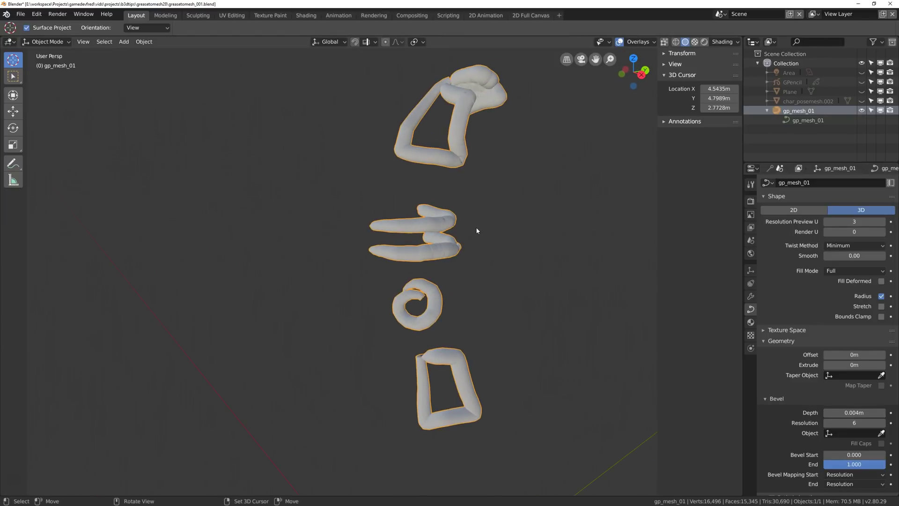
Convert the beveled curve to a mesh and hide the original gp_mesh_01 curve
left_click(143, 42)
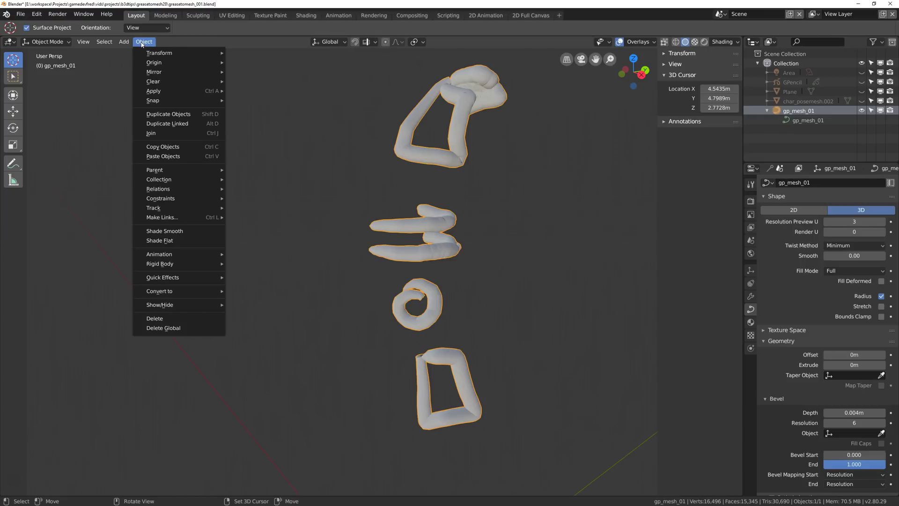
mouse_move(167, 294)
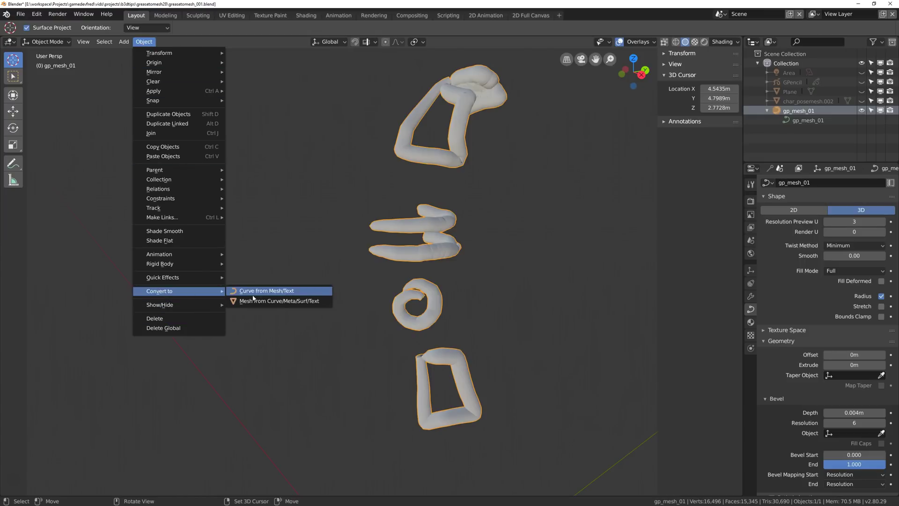
left_click(283, 303)
middle_click_drag(430, 221, 408, 242)
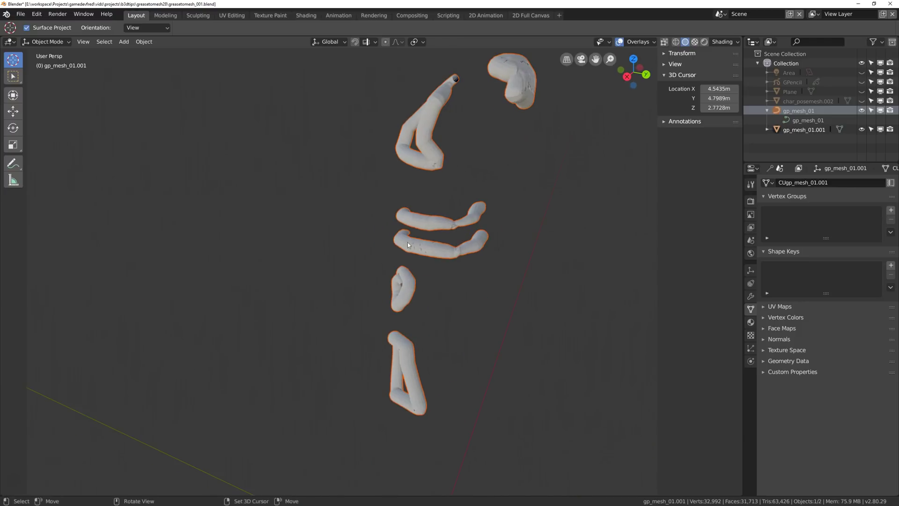
left_click(861, 111)
middle_click_drag(449, 187, 473, 197)
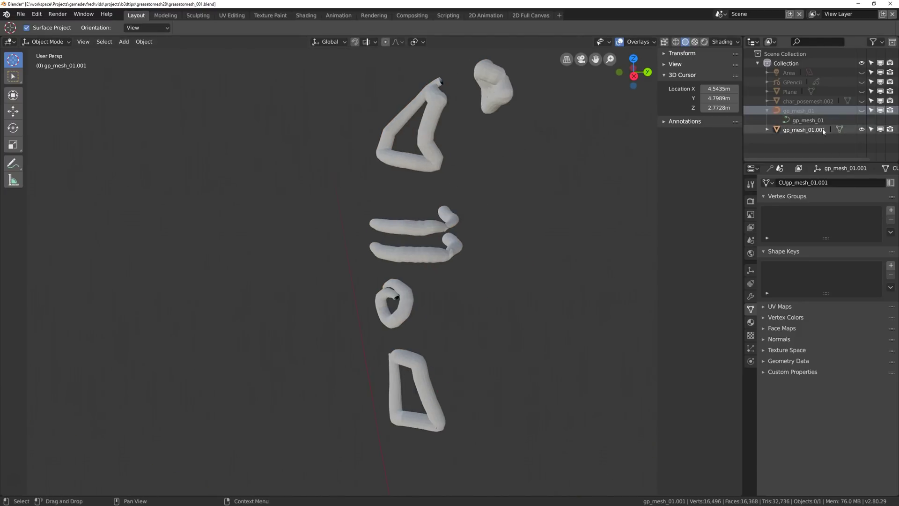
Select the converted gp_mesh_01.001 mesh and shade it smooth
left_click(778, 130)
middle_click_drag(412, 176, 522, 174)
key("w")
left_click(374, 177)
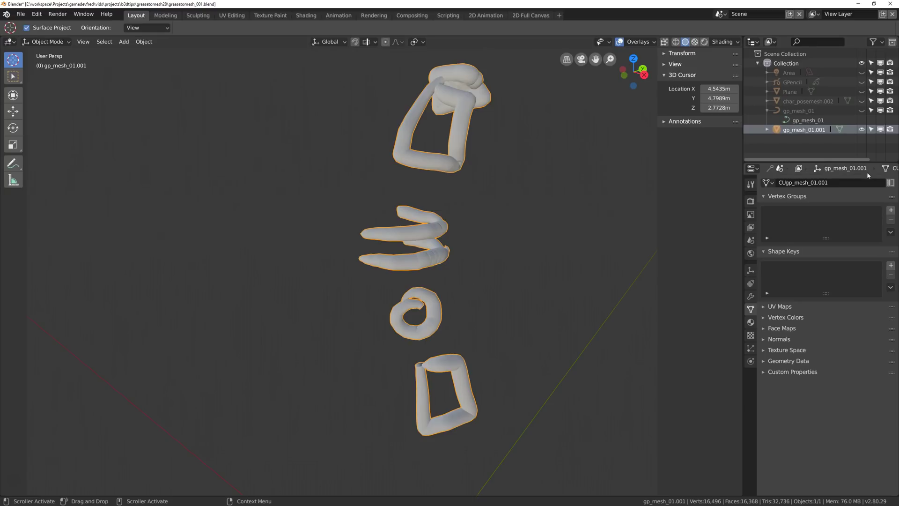
Add a new material to the gp_mesh_01.001 mesh and set its Metallic value to 1.000
left_click(751, 324)
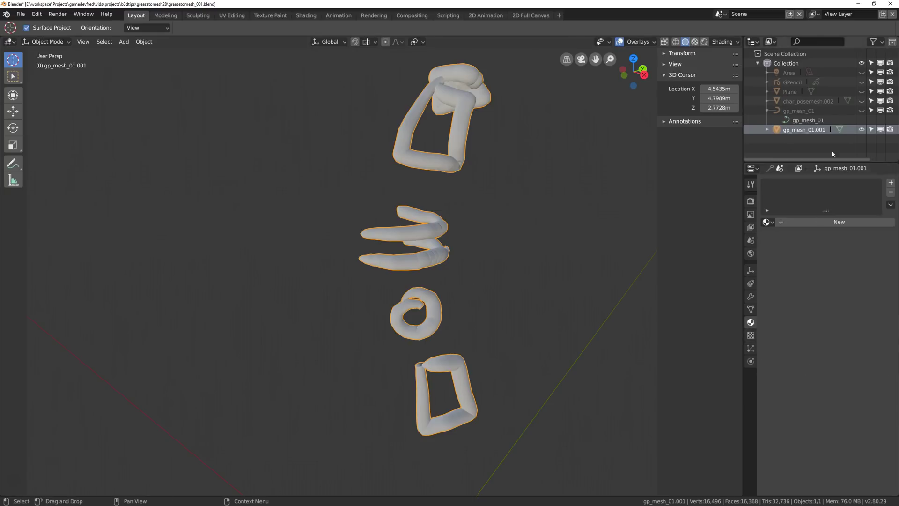
left_click(768, 221)
left_click(795, 222)
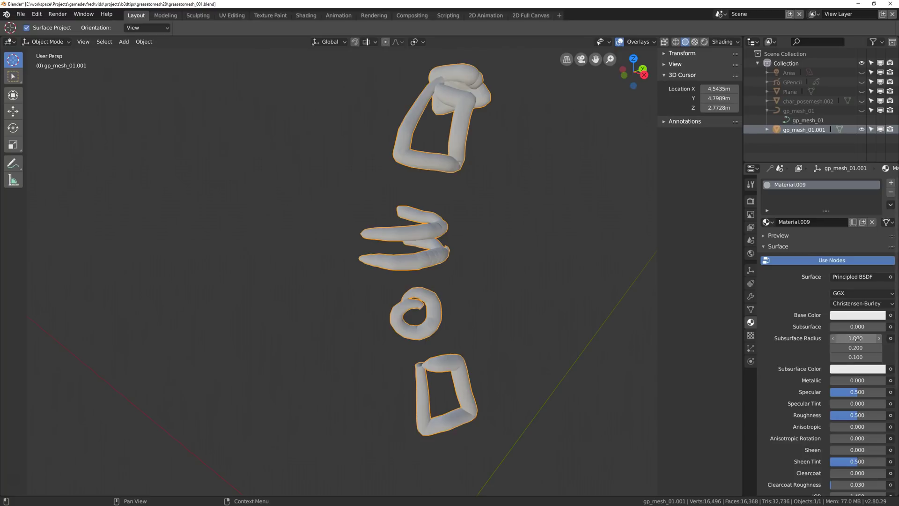
left_click_drag(845, 380, 885, 380)
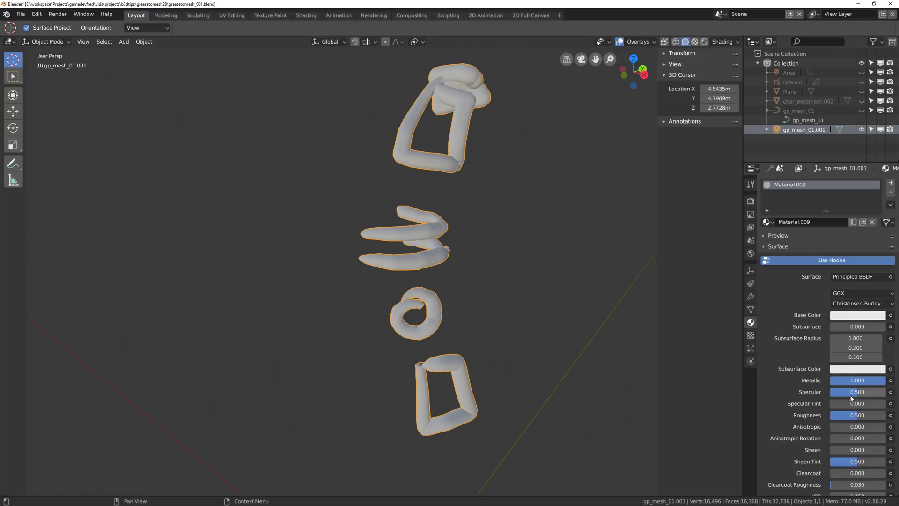
Make the material's base color dark blue and set its roughness to 0.344
left_click(860, 315)
mouse_move(840, 219)
left_mouse_down()
mouse_move(844, 199)
mouse_move(877, 229)
left_mouse_up()
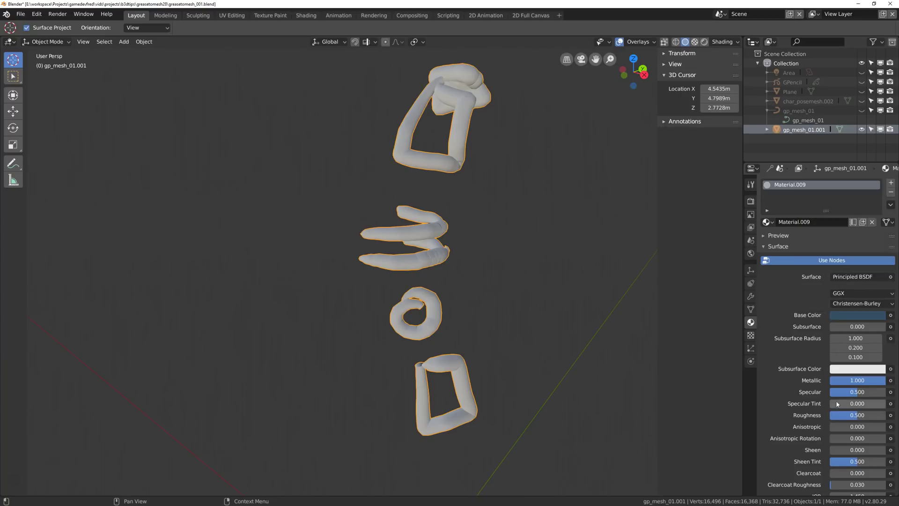
left_click_drag(858, 415, 849, 415)
middle_click_drag(489, 229, 498, 229)
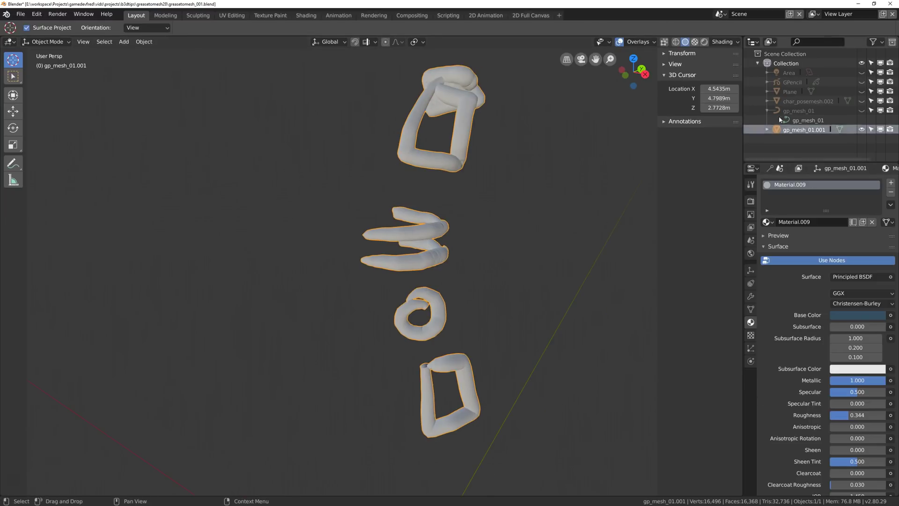
Unhide the character body, the Plane and the Area light, and display the scene with rendered shading
left_click(863, 101)
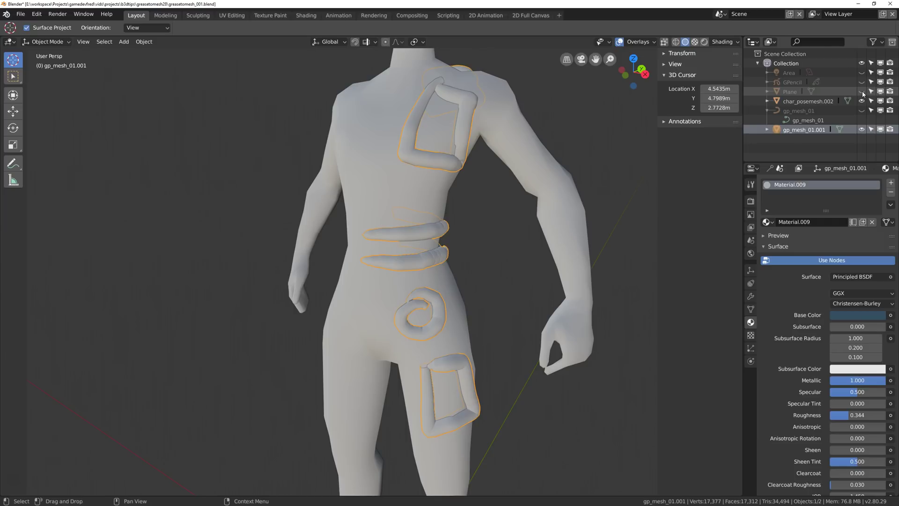
left_click(862, 91)
left_click(862, 72)
scroll(477, 135, "down", 6)
scroll(581, 63, "up", 2)
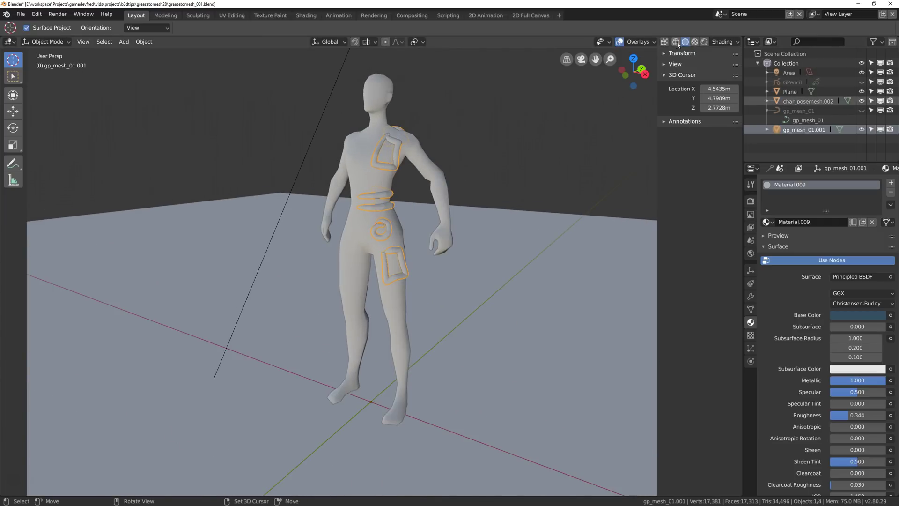
left_click(704, 41)
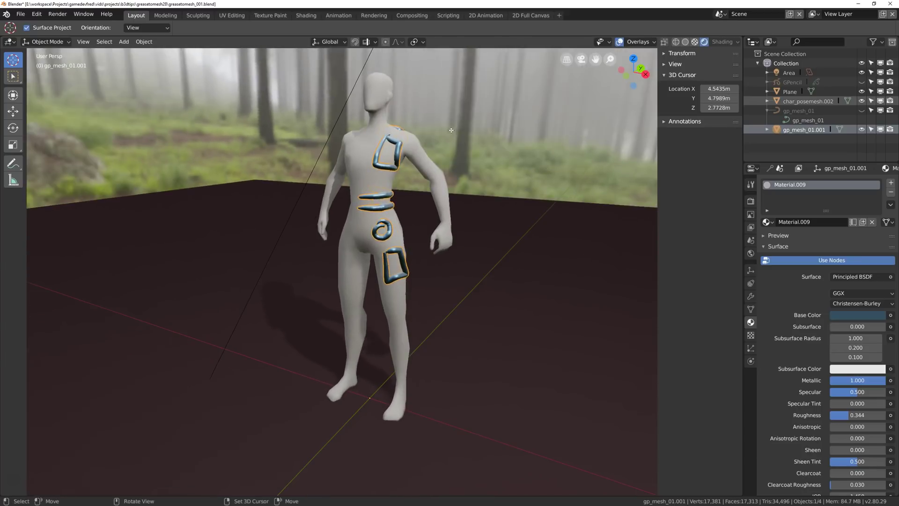
middle_click_drag(423, 177, 164, 190)
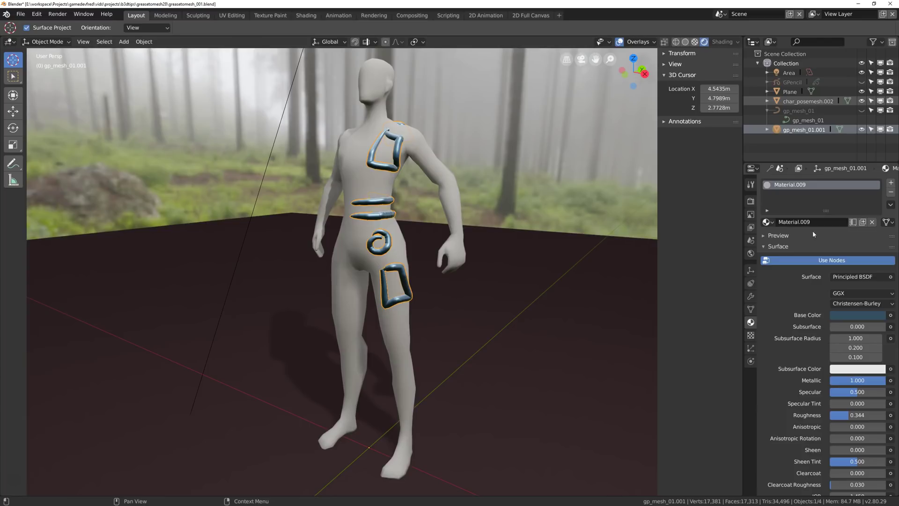
Add a Mirror modifier across the X axis to the gp_mesh_01.001 mesh, deselect everything and check the pieces on the back
left_click(751, 296)
left_click(792, 183)
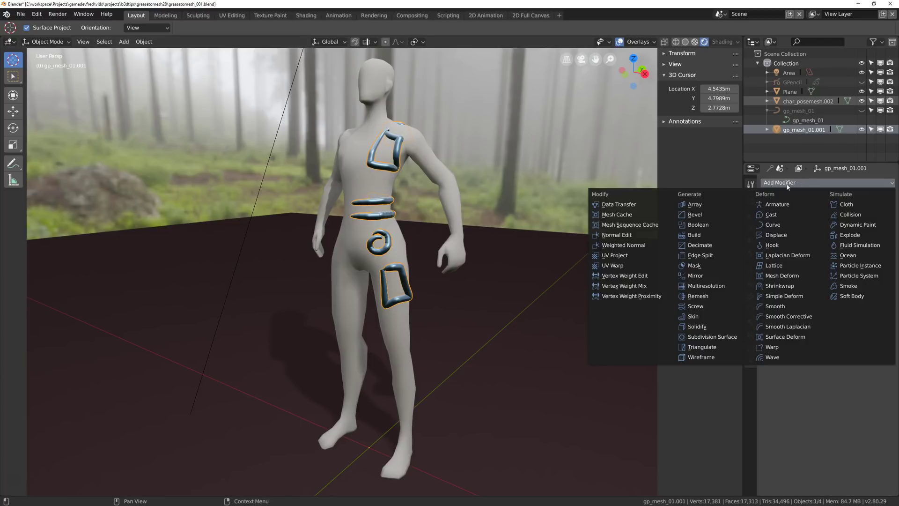
left_click(696, 275)
middle_click_drag(562, 220, 510, 158)
key("a")
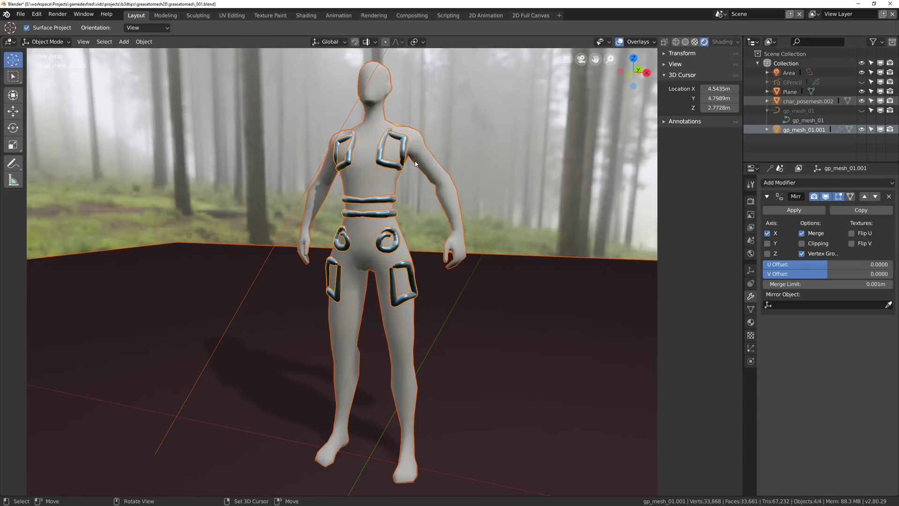
key("alt+a")
middle_click_drag(476, 146, 249, 182)
scroll(381, 157, "up", 3)
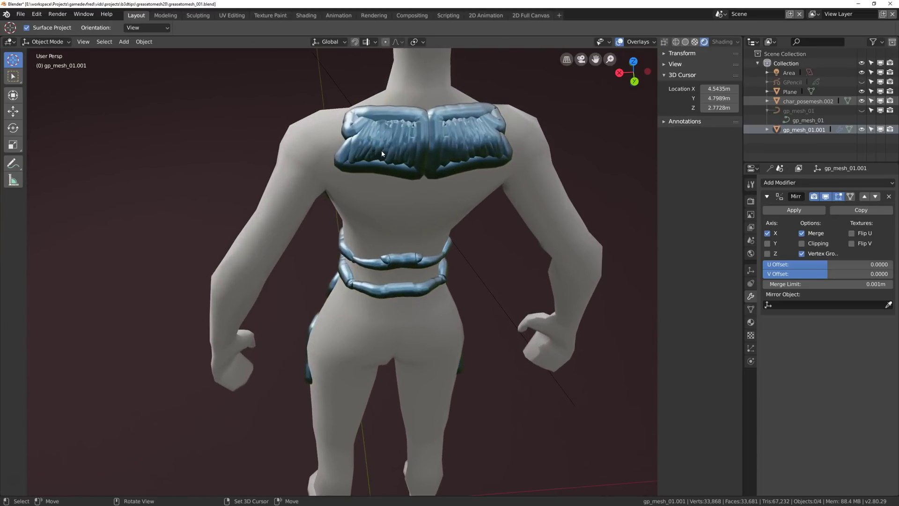
Hide the gp_mesh_01.001 mesh, the Plane and the Area light, and switch the viewport to solid shading
scroll(369, 140, "down", 3)
middle_click_drag(370, 139, 409, 208)
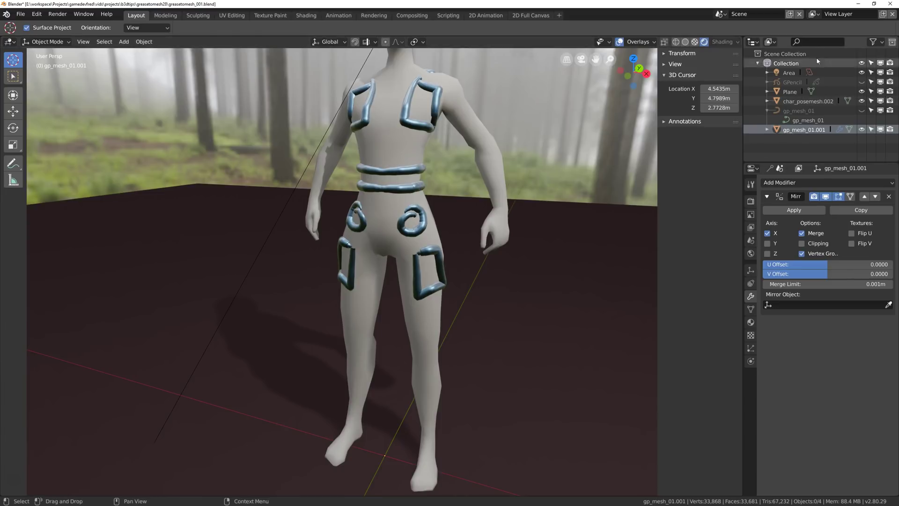
left_click(862, 129)
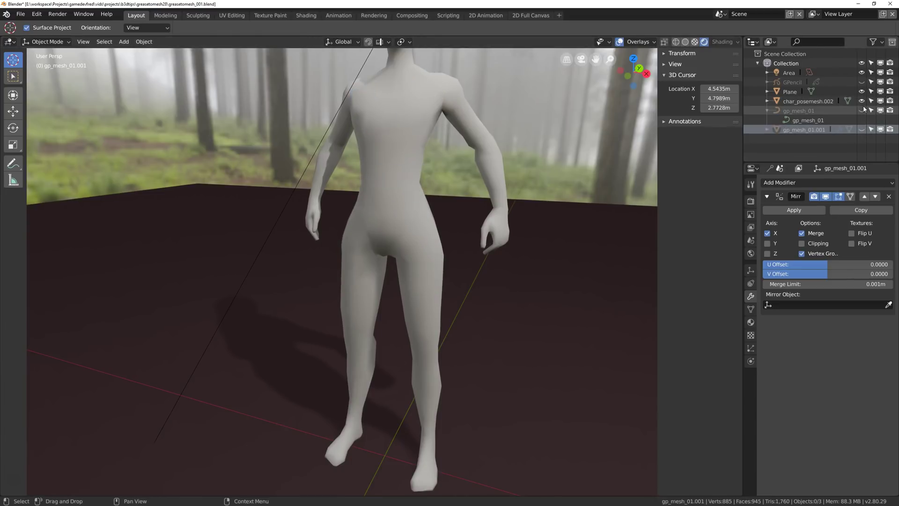
left_click(685, 42)
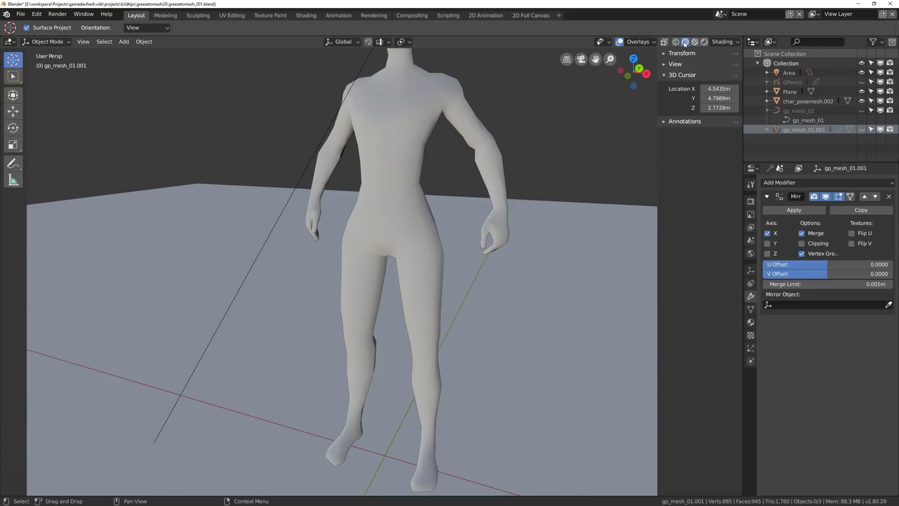
left_click(861, 91)
left_click(861, 72)
middle_click_drag(573, 153, 558, 155)
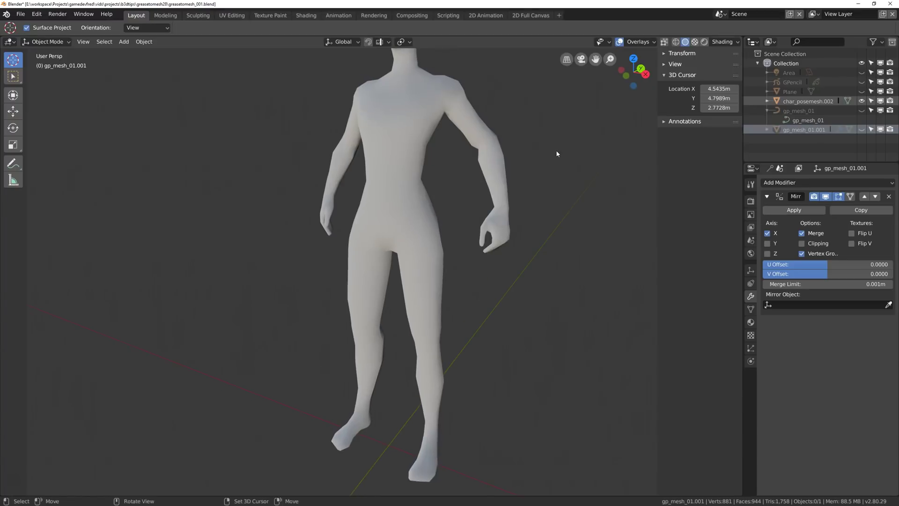
Unhide the GPencil object and add a new layer to it
left_click(862, 82)
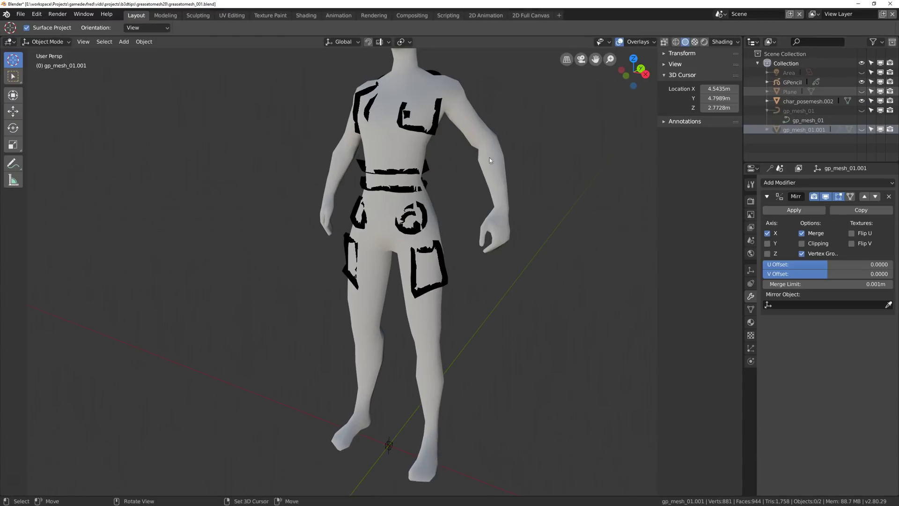
middle_click_drag(490, 158, 520, 155)
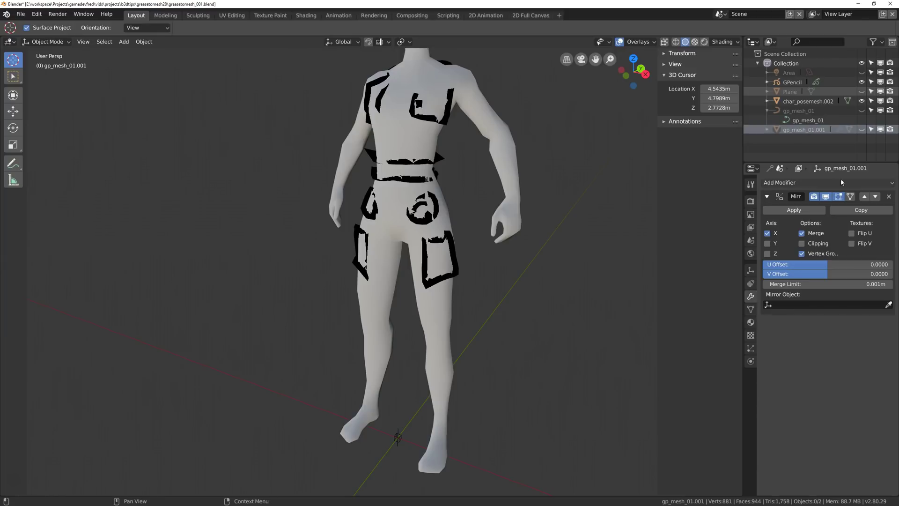
left_click(786, 82)
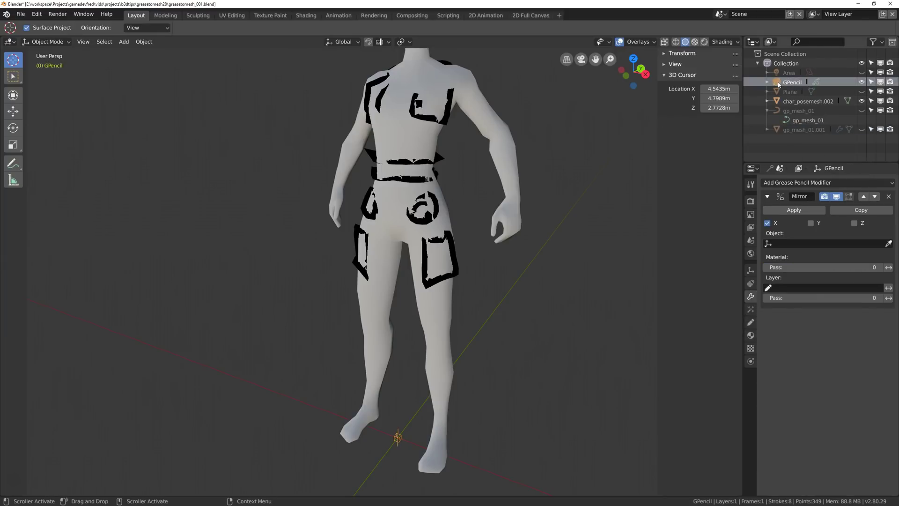
left_click(751, 322)
left_click(891, 210)
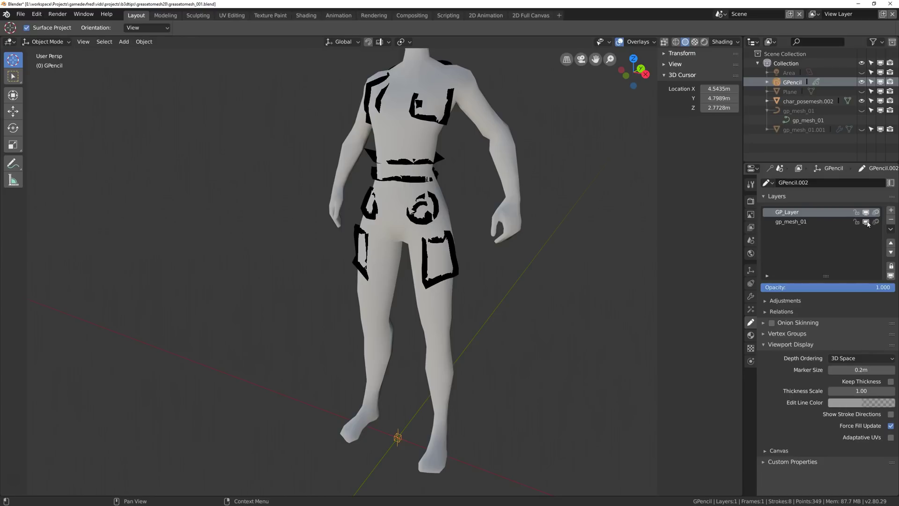
Hide the gp_mesh_01 layer and rename the new layer as gp_mesh_02
left_click(866, 222)
double_click(793, 214)
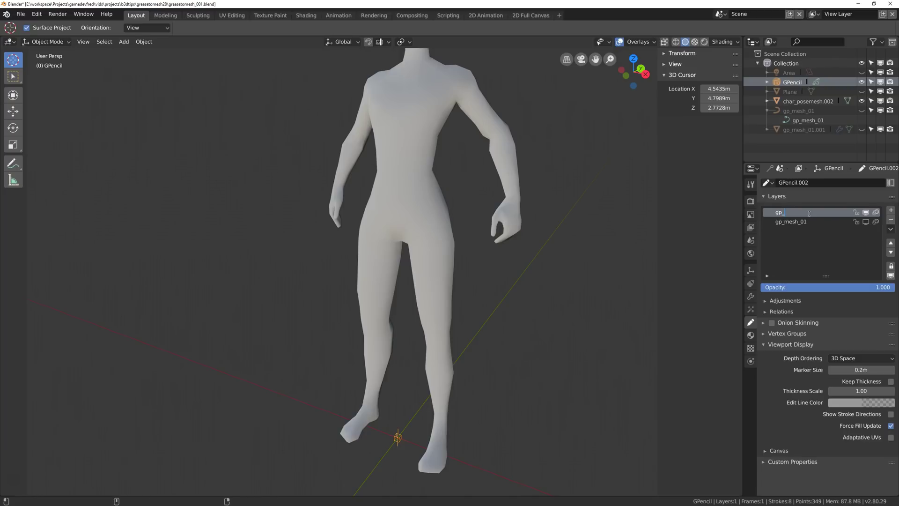
type("gp_mesh_02")
key("Return")
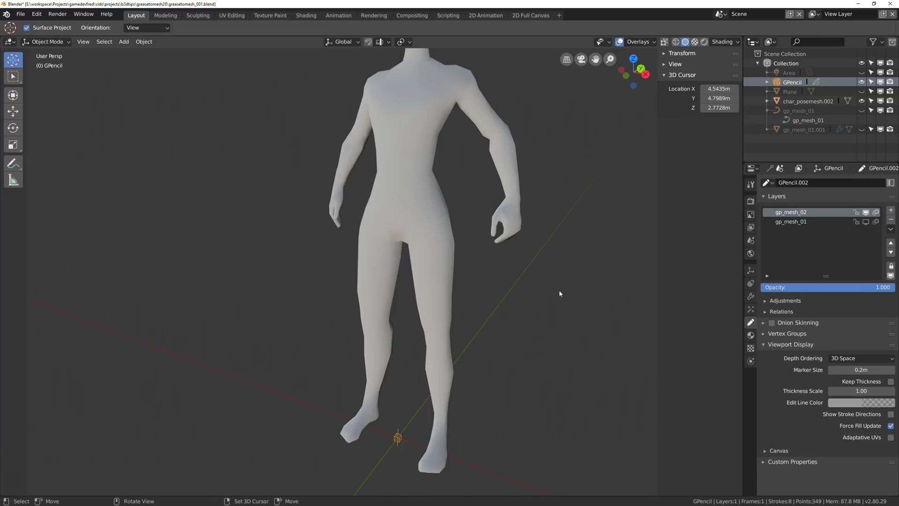
Add a second material slot to the GPencil object and create a new material in it
left_click(751, 335)
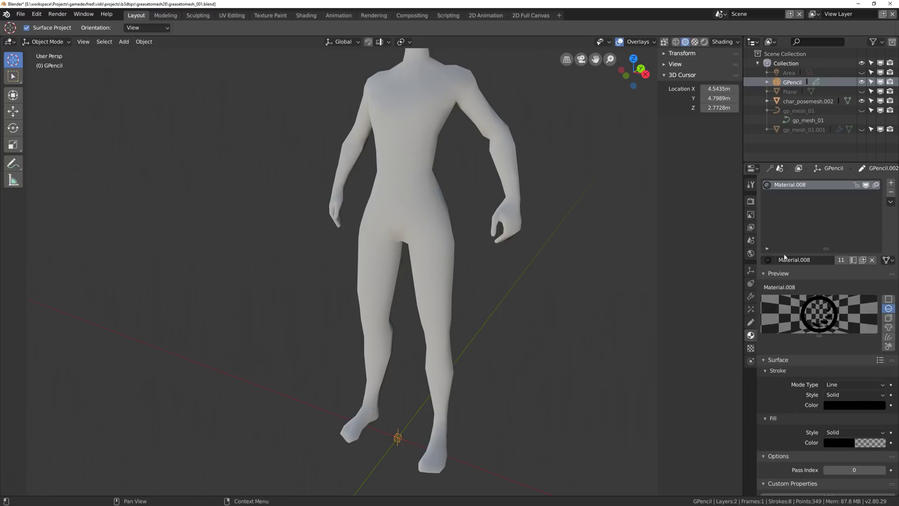
left_click(891, 184)
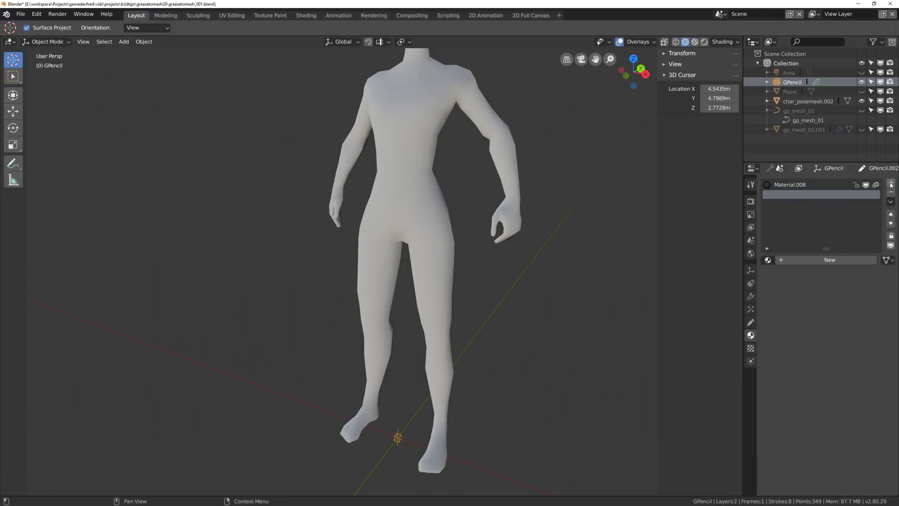
left_click(796, 259)
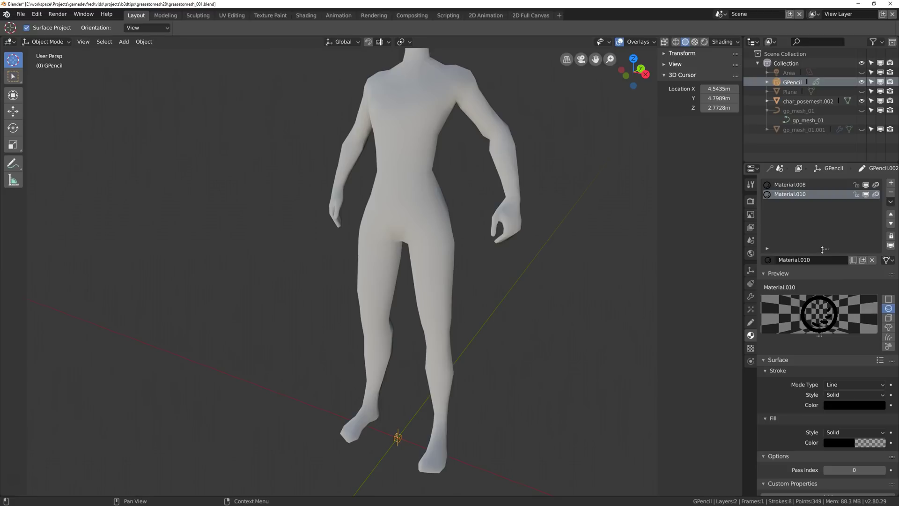
Make the new material's fill an opaque light blue with R 0.486, G 0.709, B 1.000 and A 1.000
left_click(871, 444)
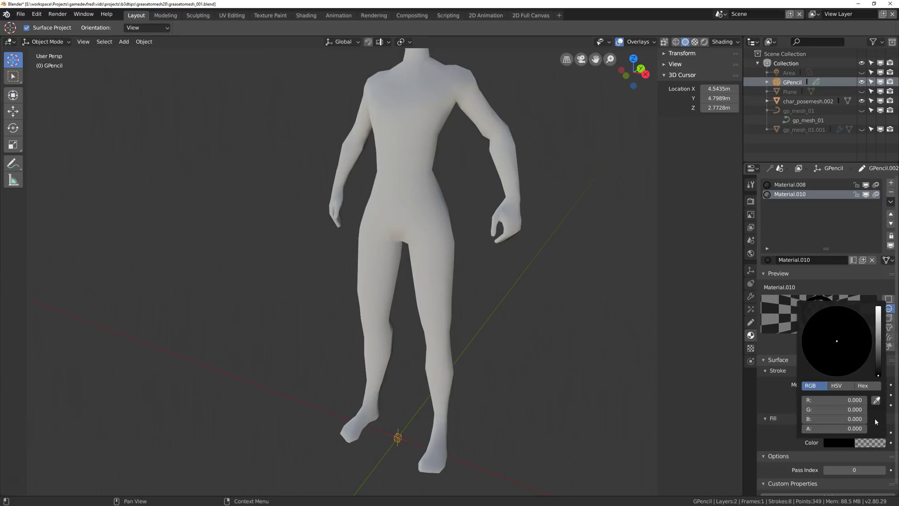
left_click(878, 446)
left_click_drag(878, 374, 878, 306)
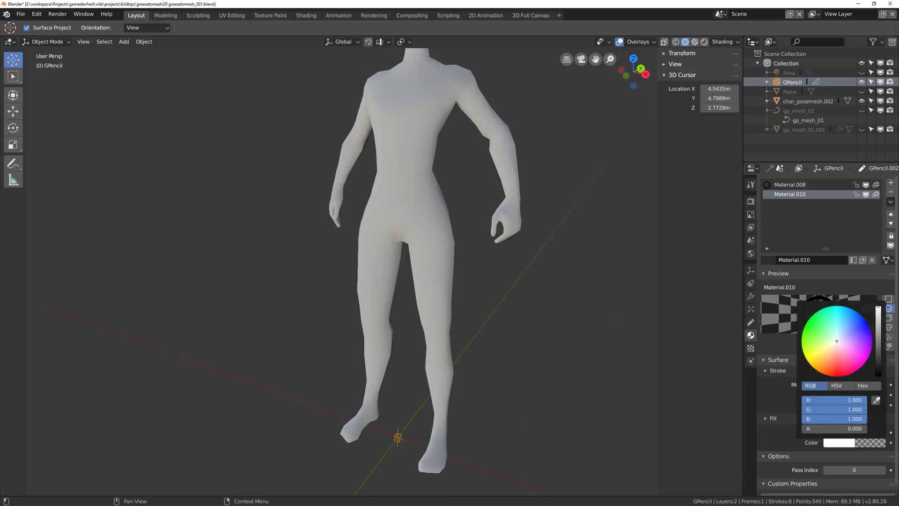
left_click(794, 323)
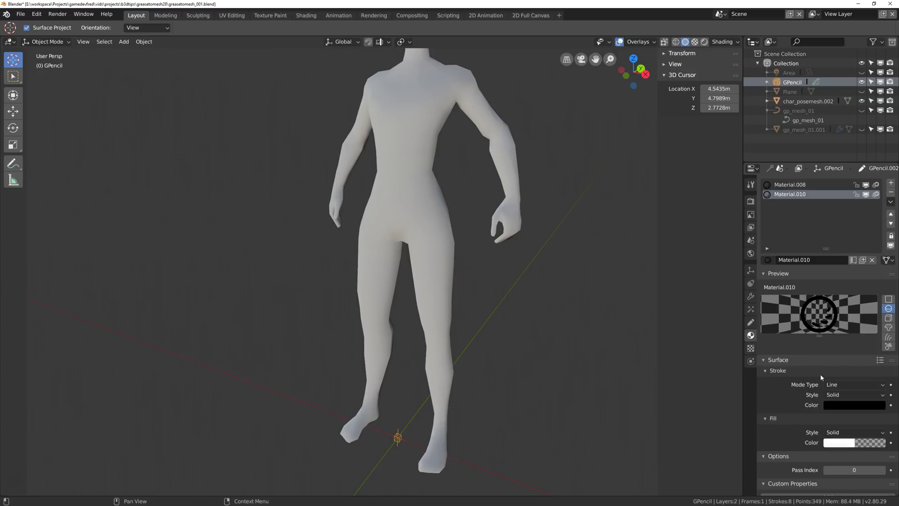
left_click(854, 445)
left_click_drag(846, 429, 885, 429)
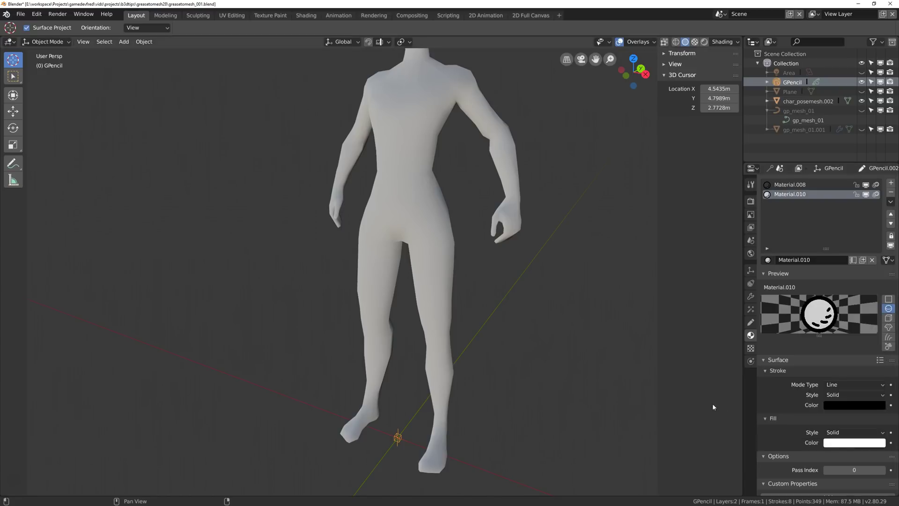
left_click(841, 446)
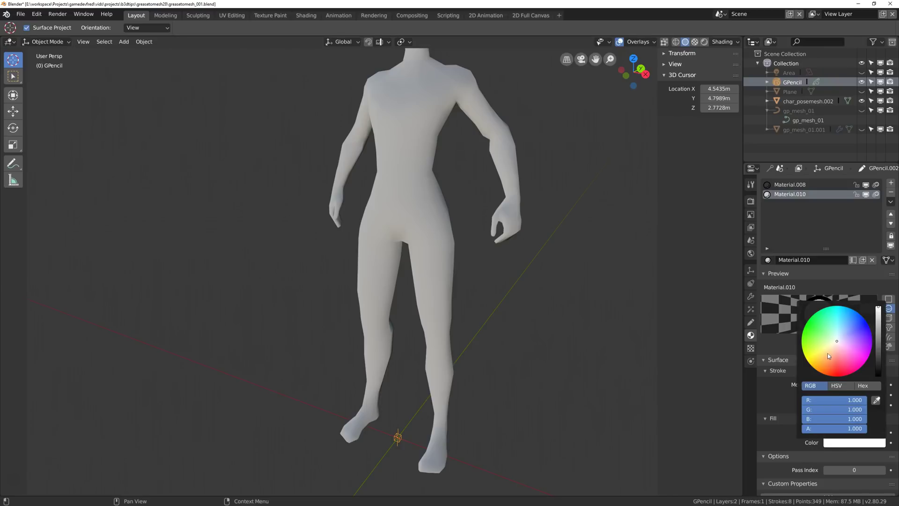
left_click(832, 359)
left_click_drag(831, 360, 847, 326)
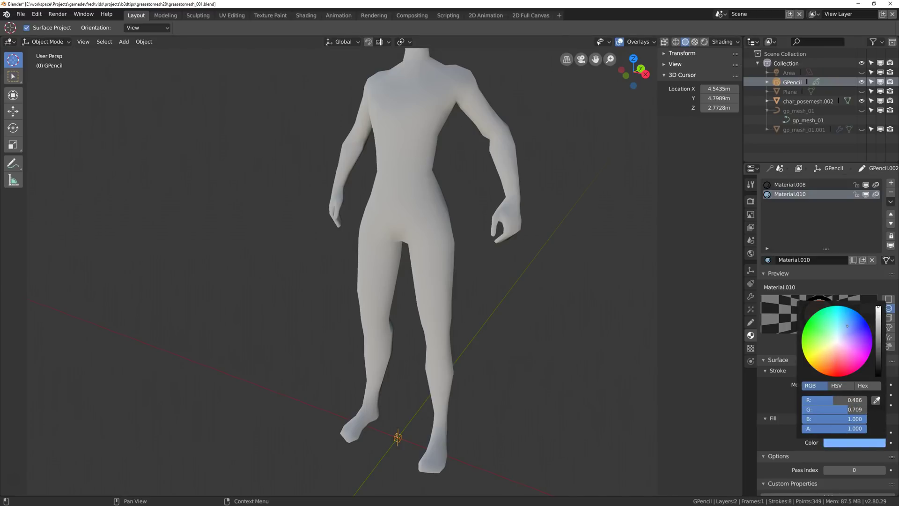
Switch the GPencil object to Draw mode and choose the 60 px draw brush
middle_click_drag(519, 230, 95, 86)
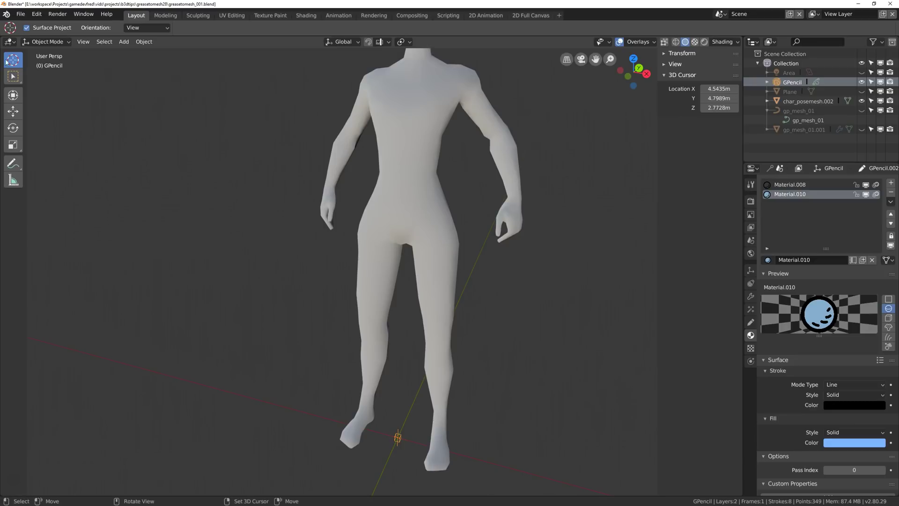
key("ctrl+Tab")
left_click(392, 166)
mouse_move(392, 166)
middle_mouse_down()
mouse_move(487, 209)
mouse_move(517, 197)
middle_mouse_up()
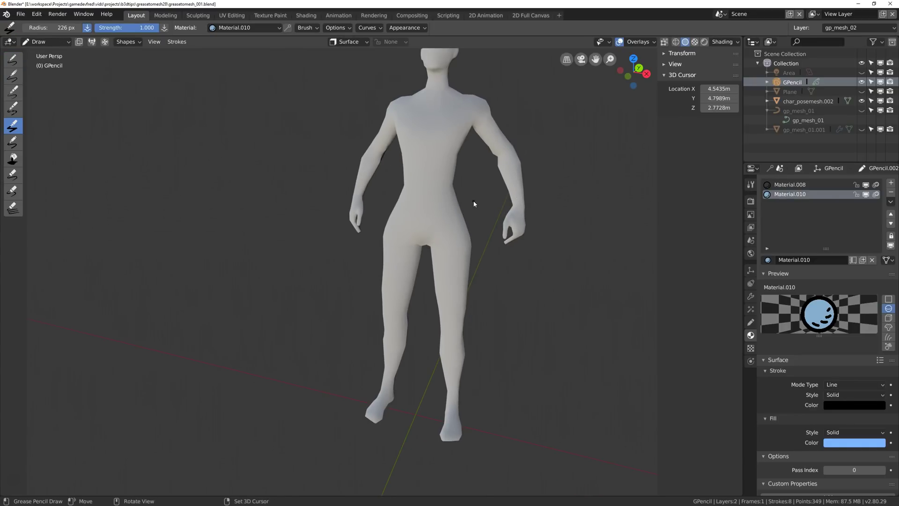
middle_click_drag(560, 71, 515, 161)
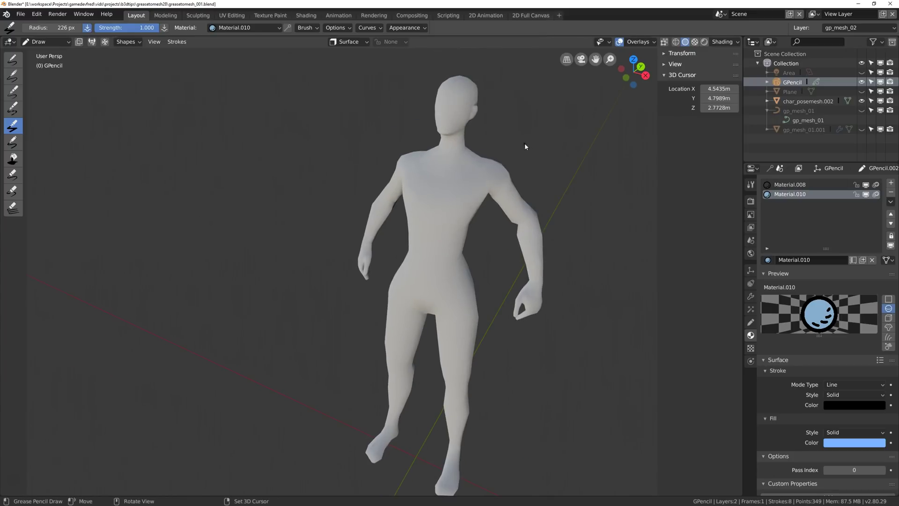
left_click(14, 92)
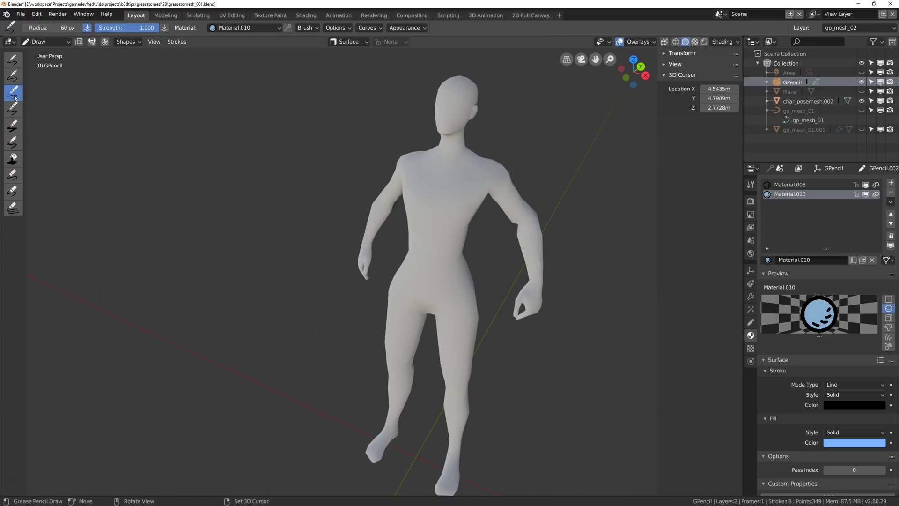
Draw a closed four-sided panel outline on one side of the chest and another on top of the shoulder
middle_click_drag(555, 125, 491, 132)
scroll(522, 164, "down", 2)
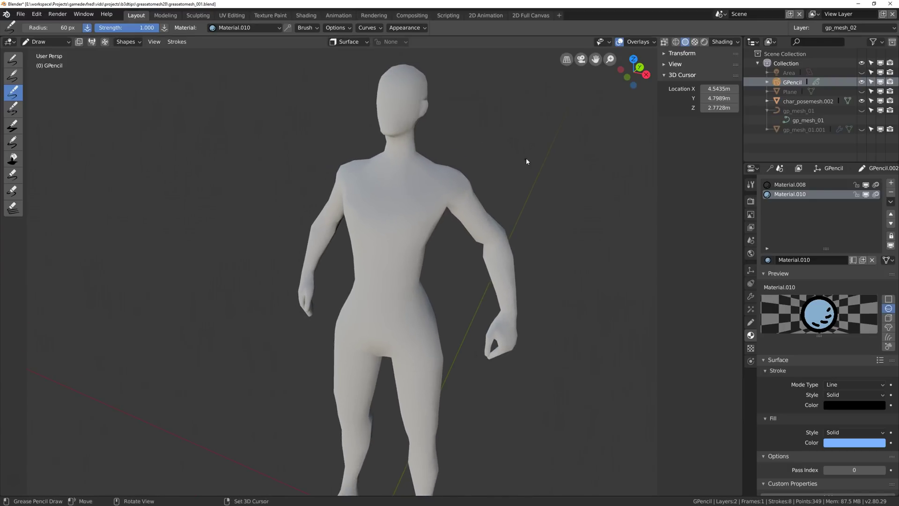
scroll(397, 124, "up", 1)
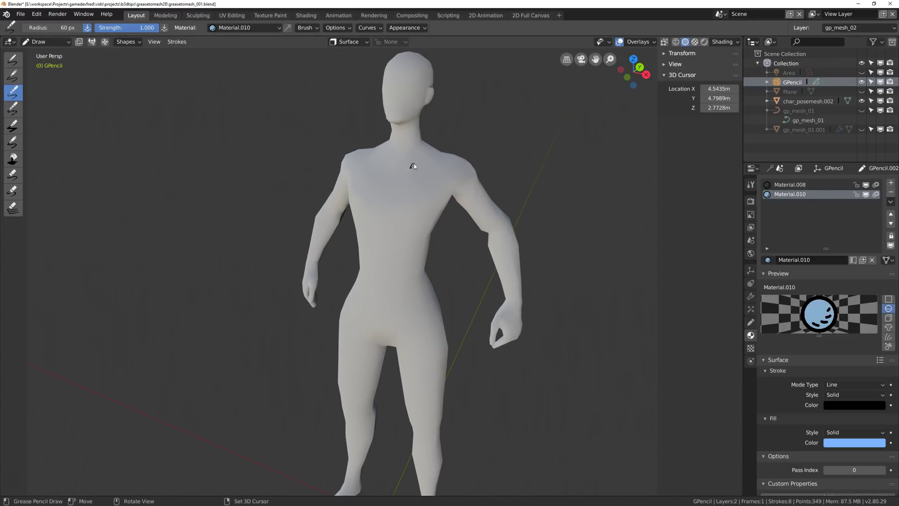
left_click_drag(383, 160, 370, 206)
middle_click_drag(487, 181, 452, 239)
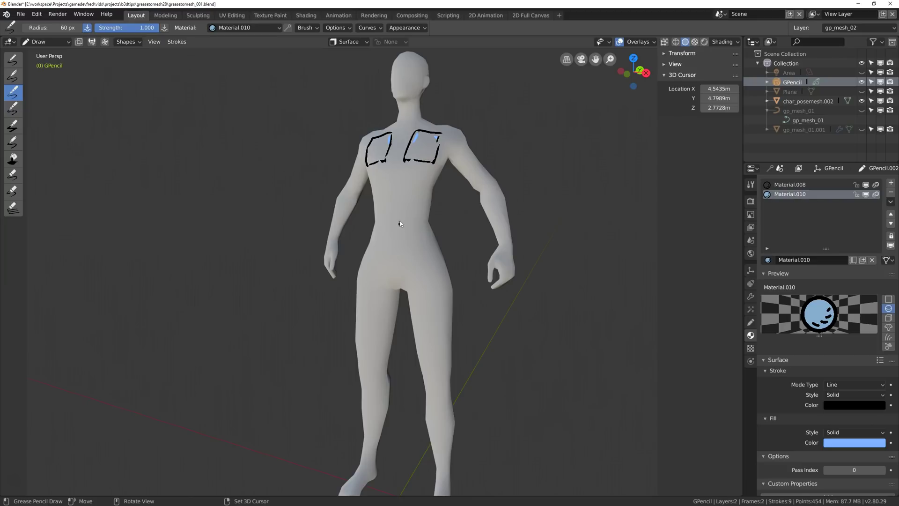
mouse_move(499, 141)
middle_mouse_down()
mouse_move(397, 159)
mouse_move(460, 223)
middle_mouse_up()
left_click_drag(491, 299, 464, 288)
Draw a panel outline on the back, undo the version spanning its full width and redraw it on one side only
mouse_move(464, 288)
middle_mouse_down()
mouse_move(490, 251)
mouse_move(395, 163)
middle_mouse_up()
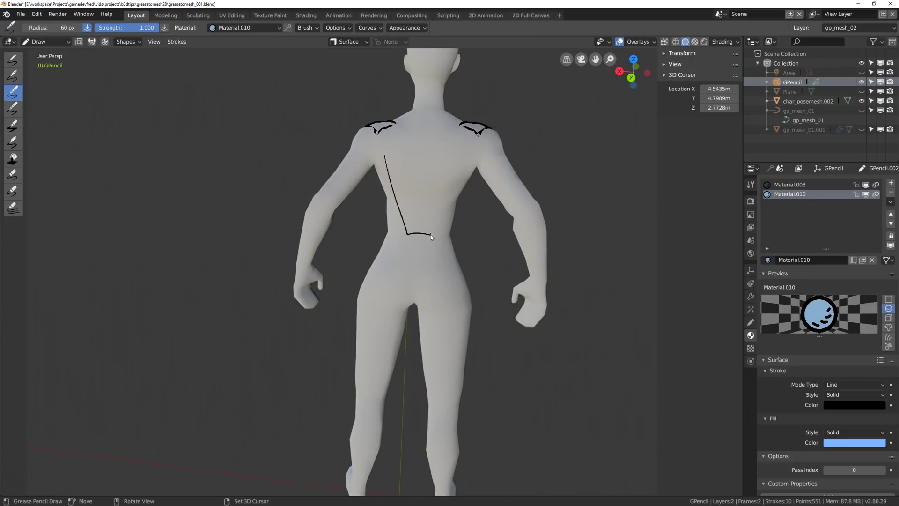
left_click_drag(439, 237, 466, 156)
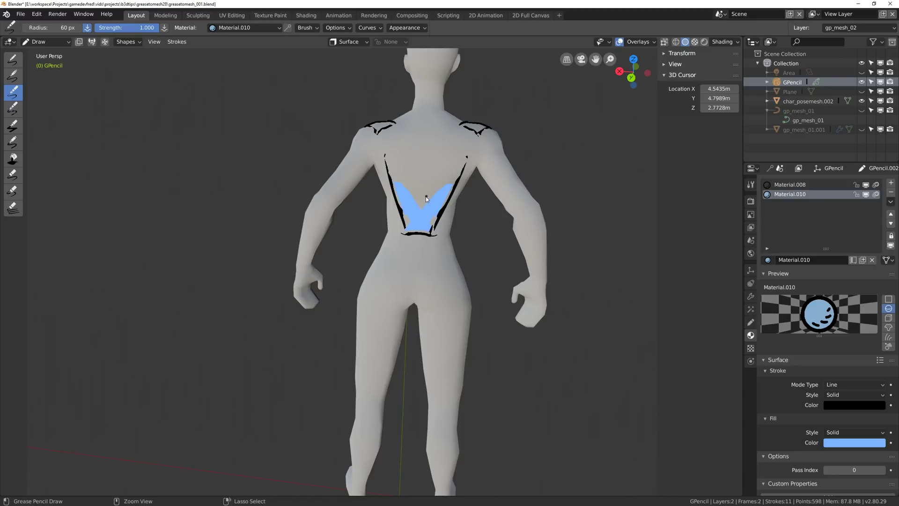
key("ctrl+z")
mouse_move(409, 225)
left_mouse_down()
mouse_move(436, 226)
mouse_move(466, 152)
left_mouse_up()
Return to Object Mode, hide the char_posemesh.002 body and check the filled panels from several angles
mouse_move(430, 245)
middle_mouse_down()
mouse_move(448, 201)
mouse_move(378, 228)
middle_mouse_up()
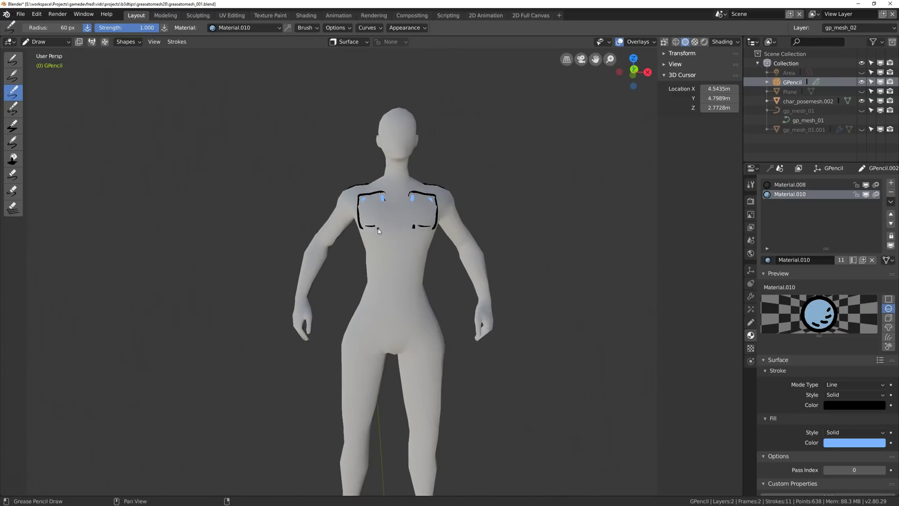
key("ctrl+Tab")
left_click(445, 171)
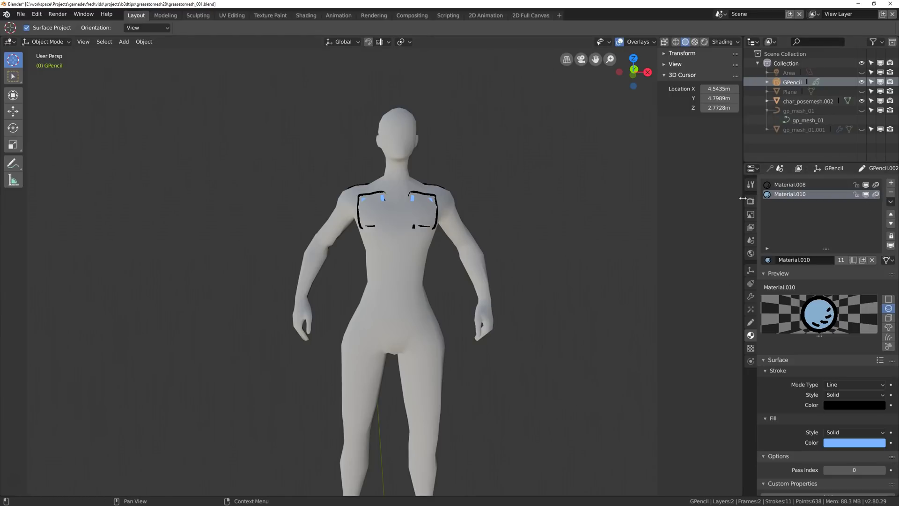
left_click(750, 323)
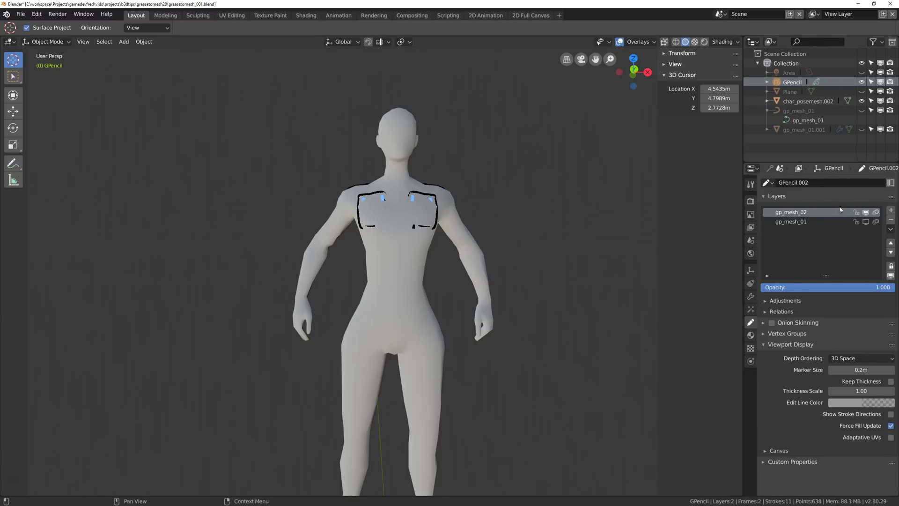
left_click(861, 101)
mouse_move(637, 149)
middle_mouse_down()
mouse_move(337, 204)
mouse_move(508, 192)
mouse_move(373, 199)
mouse_move(449, 204)
mouse_move(470, 215)
mouse_move(449, 212)
mouse_move(413, 186)
middle_mouse_up()
middle_click_drag(457, 214, 472, 221)
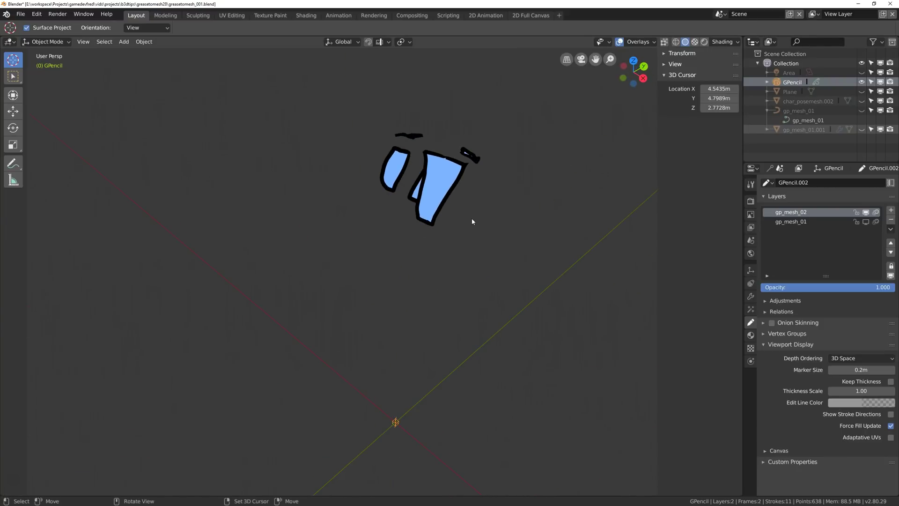
mouse_move(407, 196)
middle_mouse_down()
mouse_move(446, 175)
mouse_move(468, 176)
mouse_move(435, 195)
mouse_move(490, 168)
mouse_move(456, 198)
mouse_move(402, 193)
mouse_move(414, 191)
middle_mouse_up()
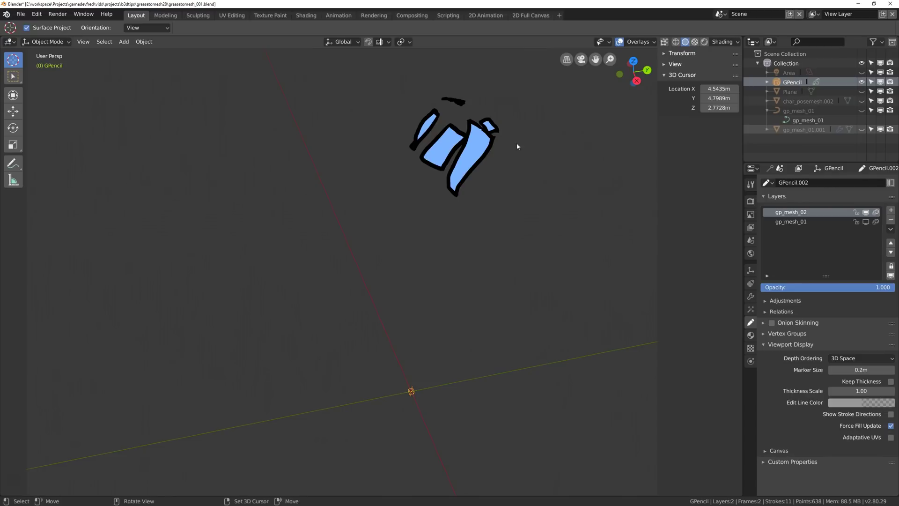
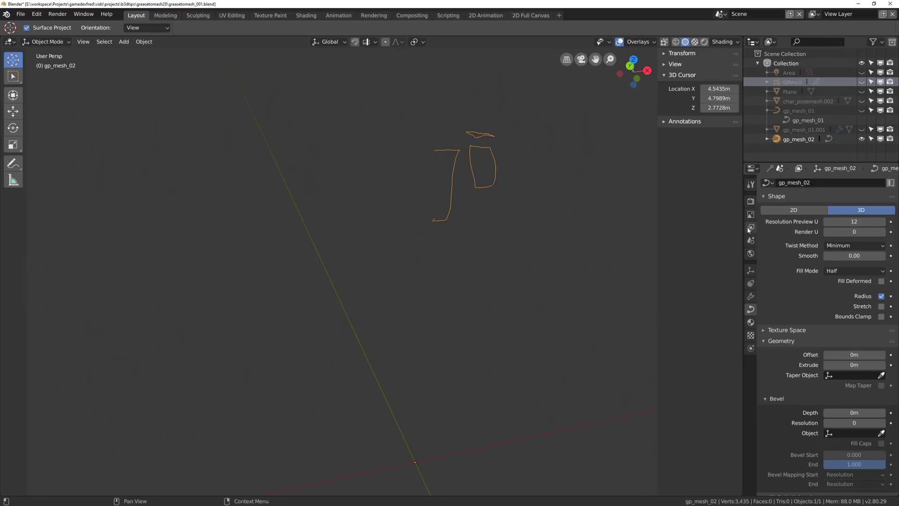
Switch the gp_mesh_02 curve to Edit Mode and examine its control points and the available curve operations
left_click(751, 297)
mouse_move(497, 168)
middle_mouse_down()
mouse_move(557, 184)
mouse_move(553, 194)
middle_mouse_up()
mouse_move(478, 155)
middle_mouse_down()
mouse_move(468, 154)
mouse_move(485, 150)
mouse_move(518, 214)
mouse_move(514, 184)
mouse_move(538, 180)
mouse_move(501, 182)
middle_mouse_up()
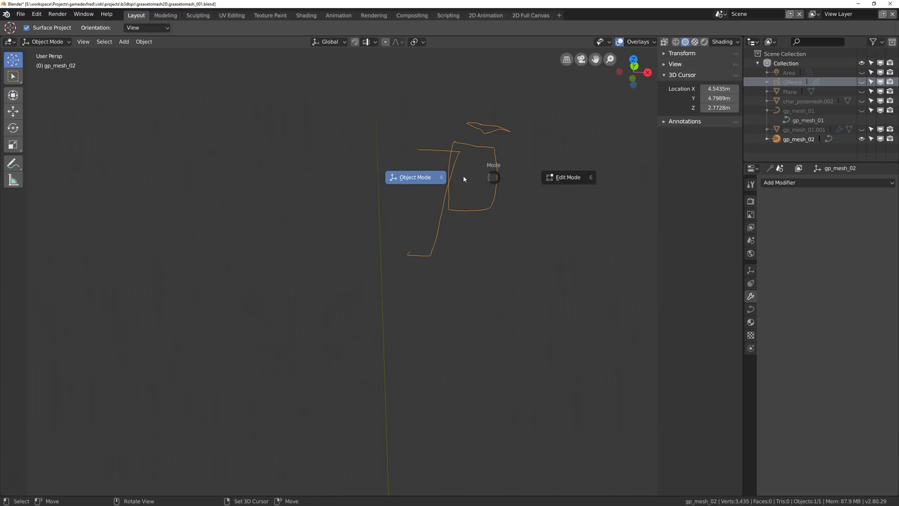
left_click(551, 181)
scroll(523, 184, "up", 6)
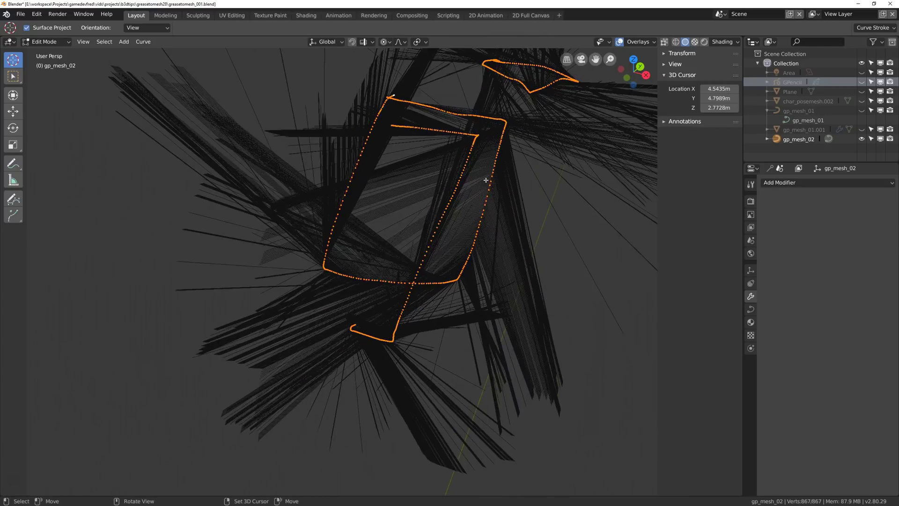
right_click(508, 196)
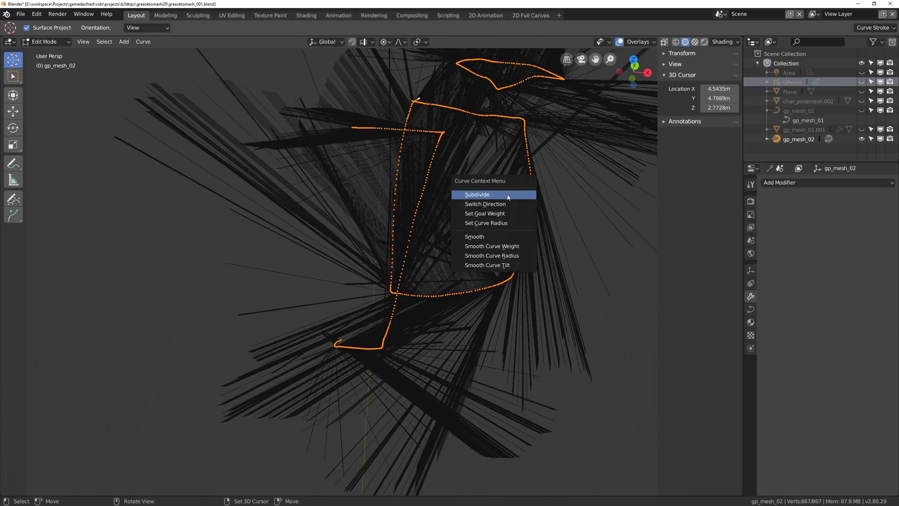
left_click(511, 247)
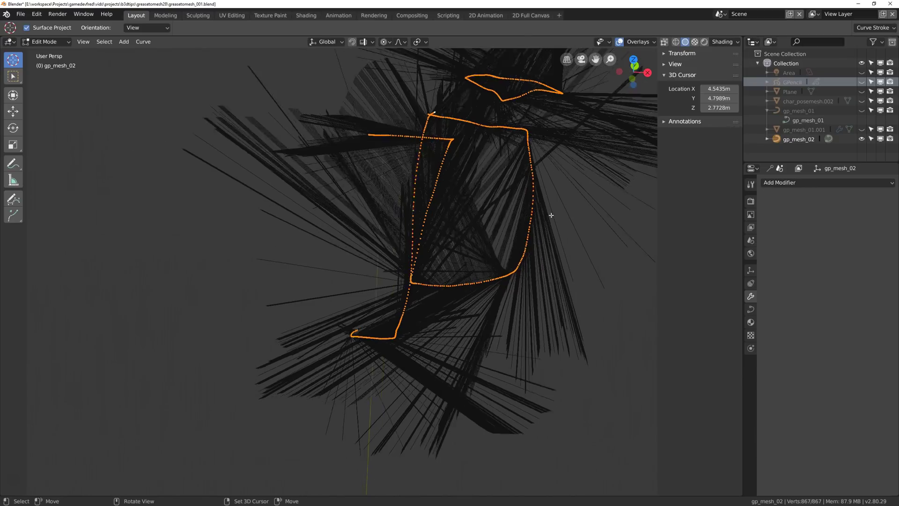
Return to Object Mode, delete the gp_mesh_02 curve and show the GPencil object again
scroll(546, 211, "down", 3)
key("ctrl+Tab")
left_click(470, 220)
key("x")
left_click(542, 218)
left_click(861, 82)
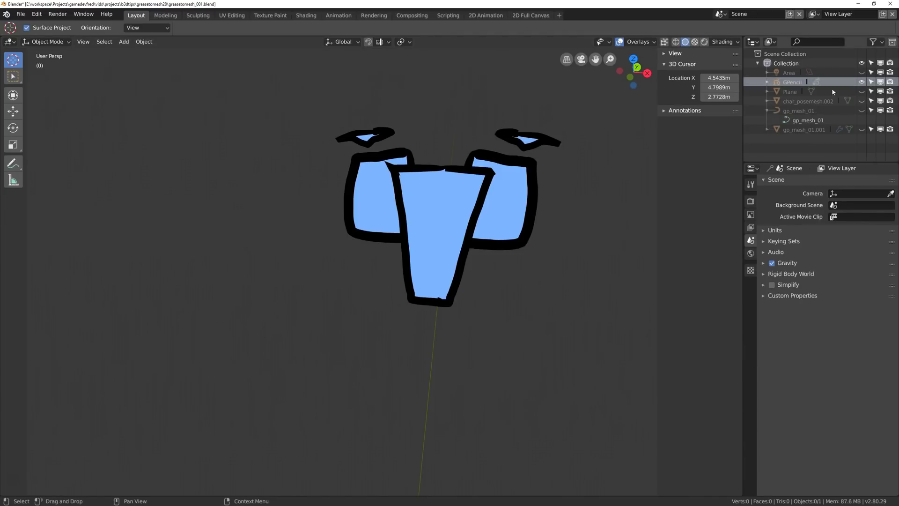
Make GPencil the active object, switch it to Edit Mode and select all editable stroke points
middle_click_drag(469, 175, 516, 176)
key("ctrl+Tab")
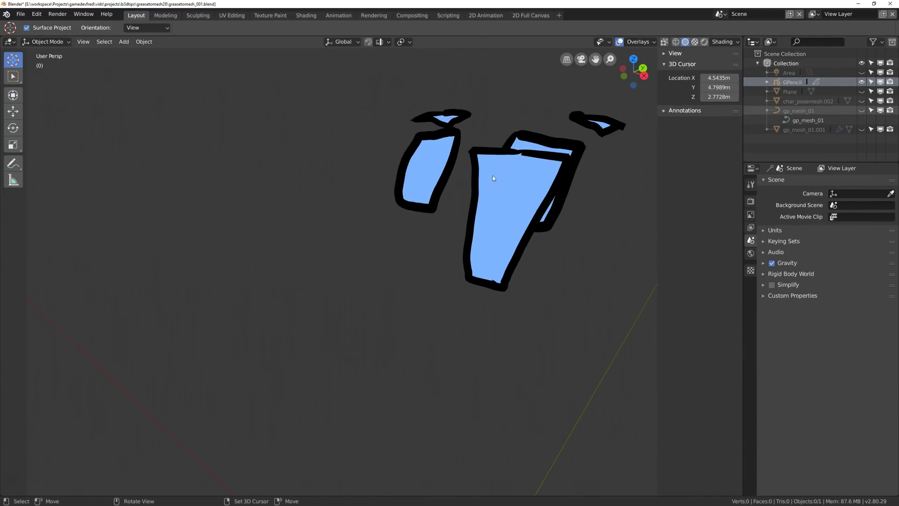
left_click(791, 83)
key("ctrl+Tab")
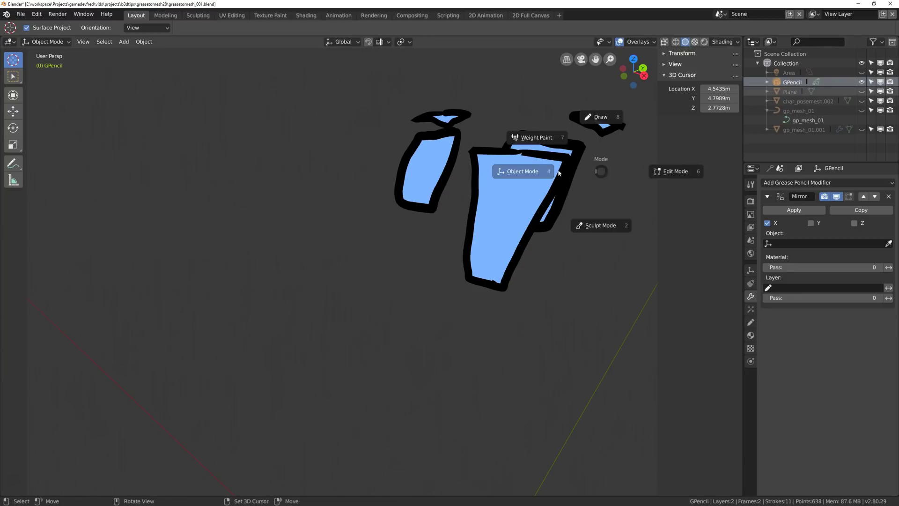
left_click(665, 173)
key("a")
middle_click_drag(609, 180, 526, 188)
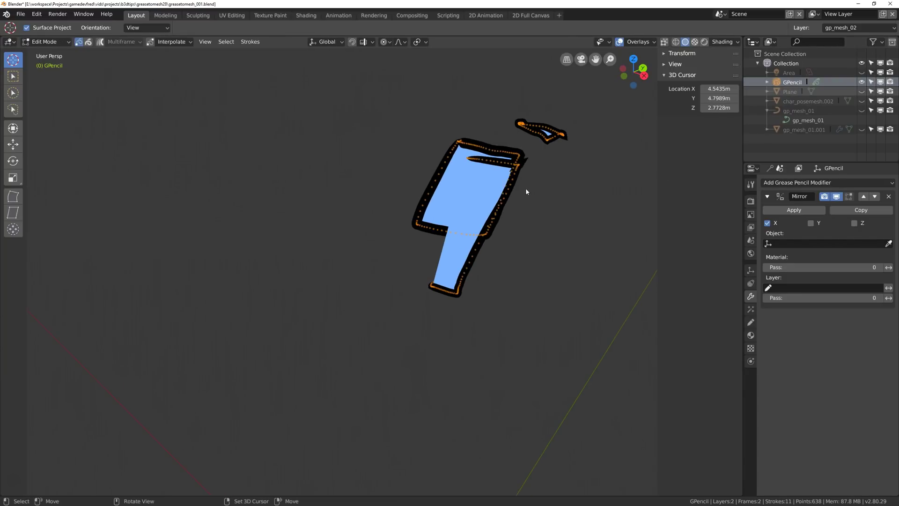
Simplify the selected panel strokes repeatedly to thin out their points, undo the last pass and return to Object Mode
right_click(525, 188)
left_click(510, 190)
right_click(510, 190)
left_click(510, 189)
mouse_move(511, 189)
middle_mouse_down()
mouse_move(566, 230)
mouse_move(511, 204)
mouse_move(543, 201)
mouse_move(563, 220)
mouse_move(468, 225)
mouse_move(437, 206)
mouse_move(562, 203)
mouse_move(551, 201)
mouse_move(560, 200)
mouse_move(530, 221)
middle_mouse_up()
right_click(543, 201)
left_click(543, 201)
key("w")
key("Escape")
key("ctrl+z")
key("ctrl+Tab")
left_click(484, 203)
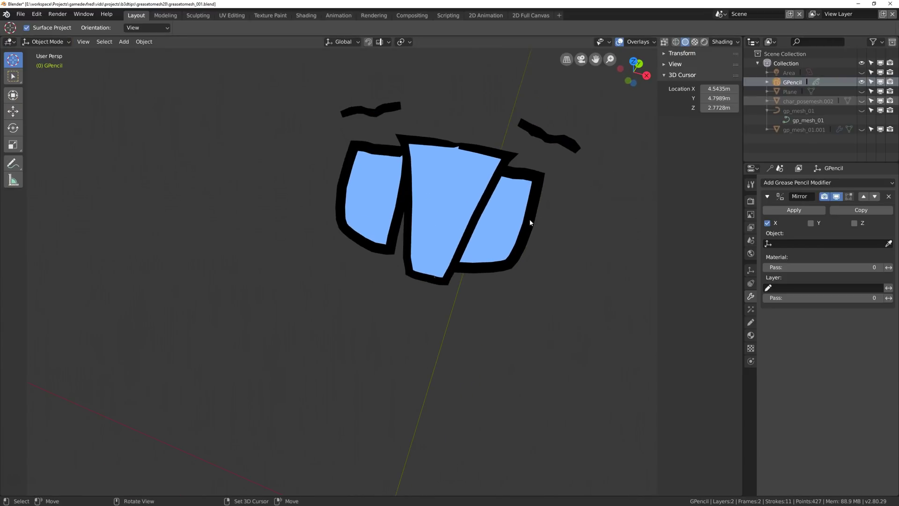
Convert the simplified GPencil strokes to a Bezier Curve with Convert Grease Pencil, and delete the resulting curve
key("F3")
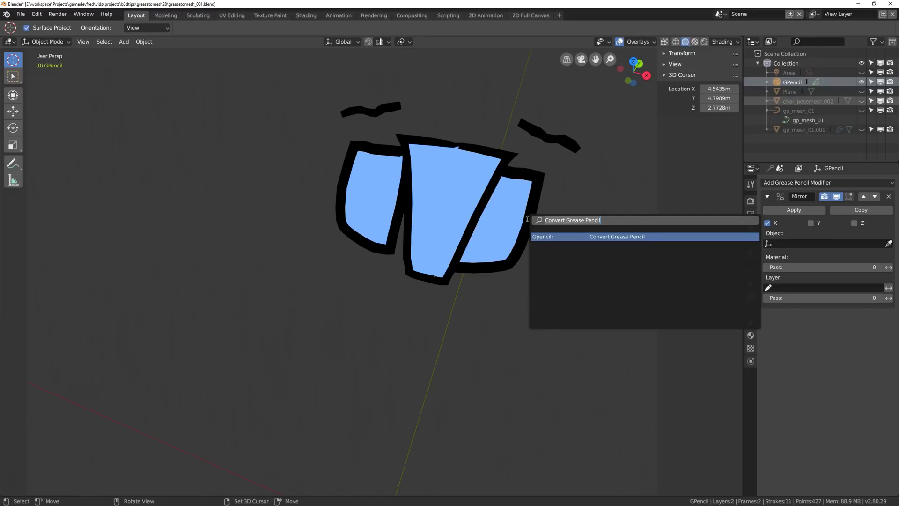
key("Return")
left_click(562, 235)
mouse_move(553, 243)
middle_mouse_down()
mouse_move(552, 232)
mouse_move(588, 234)
mouse_move(538, 234)
middle_mouse_up()
mouse_move(553, 189)
middle_mouse_down()
mouse_move(518, 199)
mouse_move(573, 159)
middle_mouse_up()
left_click(799, 139)
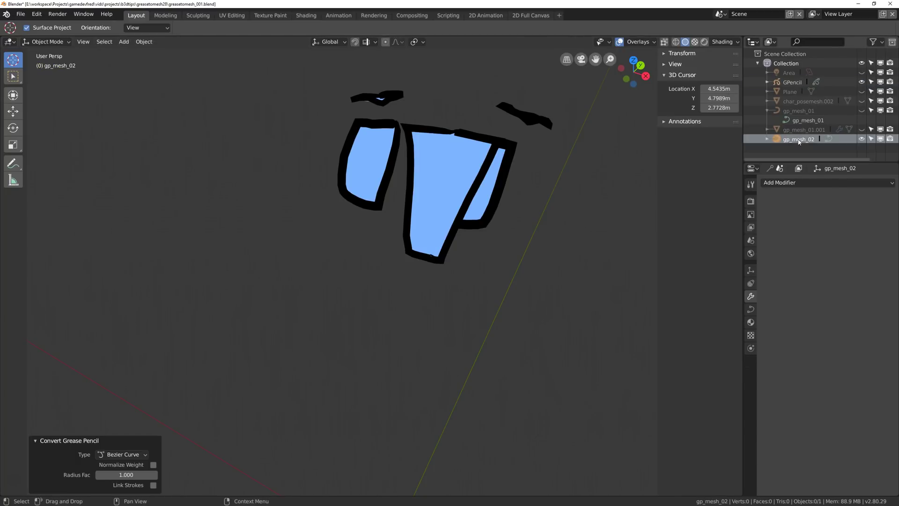
middle_click_drag(646, 167, 538, 173)
key("x")
left_click(576, 169)
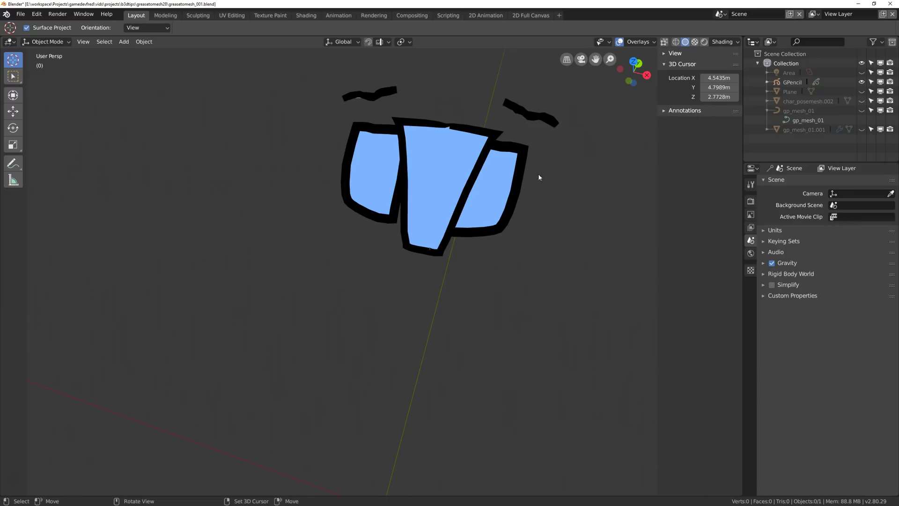
Convert the GPencil strokes to a Polygon Curve and hide the GPencil object
left_click(783, 82)
mouse_move(633, 109)
middle_mouse_down()
mouse_move(651, 111)
mouse_move(527, 151)
middle_mouse_up()
key("F3")
left_click(576, 167)
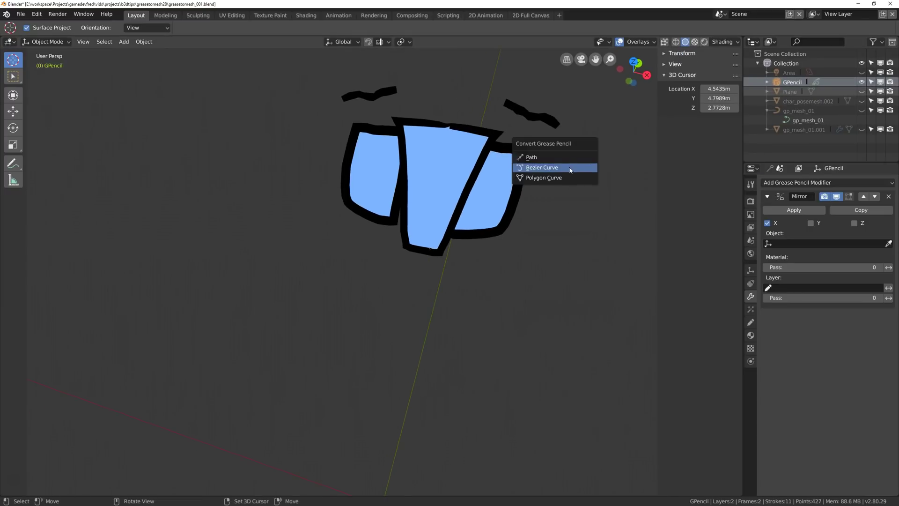
left_click(543, 178)
mouse_move(542, 180)
middle_mouse_down()
mouse_move(507, 191)
mouse_move(552, 190)
middle_mouse_up()
left_click(862, 81)
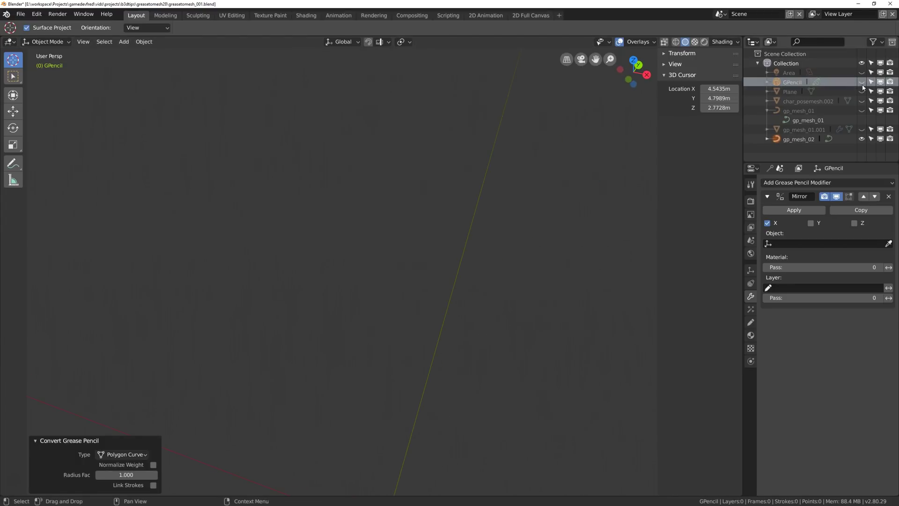
Examine the points of the converted gp_mesh_02 curve in Edit Mode and return to Object Mode
middle_click_drag(442, 164, 442, 96)
right_click(491, 154)
key("ctrl+Tab")
left_click(564, 166)
middle_click_drag(488, 116, 494, 135)
middle_click_drag(443, 100, 470, 123)
key("ctrl+Tab")
left_click(468, 172)
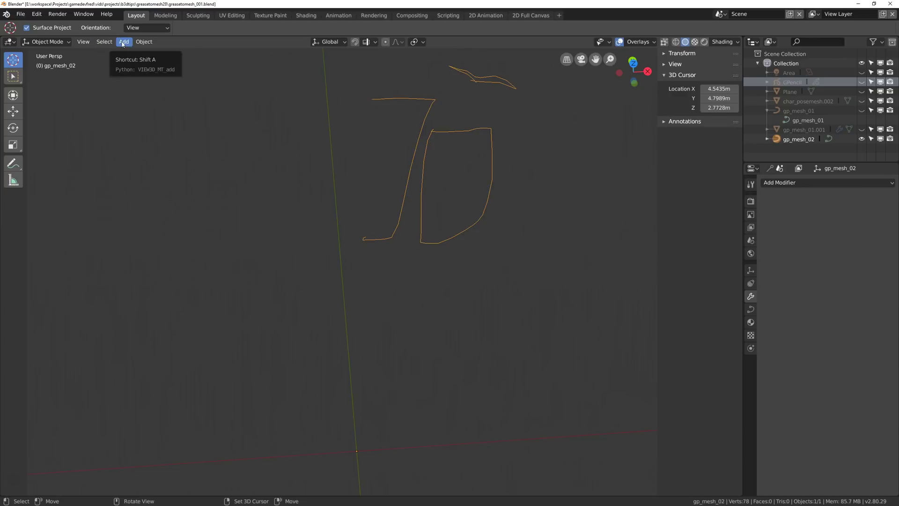
Convert the gp_mesh_02 curve to a mesh, keeping the original curve, and hide that curve
left_click(140, 42)
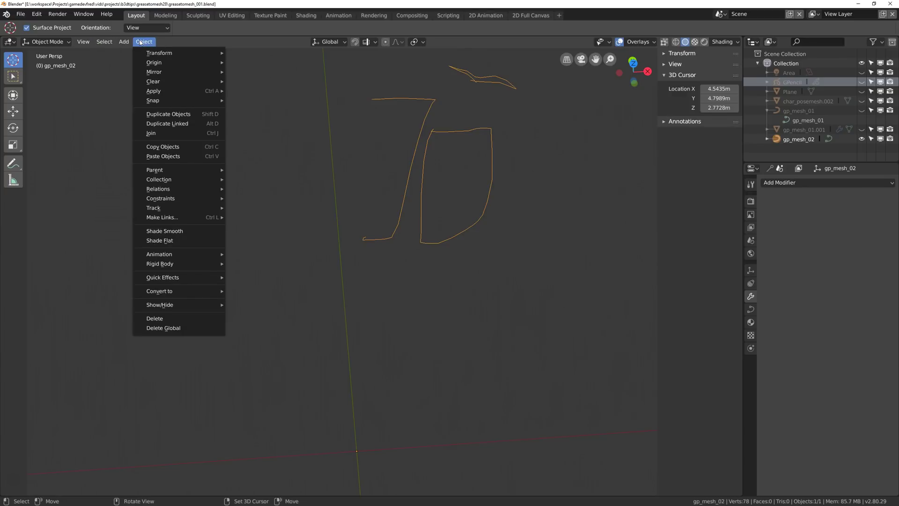
left_click(140, 42)
middle_click_drag(402, 111, 457, 136)
left_click(152, 44)
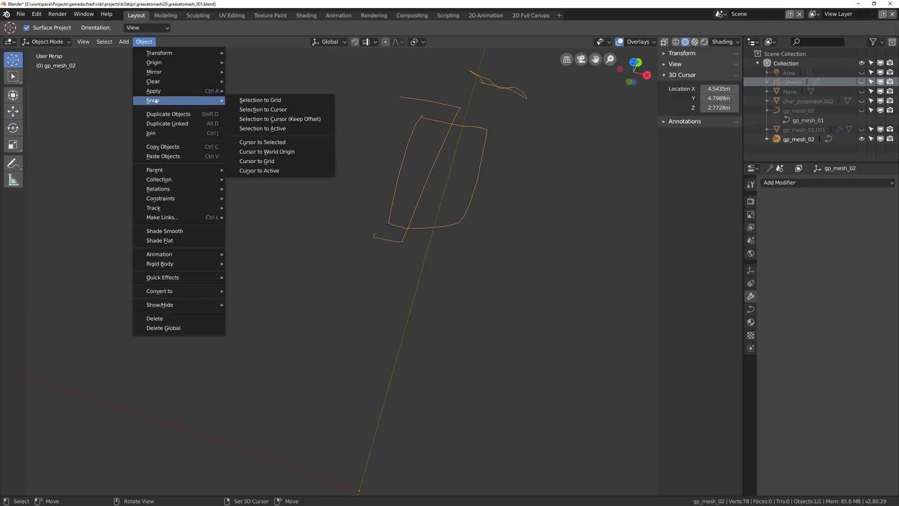
mouse_move(182, 291)
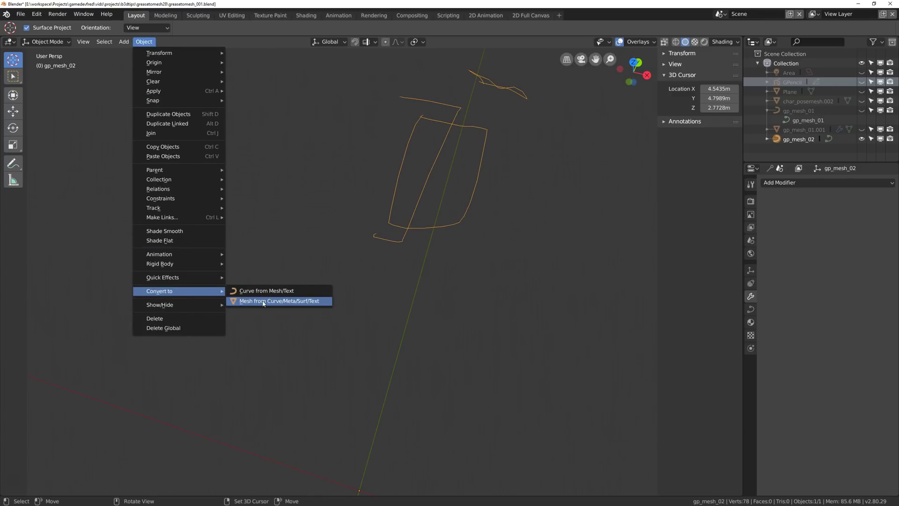
left_click(278, 302)
middle_click_drag(517, 189, 533, 191)
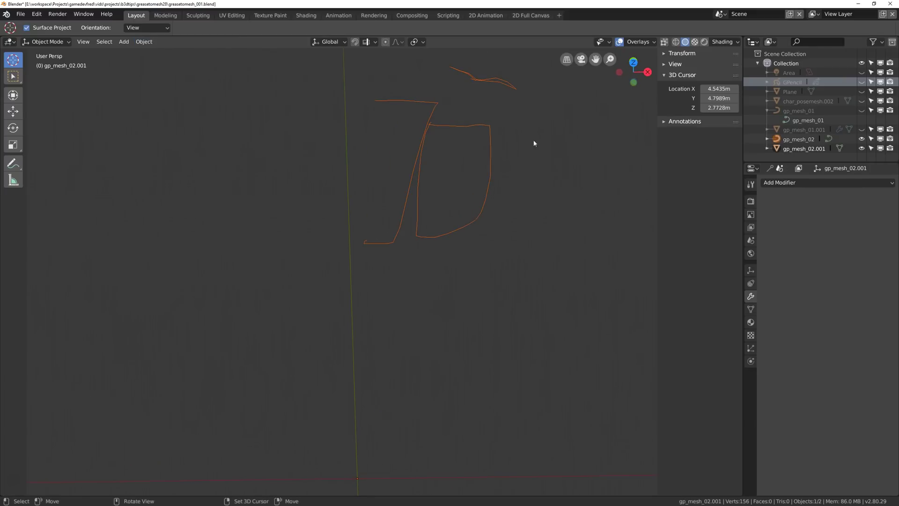
left_click(861, 139)
Select the converted outline mesh gp_mesh_02.001 and switch it to Edit Mode, leaving the Sculpt Mode entered by mistake
left_click(473, 128)
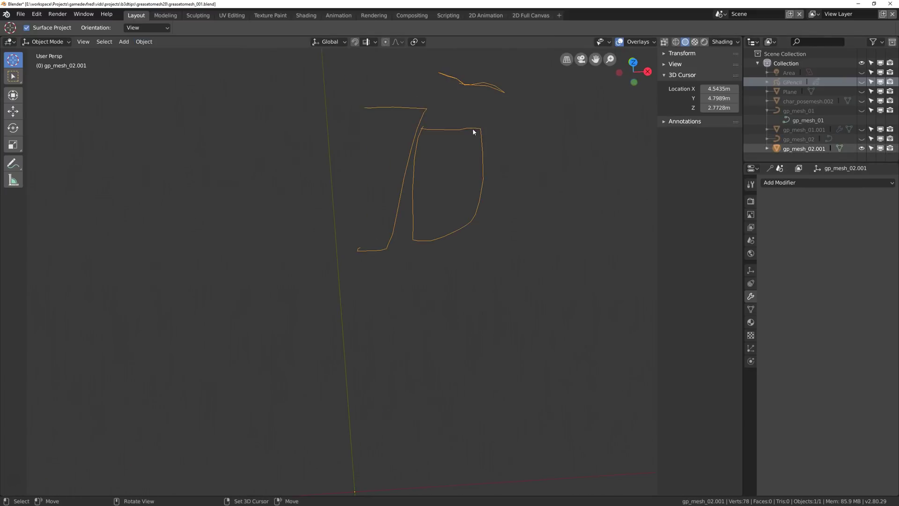
key("ctrl+Tab")
left_click(534, 130)
mouse_move(468, 136)
middle_mouse_down()
mouse_move(409, 139)
mouse_move(435, 85)
middle_mouse_up()
key("ctrl+Tab")
left_click(436, 100)
key("ctrl+Tab")
left_click(447, 133)
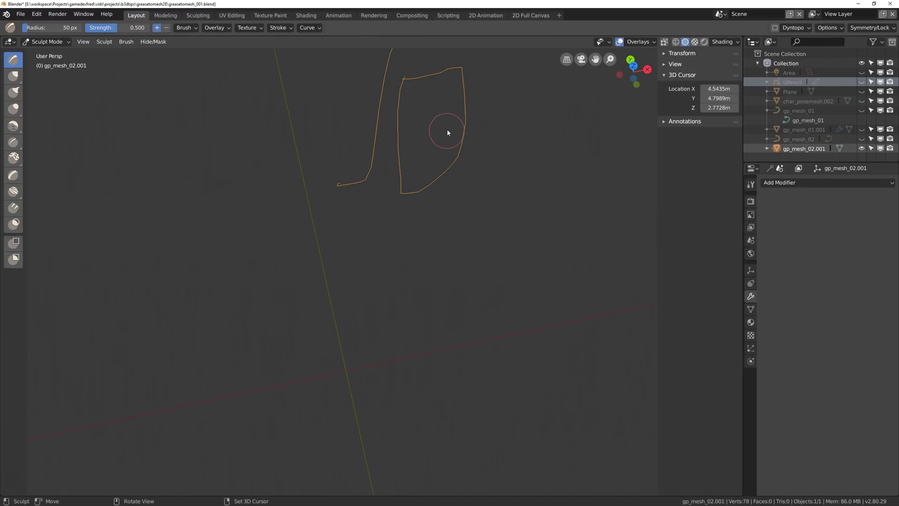
key("ctrl+Tab")
left_click(518, 122)
middle_click_drag(468, 131, 463, 195)
key("ctrl+Tab")
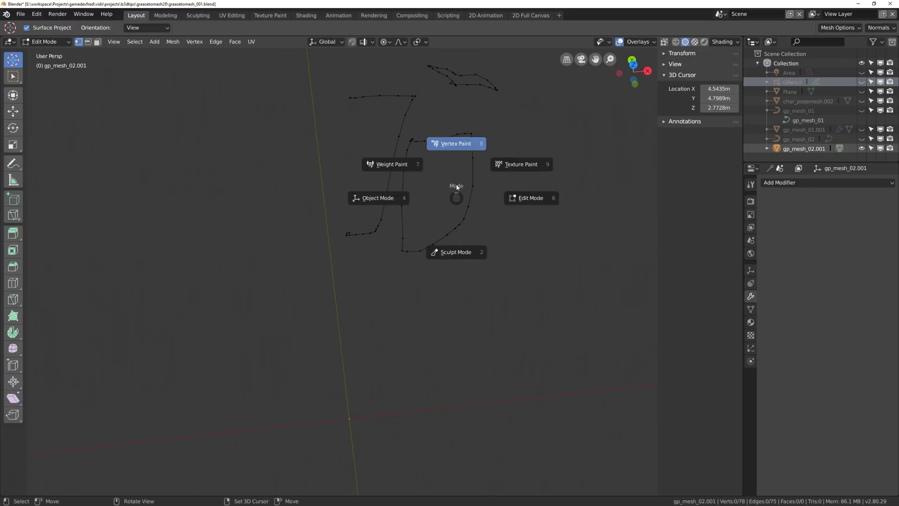
left_click(500, 198)
Fill the closed chest outline and the shoulder outline each with a face
left_click(449, 136, "alt")
mouse_move(580, 154)
middle_mouse_down()
mouse_move(566, 156)
mouse_move(580, 164)
middle_mouse_up()
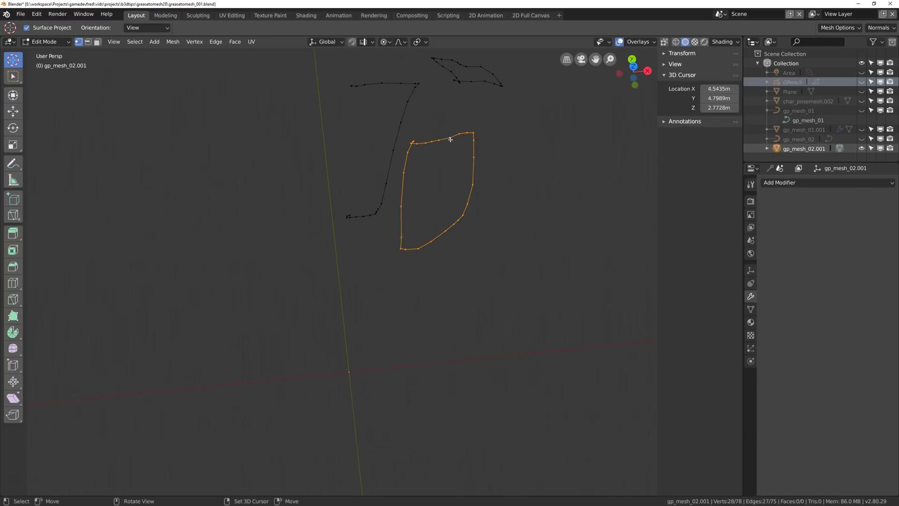
key("f")
mouse_move(536, 167)
middle_mouse_down()
mouse_move(495, 163)
mouse_move(489, 82)
mouse_move(518, 121)
mouse_move(502, 146)
middle_mouse_up()
left_click(490, 82)
key("l")
key("f")
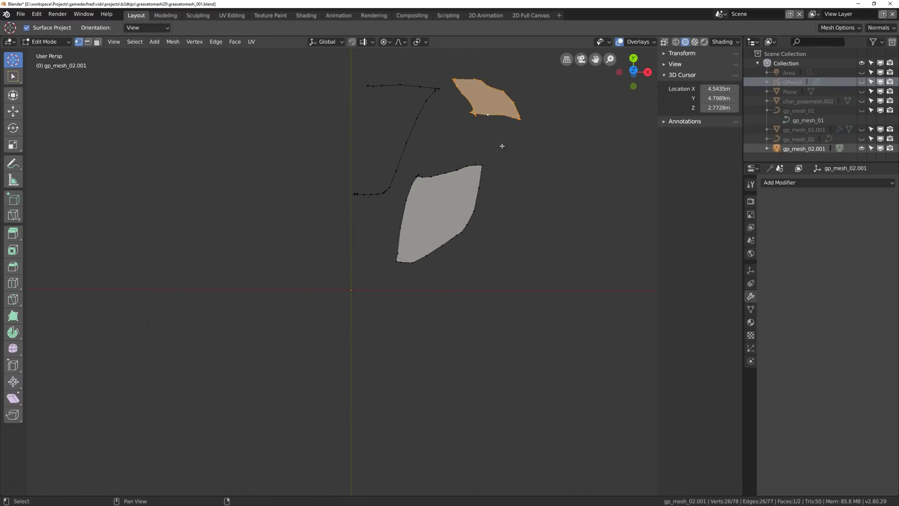
Separate the open back panel outline into its own object and return to Object Mode
mouse_move(477, 110)
middle_mouse_down()
mouse_move(535, 139)
mouse_move(470, 146)
middle_mouse_up()
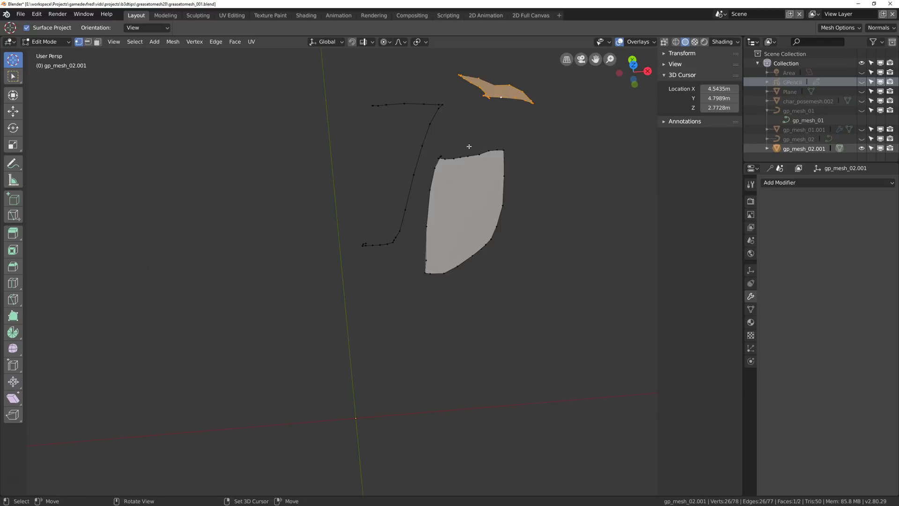
left_click(409, 103)
key("ctrl+l")
mouse_move(417, 104)
middle_mouse_down()
mouse_move(460, 122)
mouse_move(428, 154)
middle_mouse_up()
key("p")
left_click(461, 126)
key("ctrl+Tab")
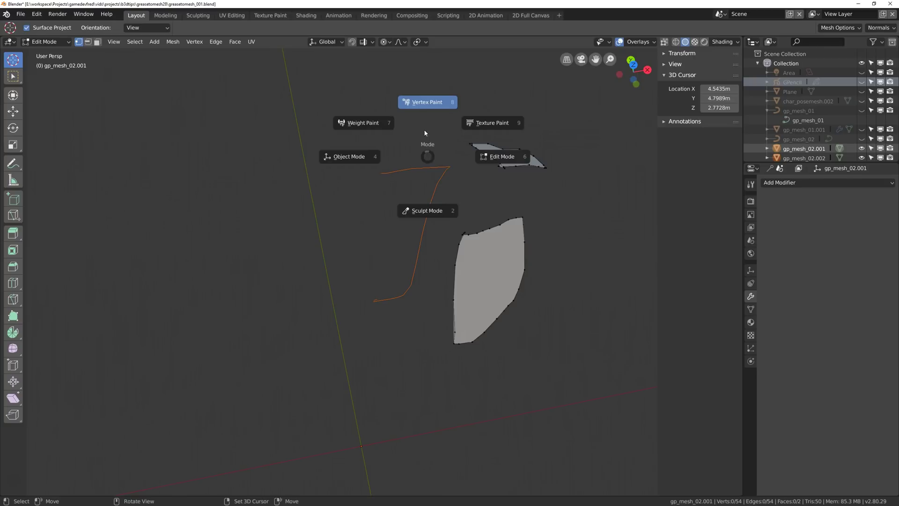
left_click(391, 168)
Select the separated back outline, add a Mirror modifier on the X axis and apply it
left_click(443, 174)
middle_click_drag(469, 167, 458, 169)
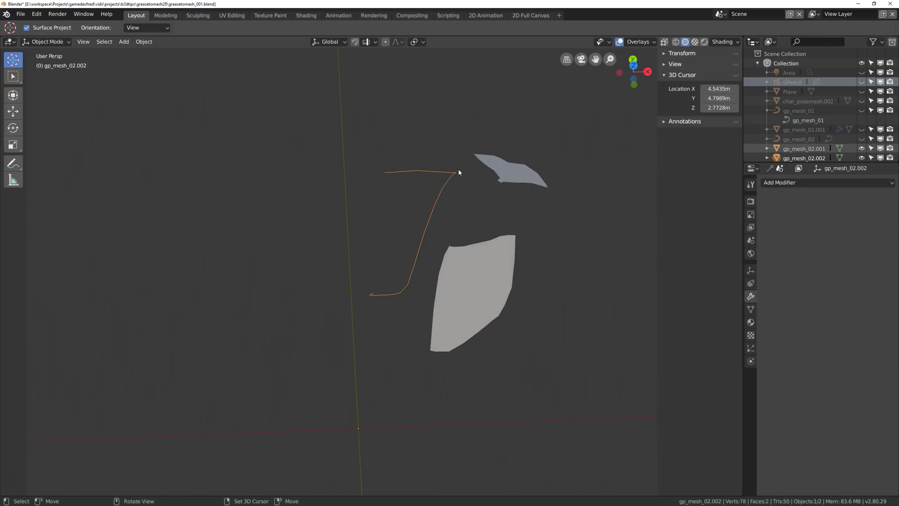
left_click(816, 183)
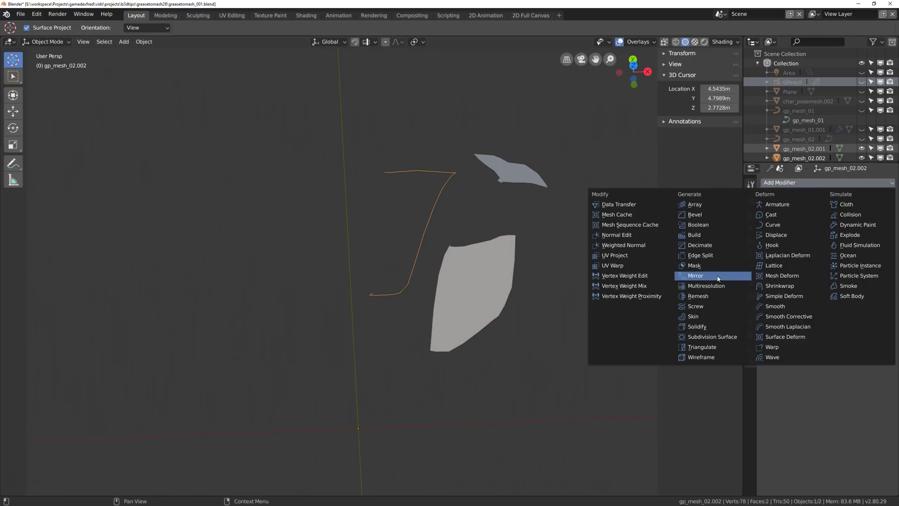
left_click(697, 276)
middle_click_drag(471, 186, 463, 188)
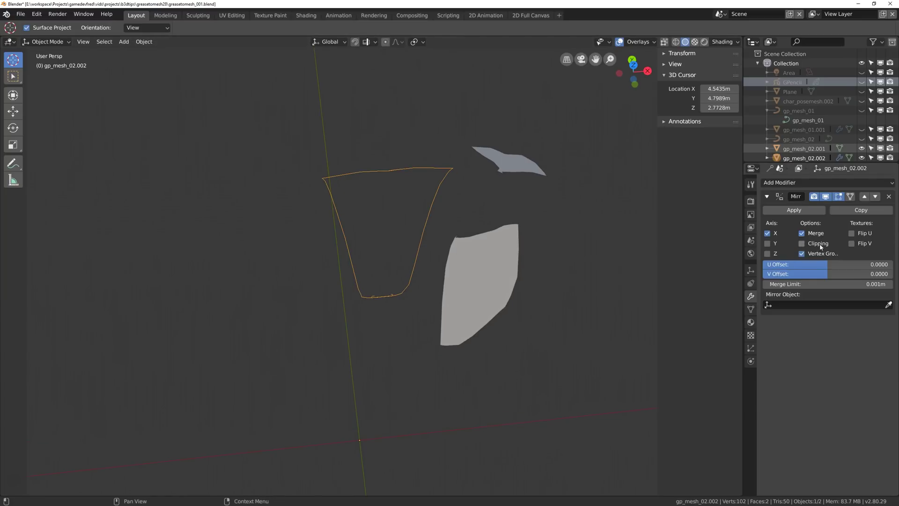
left_click(794, 210)
Switch the mirrored back outline to Edit Mode and loop-select the edges of one half
middle_click_drag(449, 174, 435, 174)
key("ctrl+Tab")
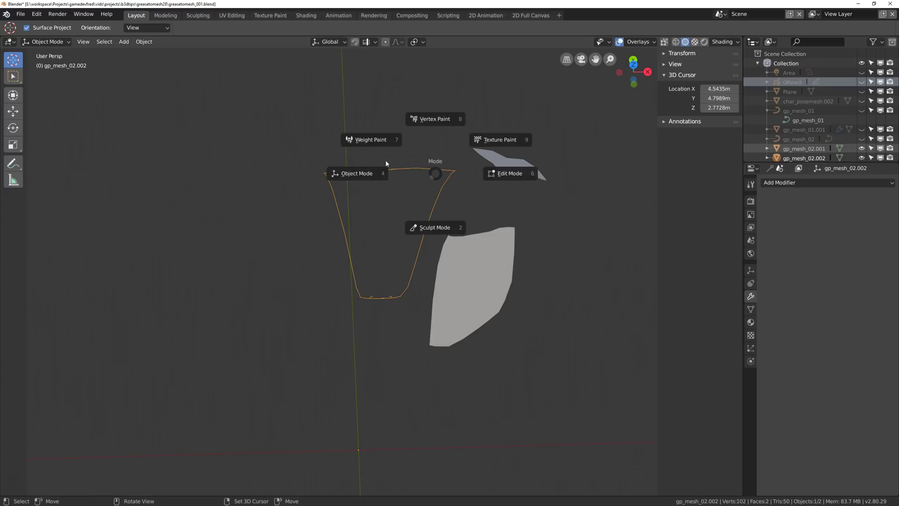
left_click(507, 175)
left_click(406, 167, "alt")
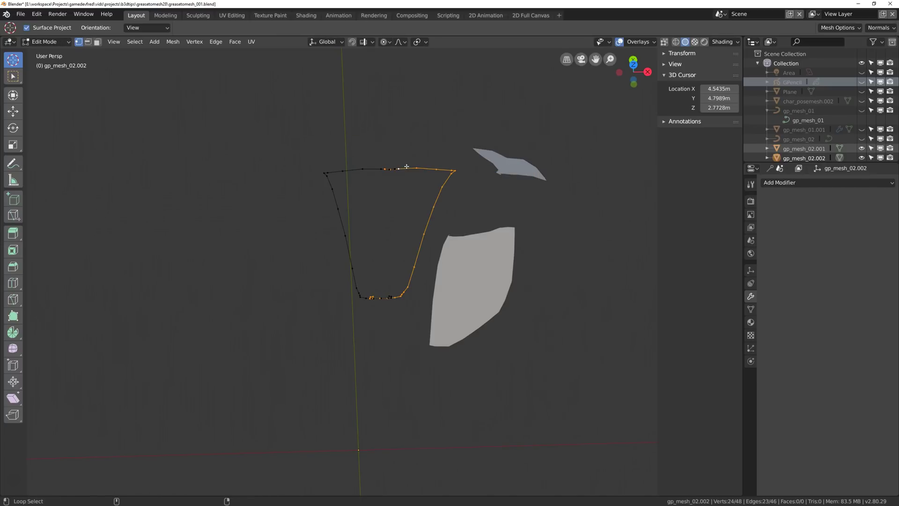
middle_click_drag(421, 158, 426, 173)
Try moving single vertices near the middle of the back outline's upper edge, cancelling or undoing each move
left_click(396, 186)
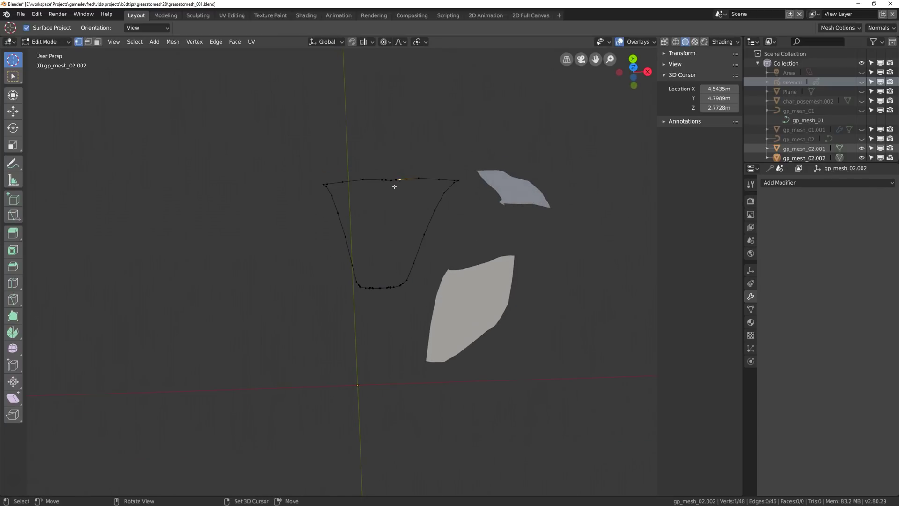
scroll(392, 189, "up", 2)
scroll(392, 189, "down", 1)
key("g")
right_click(391, 189)
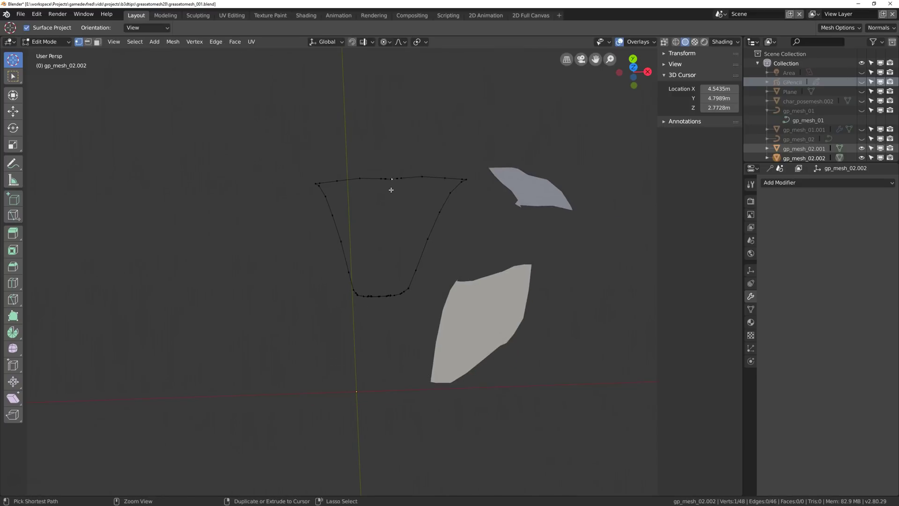
scroll(391, 189, "down", 1)
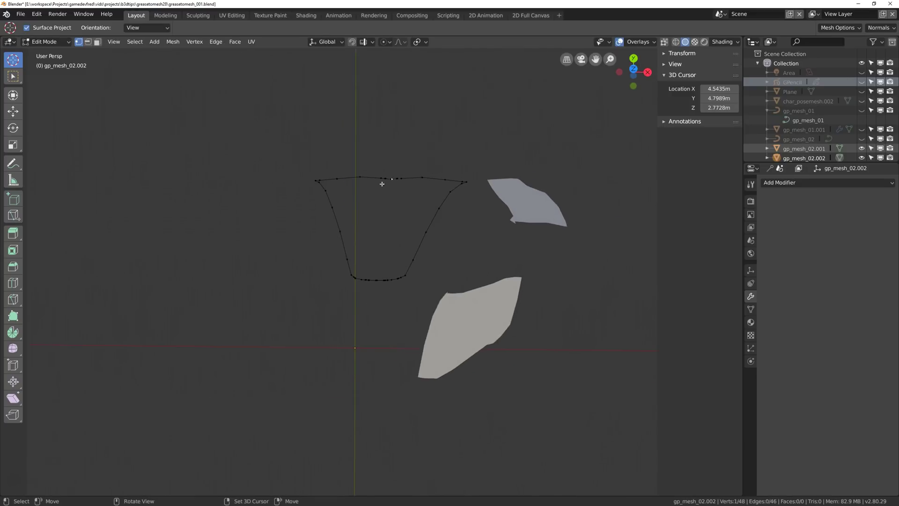
scroll(382, 184, "up", 3)
key("g")
left_click(390, 187)
key("ctrl+z")
scroll(395, 181, "up", 2)
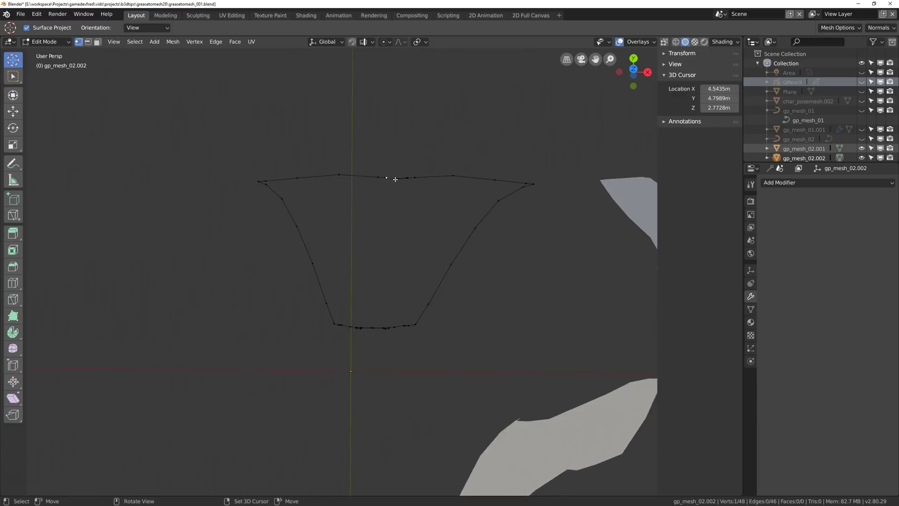
Pull apart the overlapping vertices near the middle of the back outline's upper edge and delete the three surplus ones
right_click(397, 179)
key("g")
left_click(401, 187)
left_click(388, 179)
key("g")
left_click(384, 189)
left_click(384, 179)
key("g")
left_click(379, 189)
left_click(392, 190, "shift")
key("x")
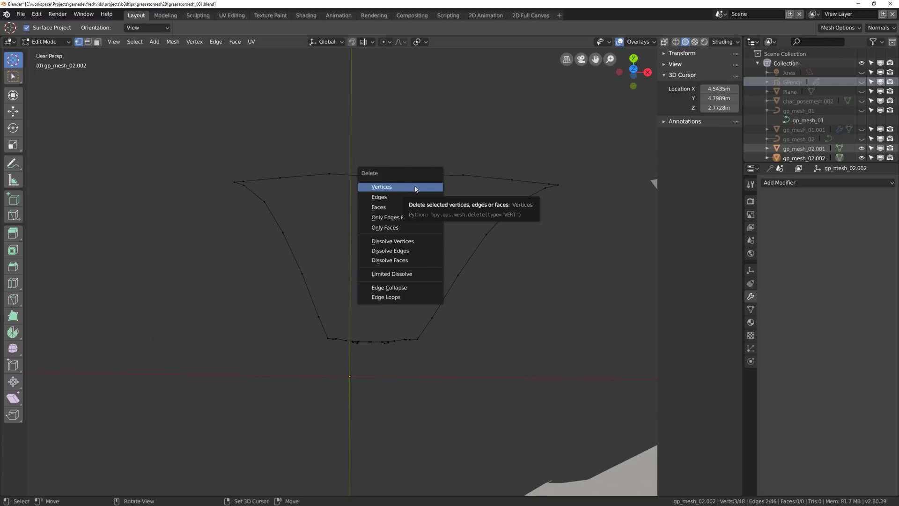
left_click(412, 188)
Pull apart the overlapping vertices along the middle of the back outline's lower edge to expose the duplicate strands
middle_click_drag(380, 328, 374, 341)
left_click_drag(376, 345, 378, 354)
mouse_move(370, 343)
left_mouse_down()
mouse_move(367, 353)
mouse_move(379, 355)
mouse_move(368, 349)
mouse_move(377, 343)
mouse_move(368, 335)
mouse_move(385, 329)
mouse_move(356, 353)
left_mouse_up()
left_click_drag(357, 343, 358, 352)
left_click(352, 344)
key("g")
left_click(350, 354)
key("a")
key("alt+a")
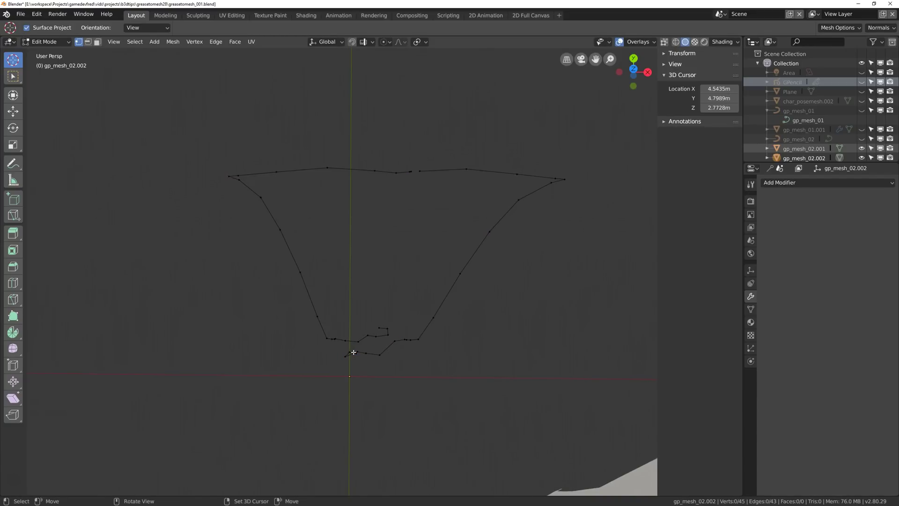
Select both stray vertex strands at the middle of the back outline's lower edge and delete their vertices
key("b")
left_click_drag(336, 345, 383, 365)
key("x")
left_click(383, 364)
key("b")
left_click_drag(390, 323, 365, 356)
key("c")
right_click(366, 354)
key("x")
left_click(366, 355)
Close the back outline by merging the loose end vertices of the lower edge At Last and those of the upper edge
left_click_drag(394, 338, 382, 338)
left_click(361, 339, "shift")
key("m")
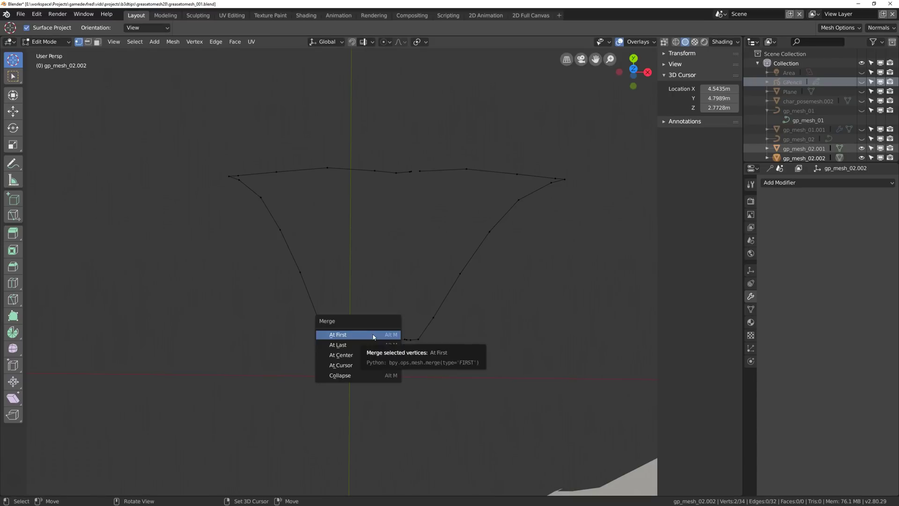
left_click(373, 345)
left_click(414, 167)
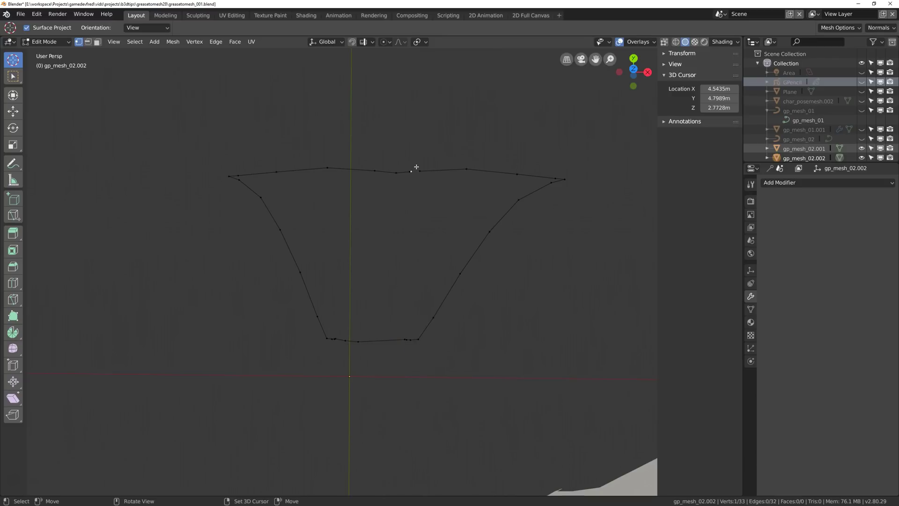
key("m")
left_click(422, 174)
Try filling the whole closed back outline with a single face, and undo the fill
middle_click_drag(422, 175, 439, 250)
key("a")
key("f")
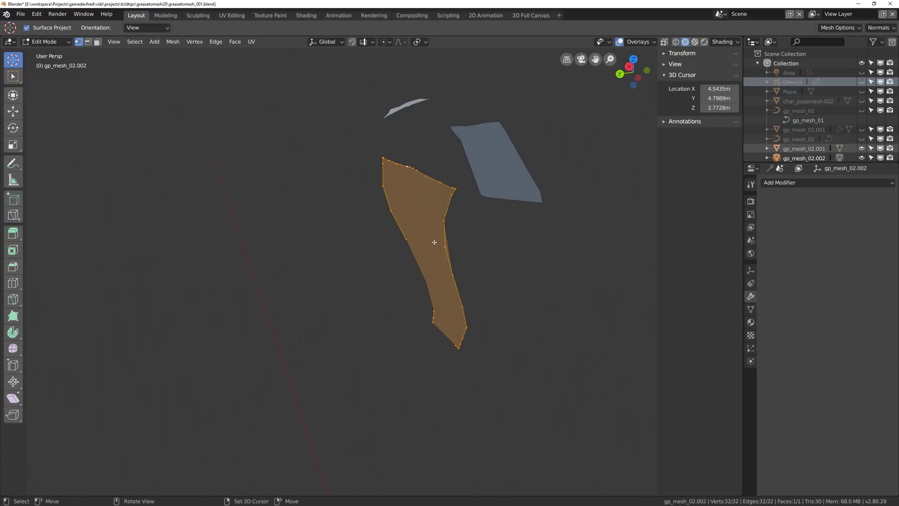
key("ctrl+f")
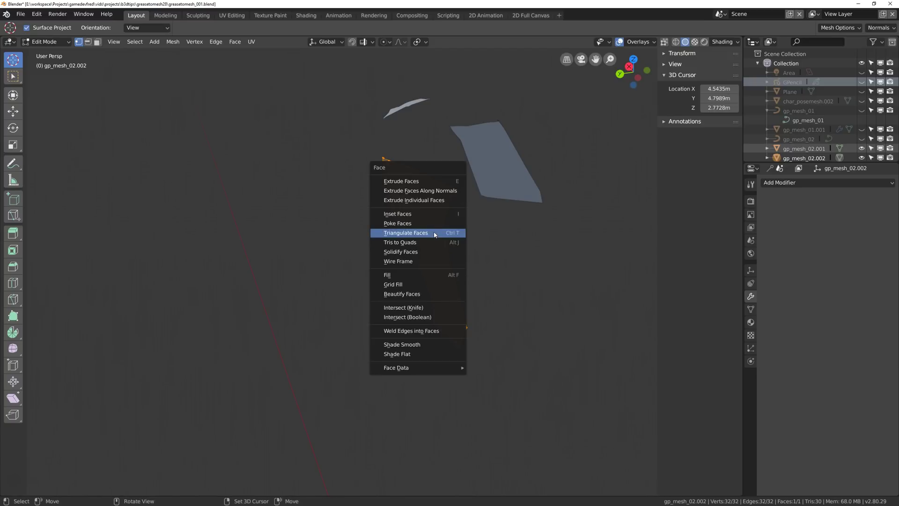
key("Escape")
middle_click_drag(412, 228, 476, 252)
key("ctrl+z")
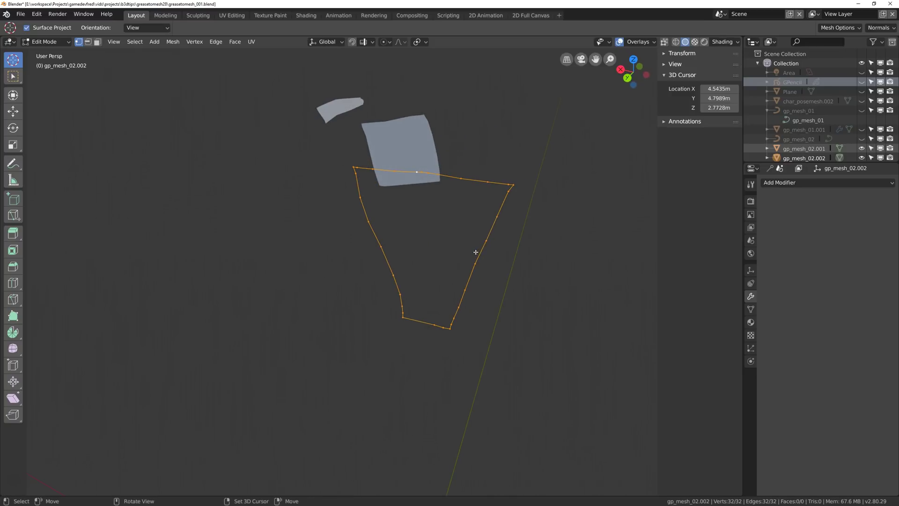
Try filling the back outline using Grid Fill with a span of 4
right_click(475, 252)
key("Escape")
key("ctrl+f")
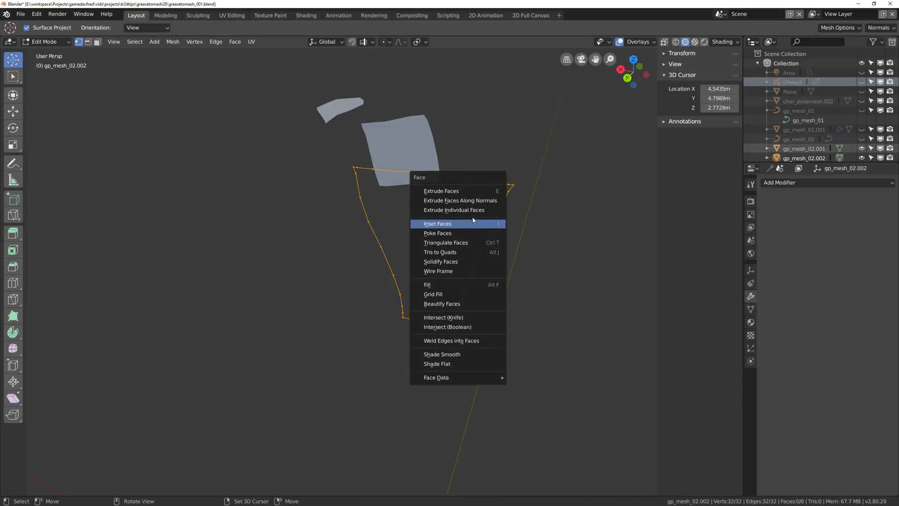
left_click(433, 294)
middle_click_drag(468, 281, 365, 262)
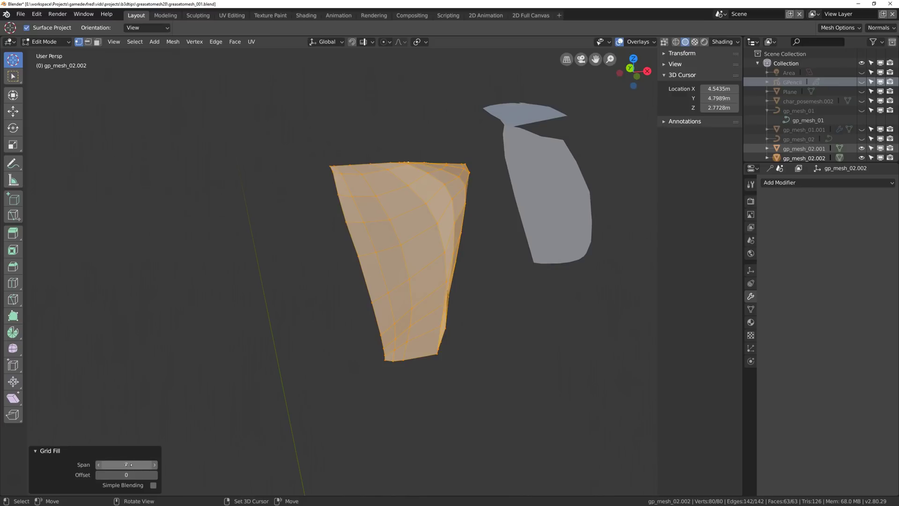
left_click(99, 468)
left_click(100, 468)
left_click(99, 468)
left_click(100, 468)
left_click(100, 468)
left_click(155, 466)
left_click(156, 467)
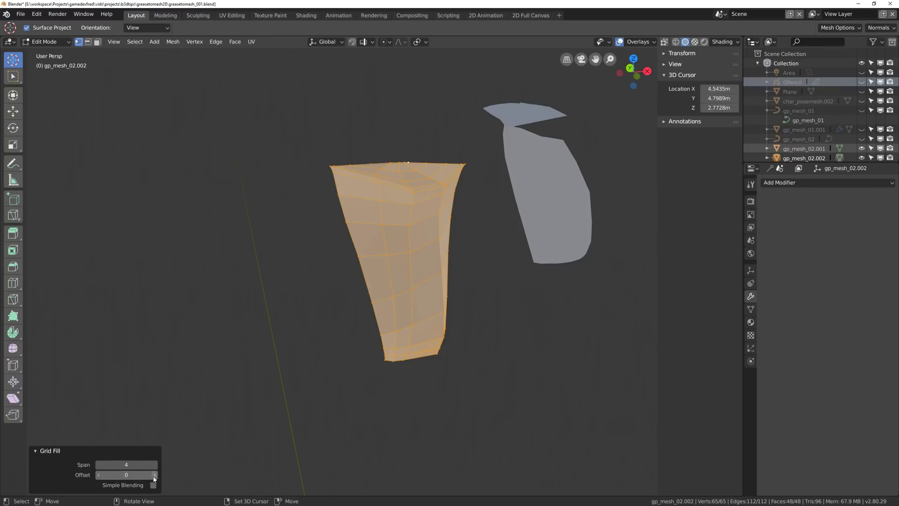
Inspect the grid-filled back panel from the side and undo the Grid Fill
middle_click_drag(327, 286, 448, 296)
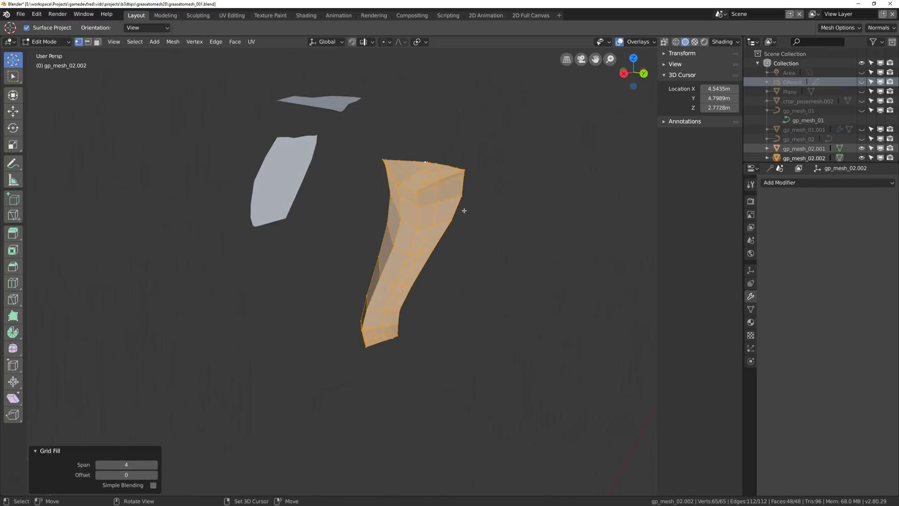
middle_click_drag(464, 210, 487, 215)
key("ctrl+z")
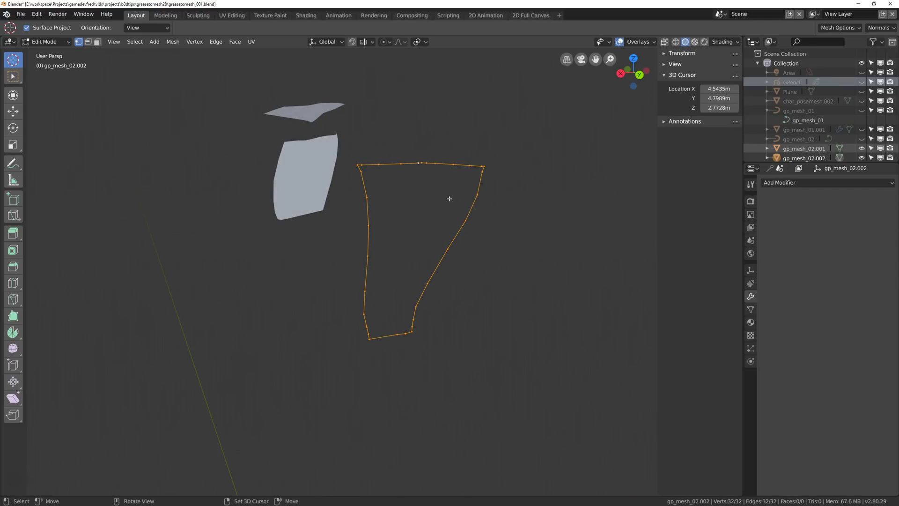
Fill the back outline with a face and split it up using Triangulate Faces followed by Tris to Quads
middle_click_drag(420, 141, 364, 180)
middle_click_drag(419, 183, 458, 178)
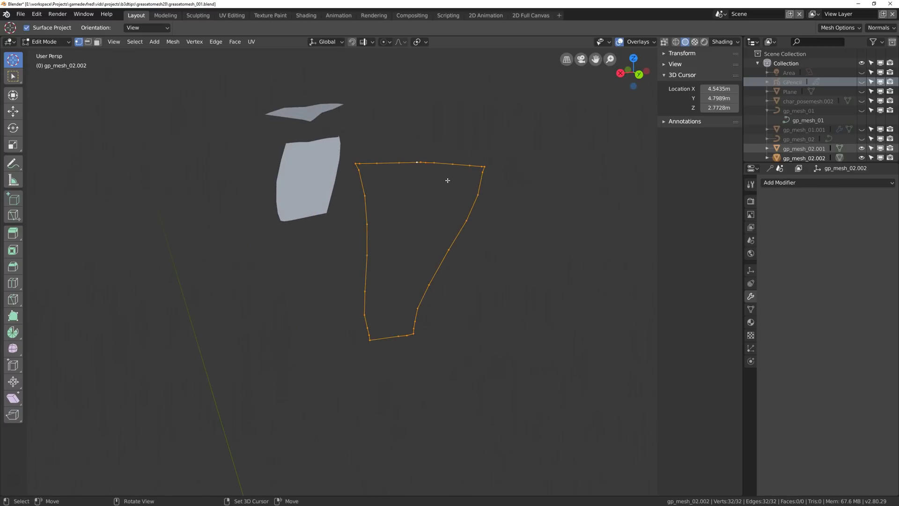
key("ctrl+f")
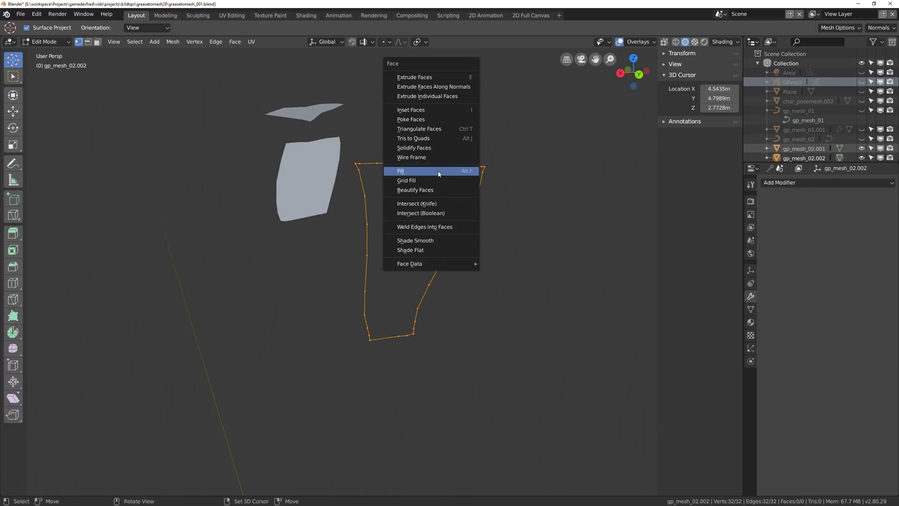
key("Escape")
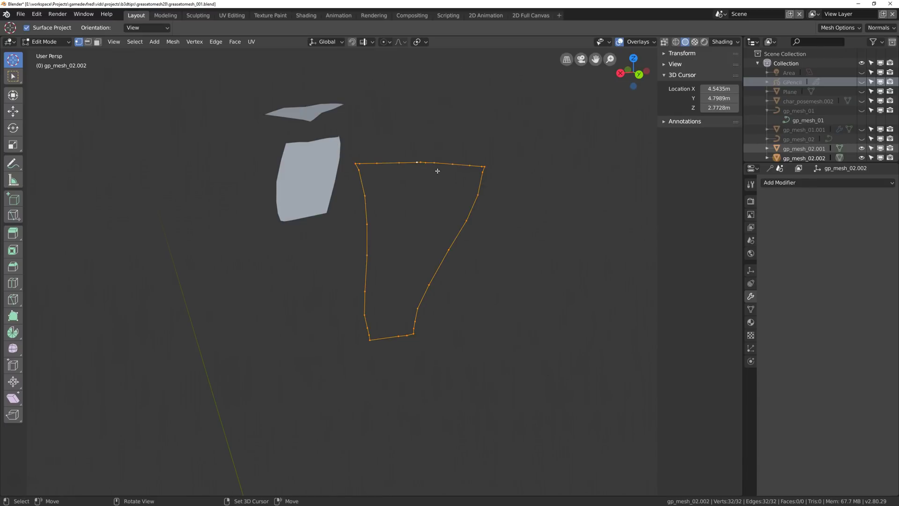
key("f")
middle_click_drag(437, 171, 413, 196)
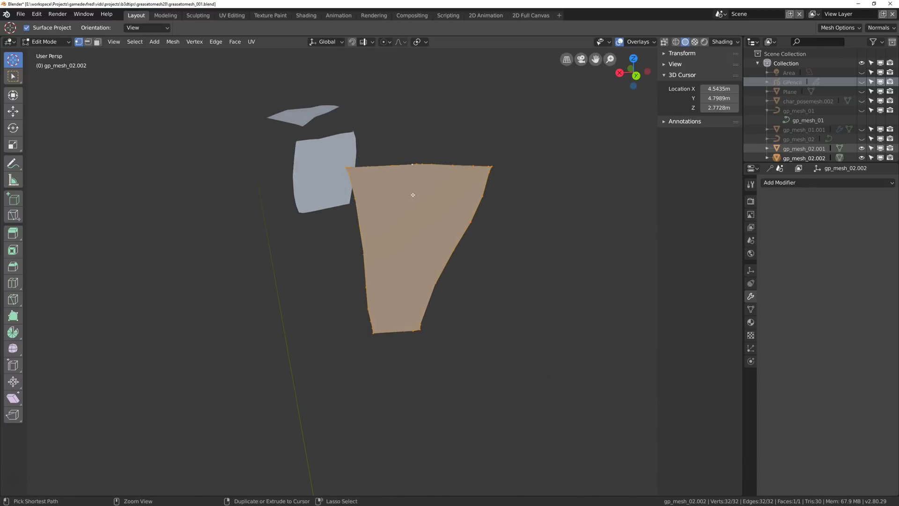
key("ctrl+f")
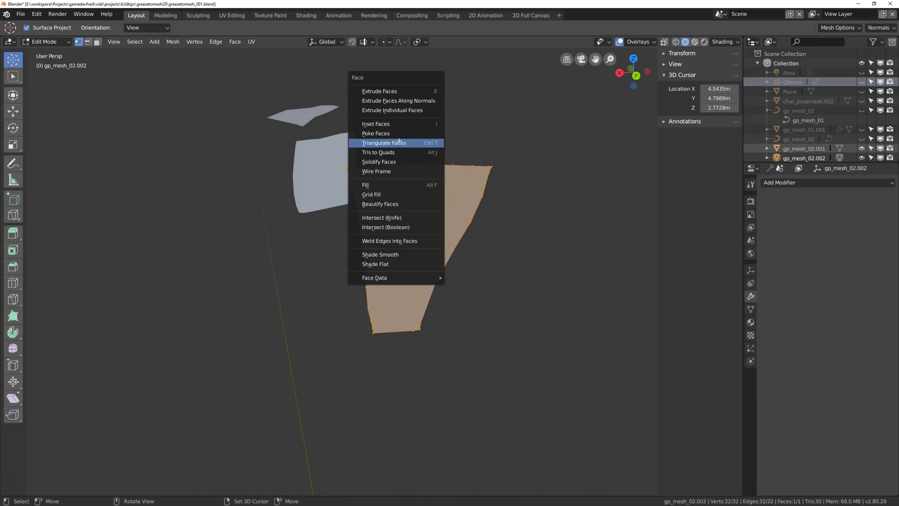
left_click(399, 142)
key("ctrl+f")
left_click(412, 186)
mouse_move(412, 185)
middle_mouse_down()
mouse_move(411, 195)
mouse_move(496, 200)
mouse_move(541, 225)
mouse_move(459, 216)
mouse_move(534, 199)
mouse_move(498, 228)
middle_mouse_up()
Triangulate all faces of the other panels' object, convert them with Tris to Quads, and return to Object Mode
key("ctrl+Tab")
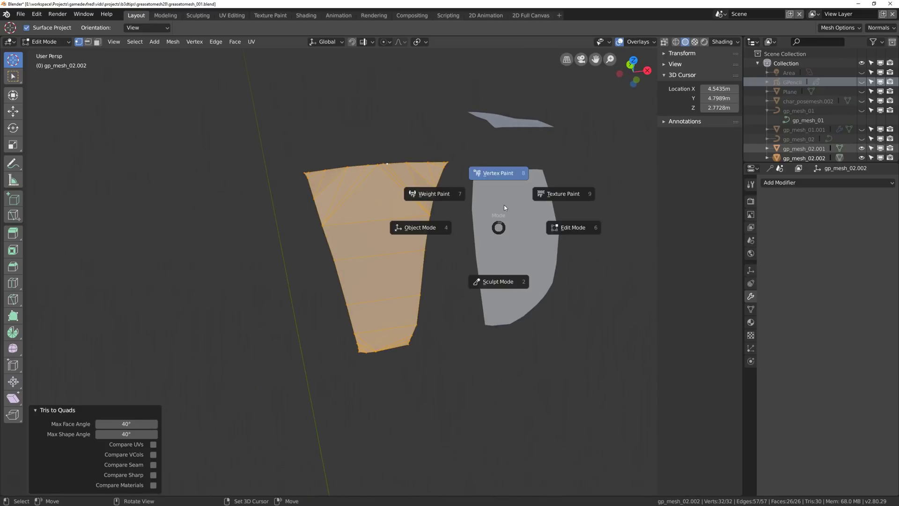
left_click(420, 227)
left_click(530, 214)
key("Tab")
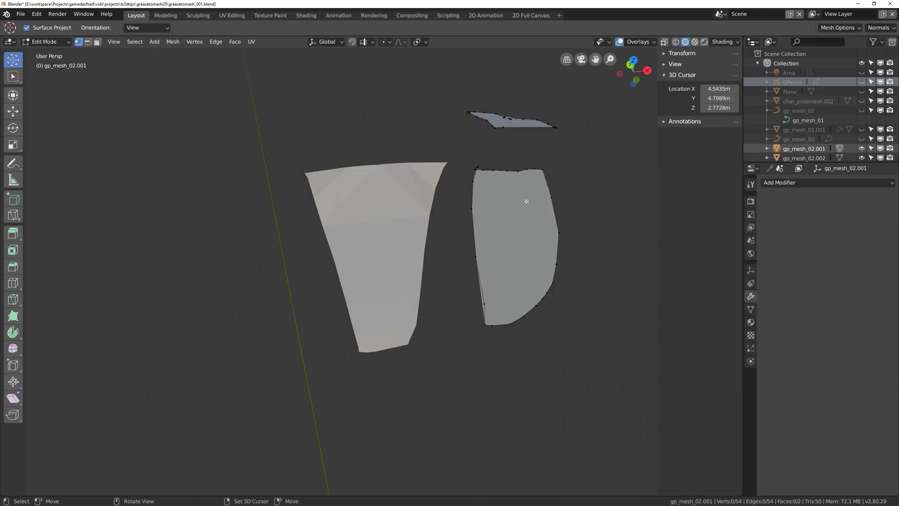
key("a")
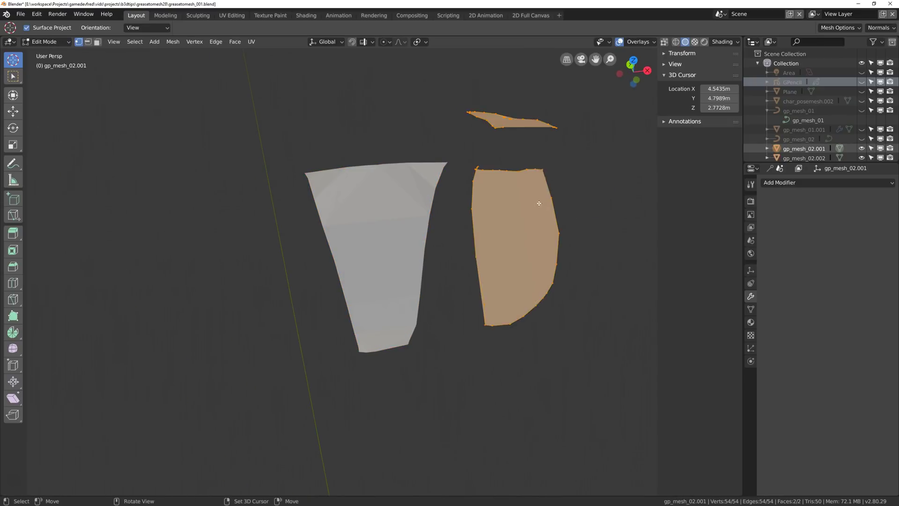
key("ctrl+f")
left_click(512, 223)
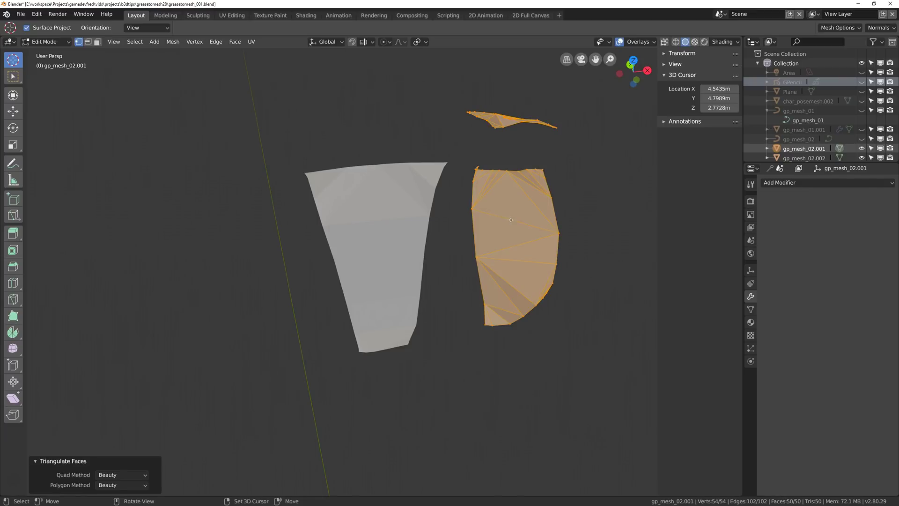
key("ctrl+f")
left_click(510, 229)
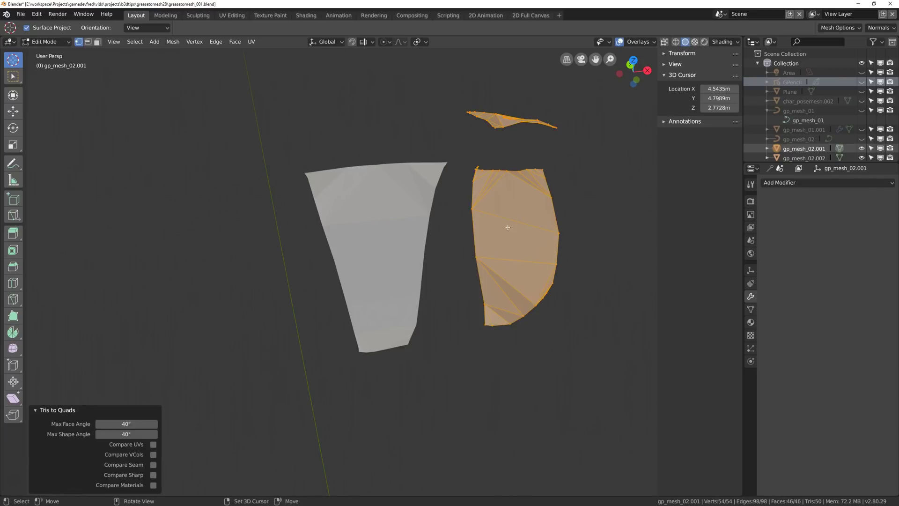
middle_click_drag(513, 228, 553, 216)
key("ctrl+Tab")
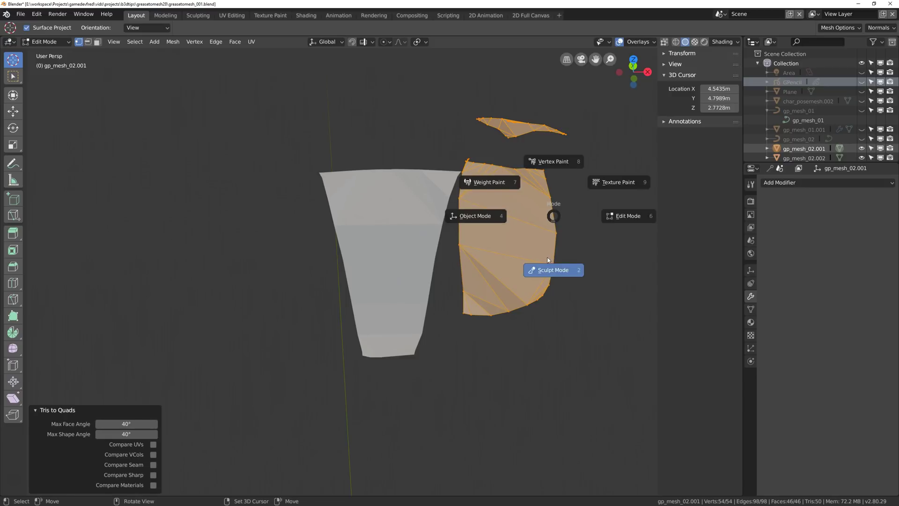
left_click(526, 221)
Try joining the unmirrored panels with the back panel, and undo the join
left_click(406, 231, "shift")
middle_click_drag(406, 231, 524, 236)
key("ctrl+j")
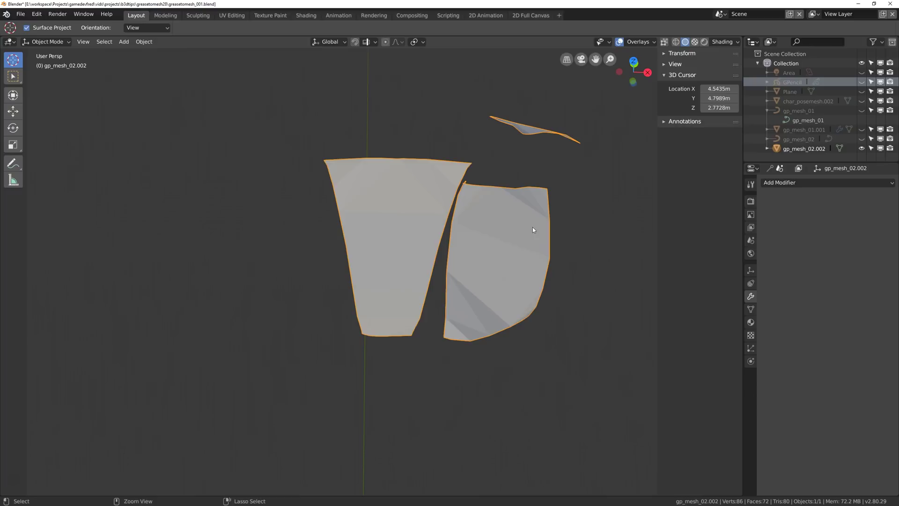
left_click(797, 183)
middle_click_drag(434, 145, 429, 132)
middle_click_drag(512, 171, 529, 186)
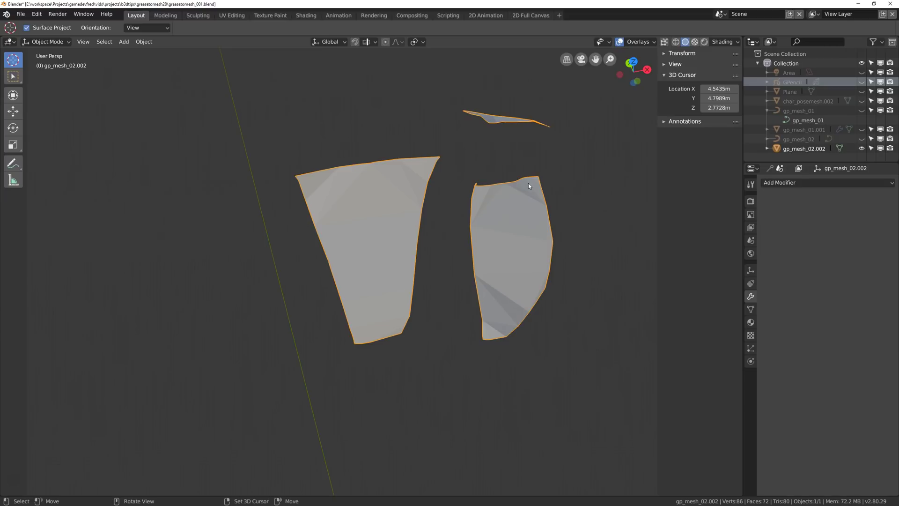
key("ctrl+z")
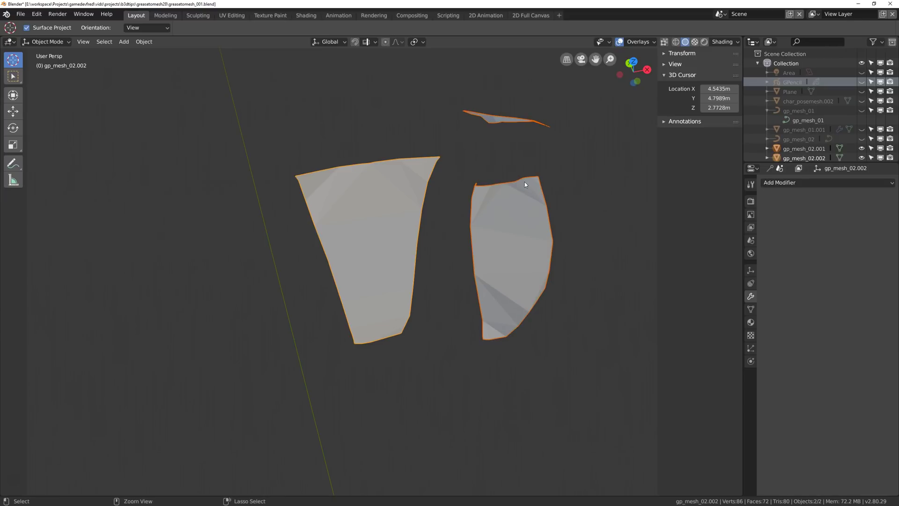
Select only the unmirrored panels' object, add a Mirror modifier on the X axis and apply it
middle_click_drag(524, 200, 522, 199)
left_click(523, 198)
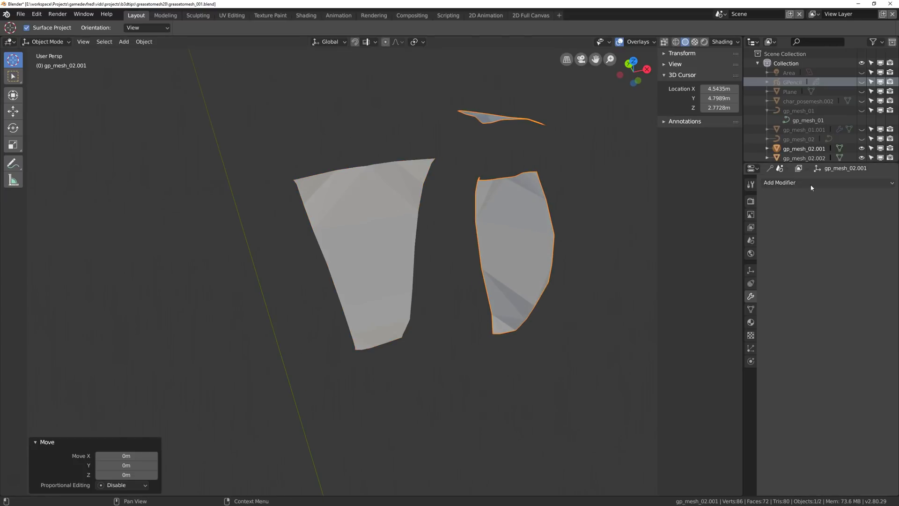
left_click(827, 182)
left_click(658, 281)
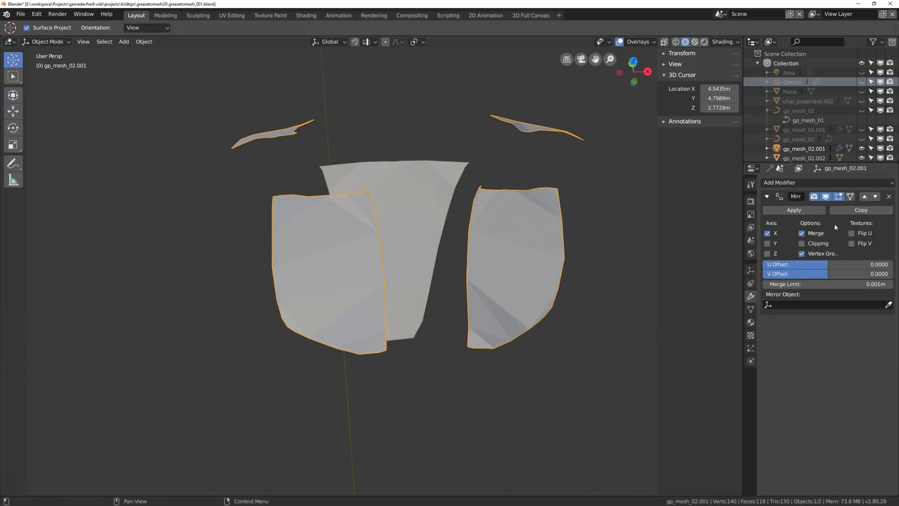
left_click(794, 210)
Join the mirrored panels with the back panel into one object and shade it smooth
left_click(427, 169, "shift")
key("ctrl+j")
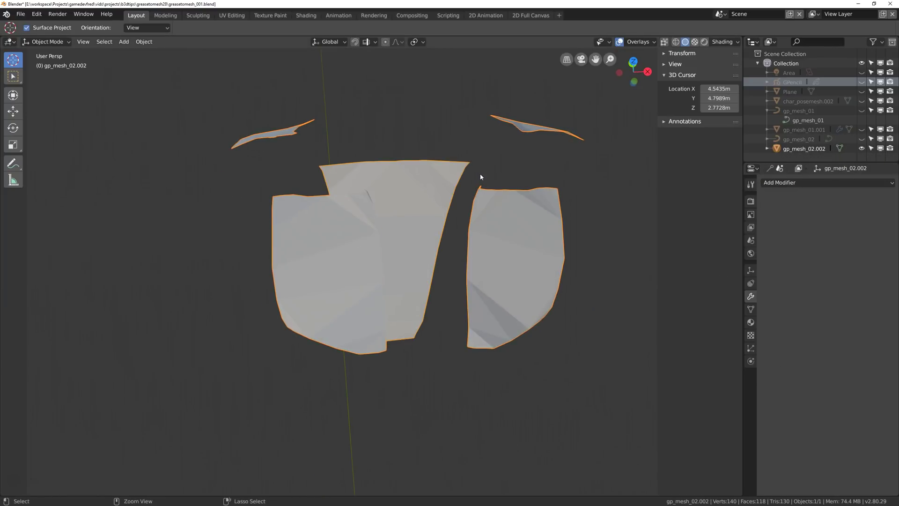
mouse_move(481, 177)
middle_mouse_down()
mouse_move(511, 172)
mouse_move(484, 161)
middle_mouse_up()
key("w")
left_click(432, 163)
Add a Solidify modifier to the joined panels with a thickness of -0.06 m
left_click(788, 183)
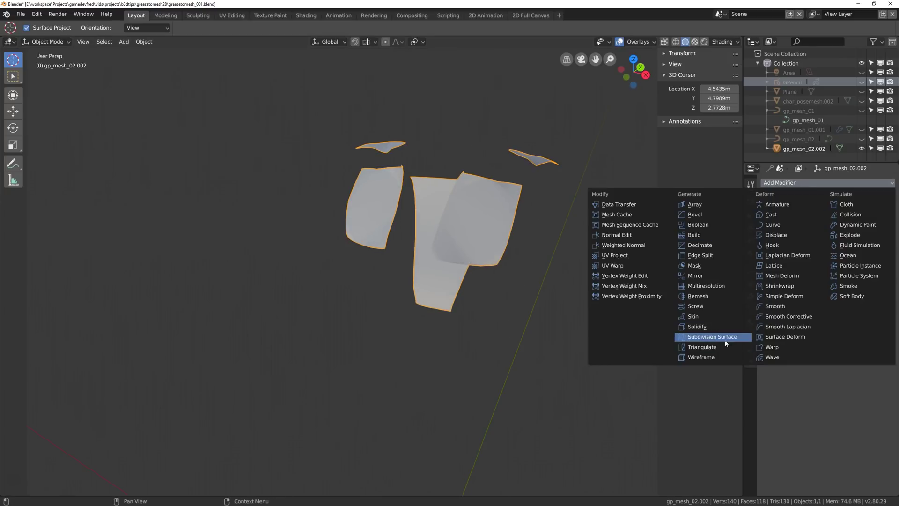
left_click(719, 328)
middle_click_drag(468, 220, 417, 206)
mouse_move(789, 223)
left_mouse_down()
mouse_move(810, 223)
mouse_move(780, 223)
mouse_move(789, 223)
left_mouse_up()
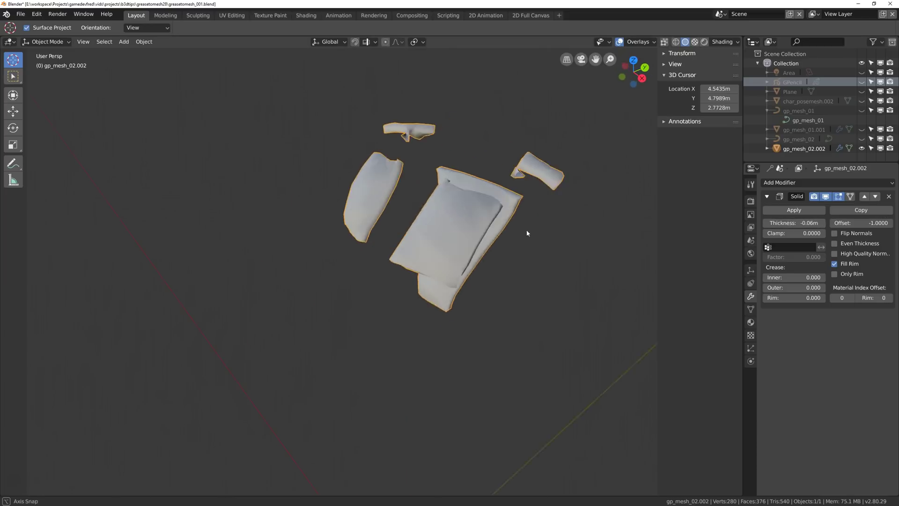
left_click(796, 182)
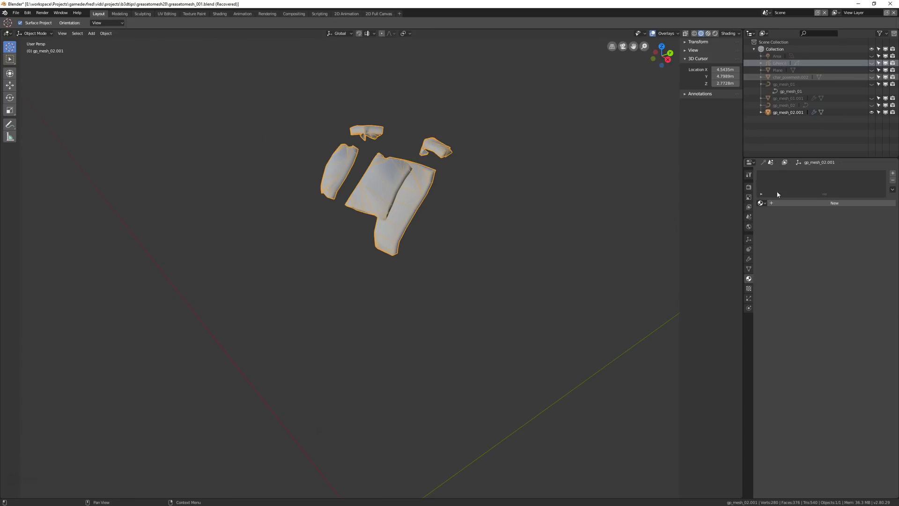
Assign the existing Material.009 to the joined panels and switch the viewport to rendered shading
left_click(761, 202)
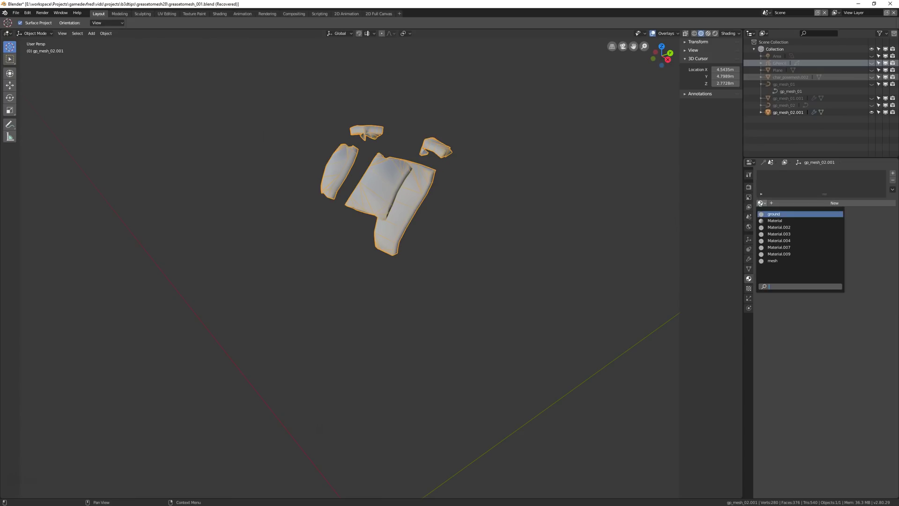
left_click(785, 253)
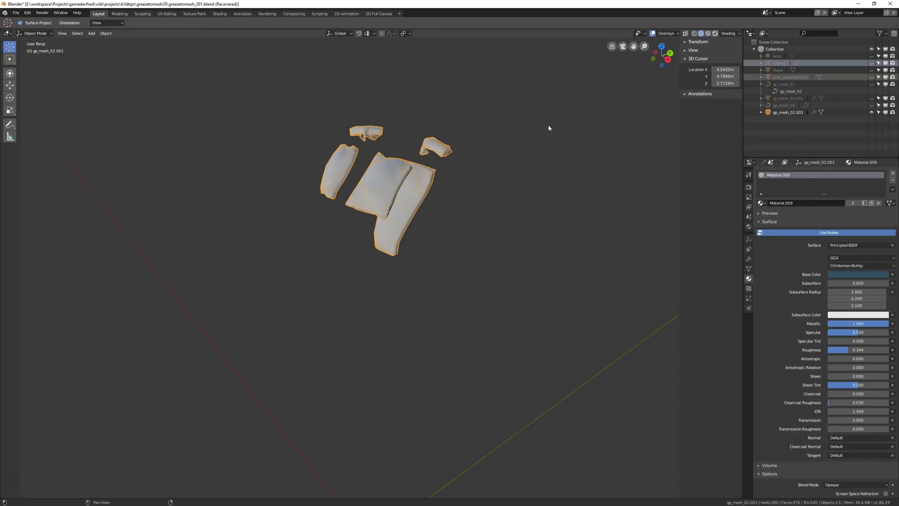
key("shift+z")
middle_click_drag(492, 158, 506, 147)
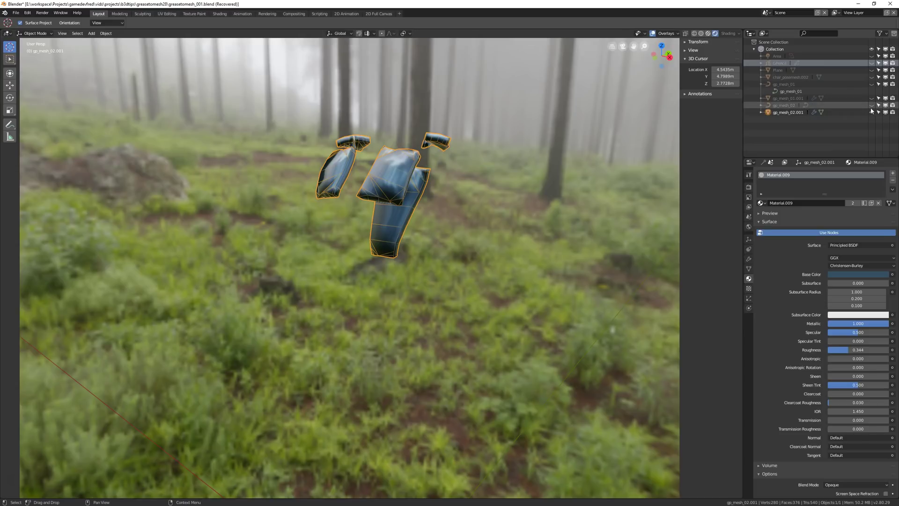
Unhide the character mesh char_posemesh.002 and turn off the Wireframe overlay in the viewport
left_click(872, 77)
middle_click_drag(586, 115, 518, 125)
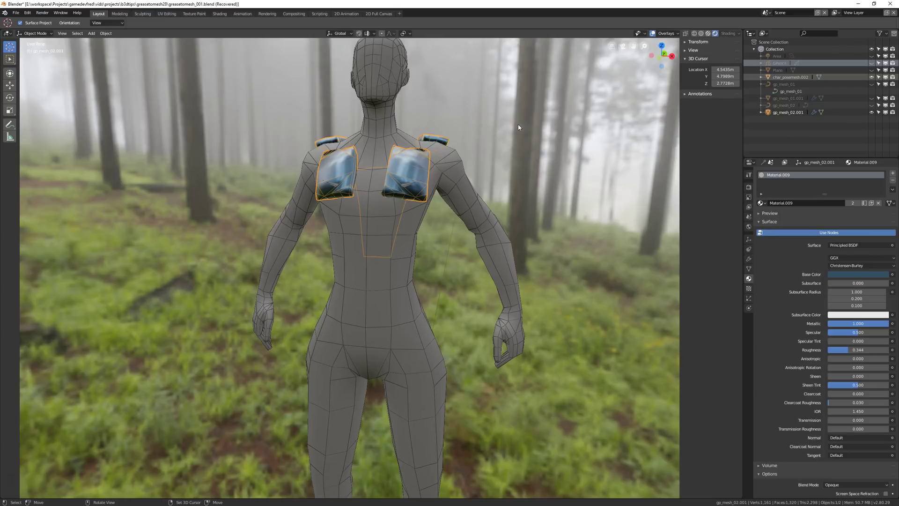
left_click(658, 35)
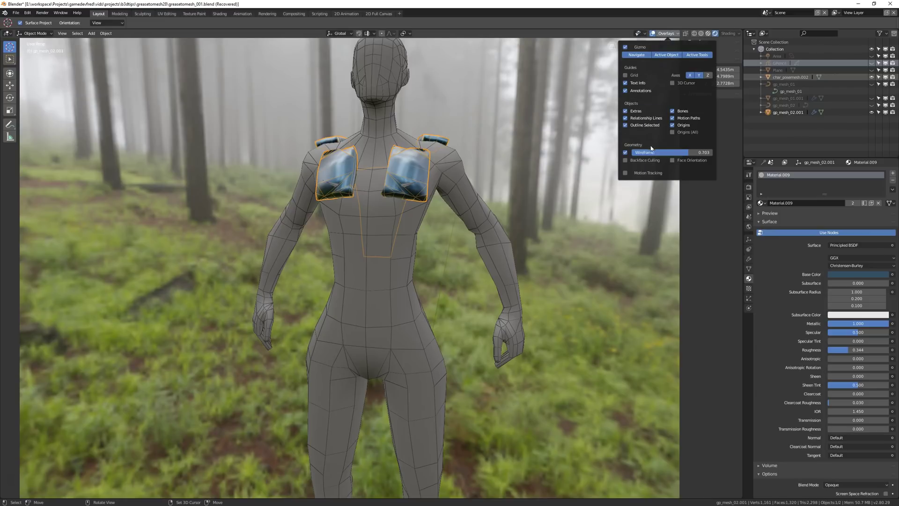
left_click(626, 152)
scroll(502, 144, "down", 5)
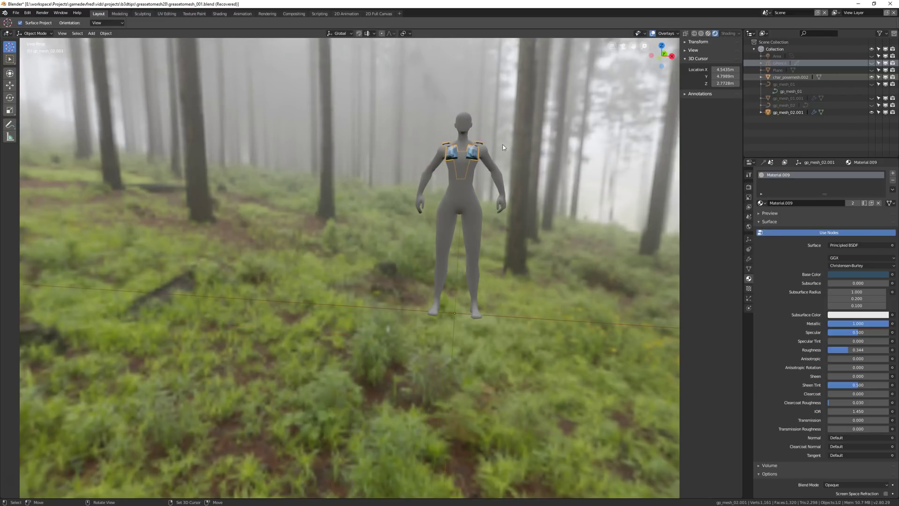
Unhide the Area light and the Plane, then clear the selection
left_click(872, 56)
left_click(872, 69)
left_click(552, 125)
key("alt+a")
middle_click_drag(483, 111, 450, 169)
scroll(451, 169, "up", 2)
Open the armor panels' mesh gp_mesh_02.001 in Edit Mode and select all linked geometry of the back panel
left_click(504, 182)
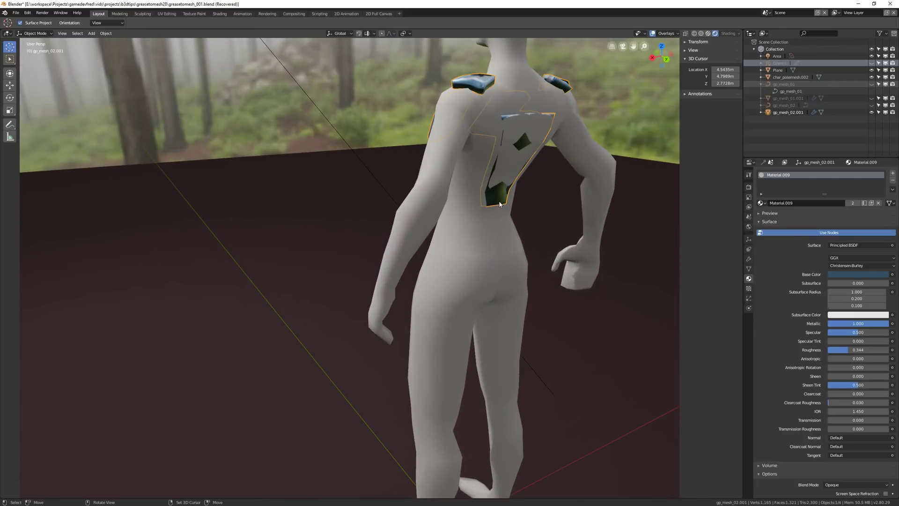
scroll(503, 182, "up", 3)
key("ctrl+Tab")
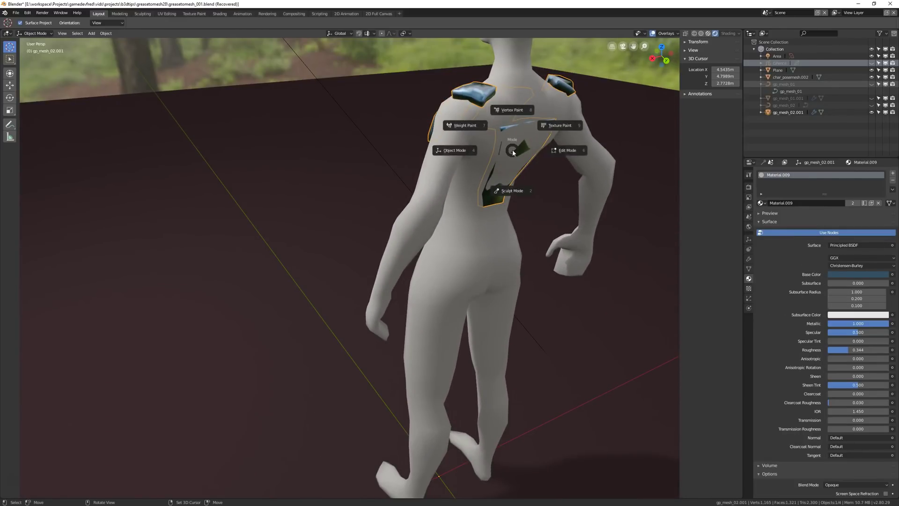
left_click(551, 153)
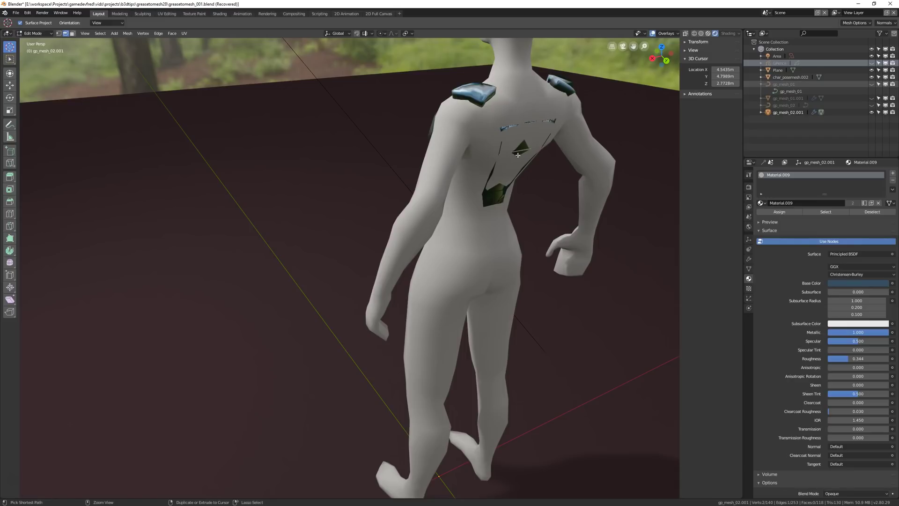
key("ctrl+l")
Try the Fill operation on the selected back panel faces and undo it
key("ctrl+f")
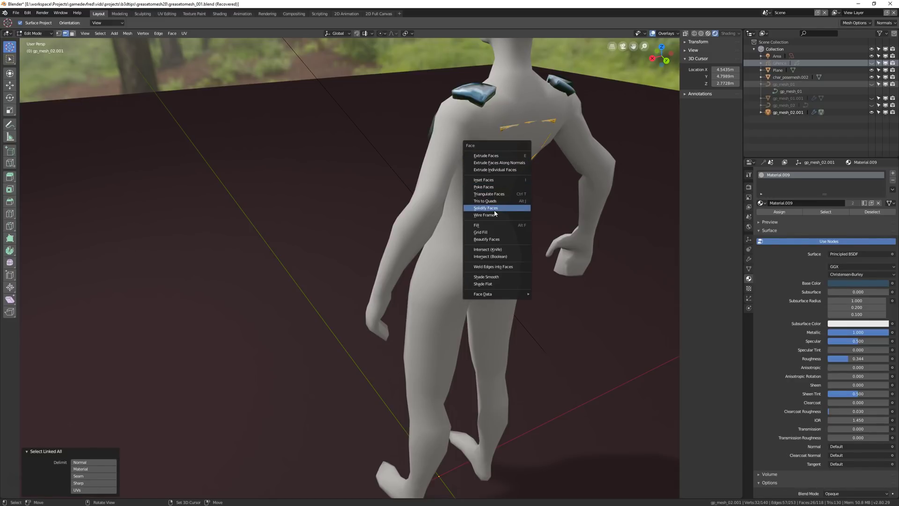
left_click(482, 225)
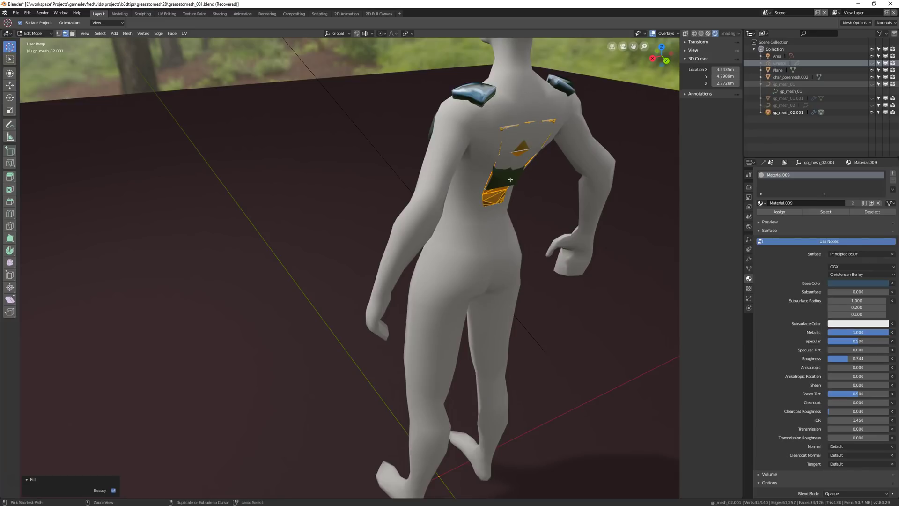
key("ctrl+z")
key("ctrl+f")
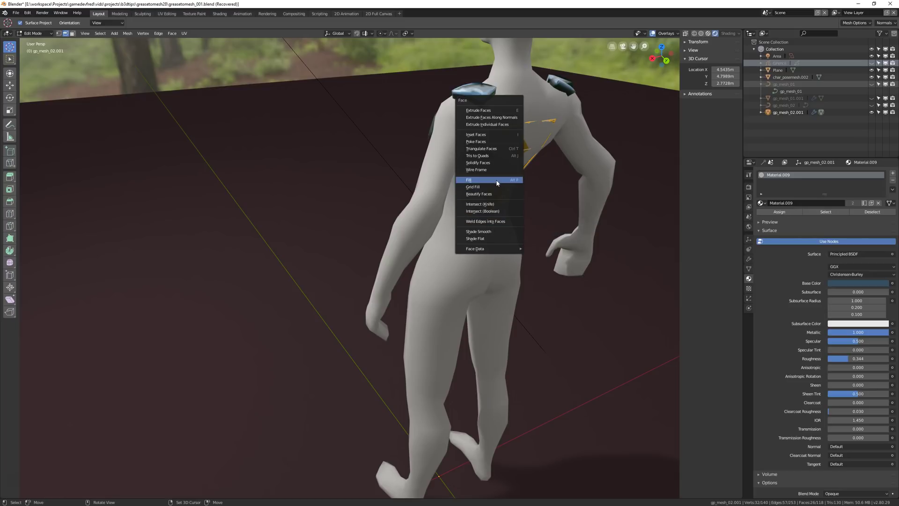
key("Escape")
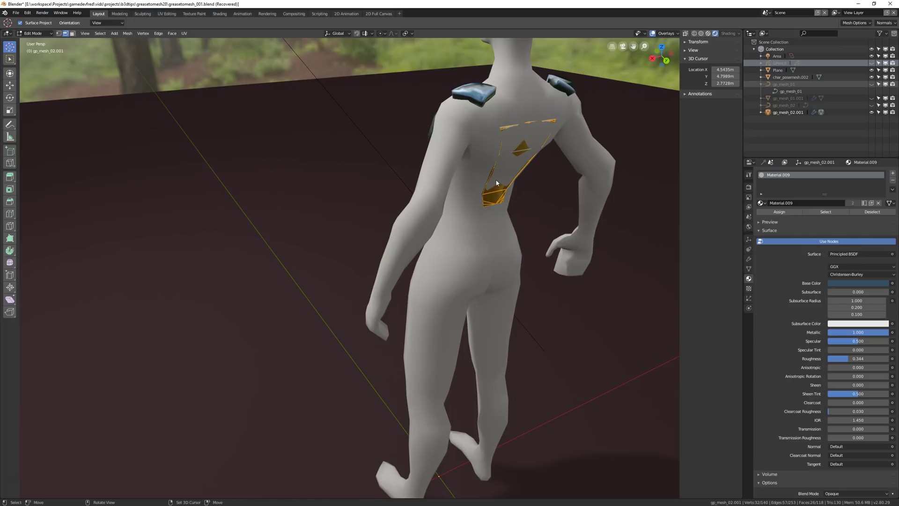
key("w")
key("Escape")
key("ctrl+f")
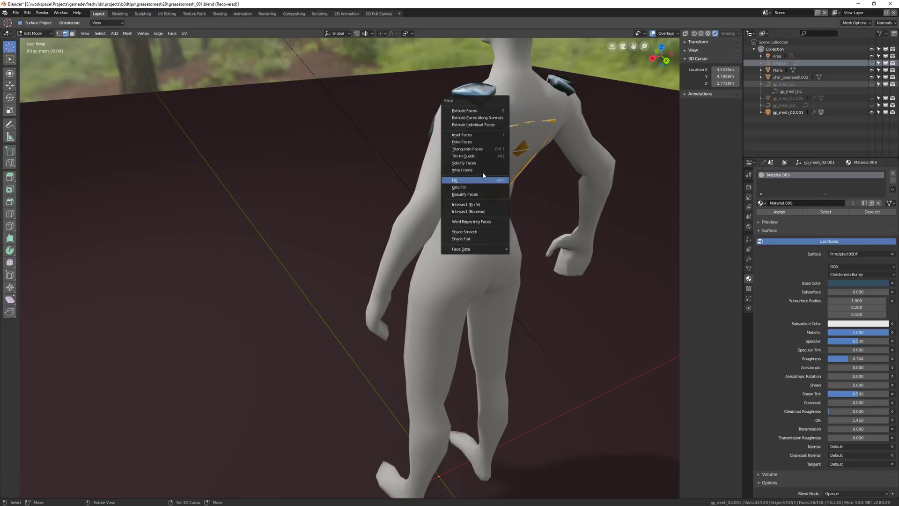
left_click(481, 171)
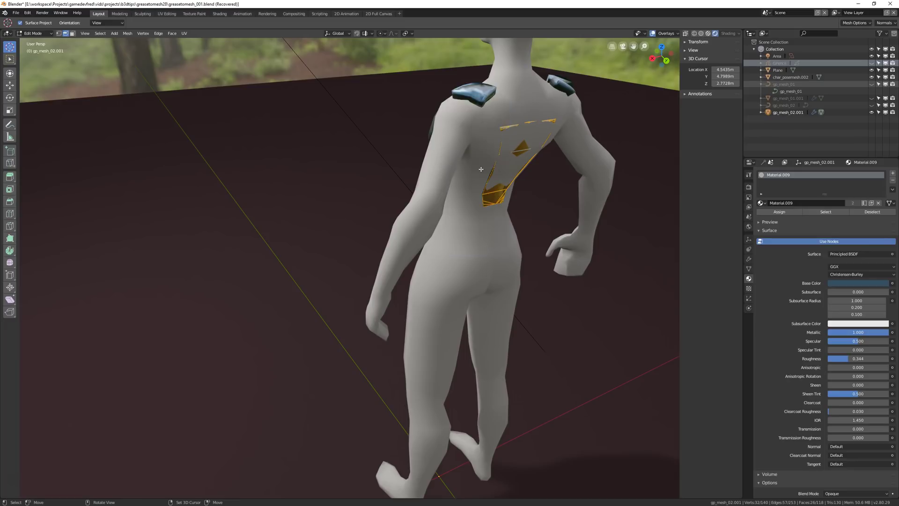
middle_click_drag(469, 211, 519, 153)
key("ctrl+Tab")
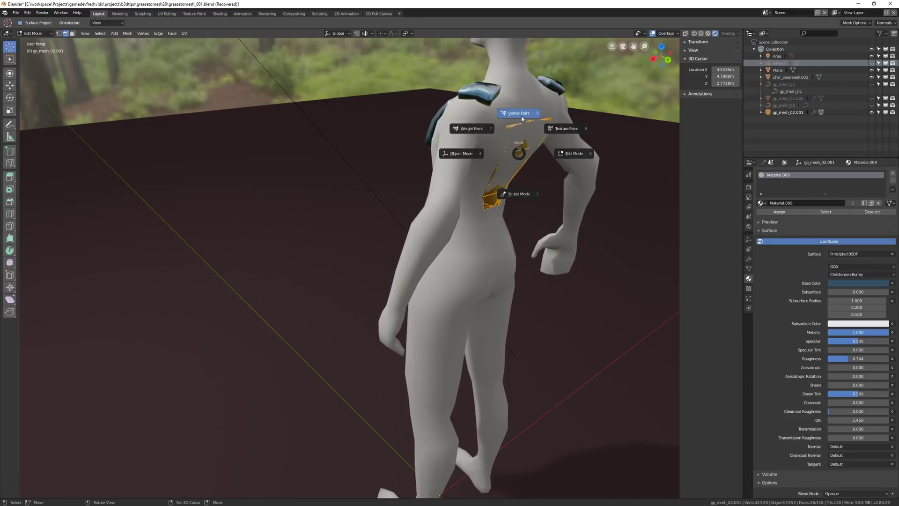
left_click(510, 158)
mouse_move(510, 159)
middle_mouse_down()
mouse_move(520, 155)
mouse_move(497, 149)
middle_mouse_up()
key("ctrl+Tab")
left_click(574, 130)
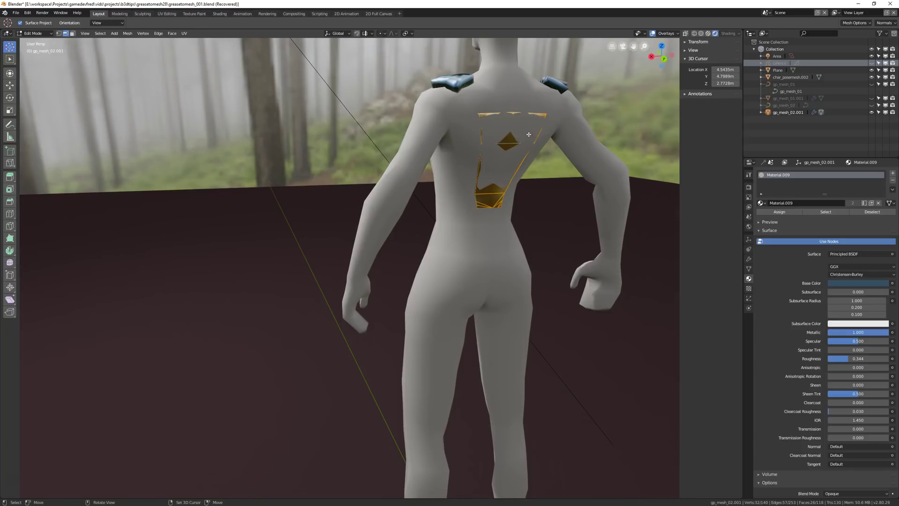
Separate the selected back panel into its own object and return to Object Mode
key("p")
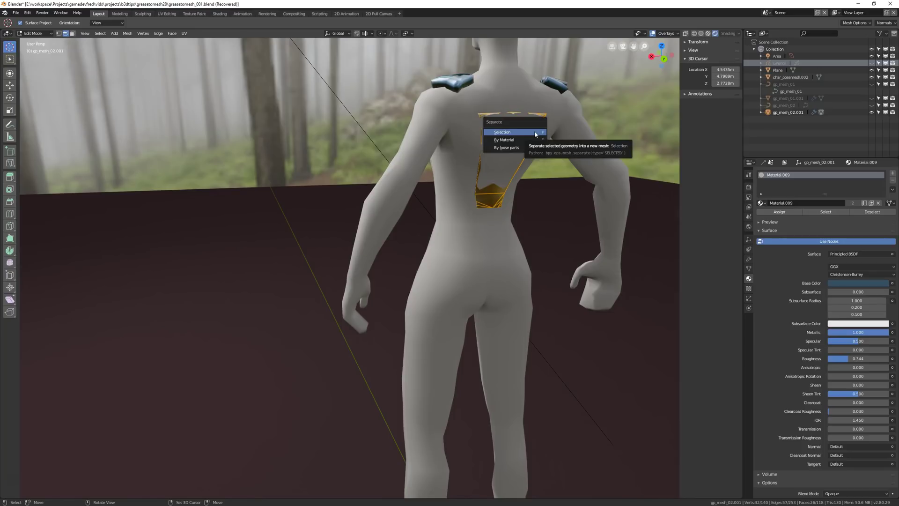
left_click(535, 134)
key("ctrl+Tab")
left_click(485, 132)
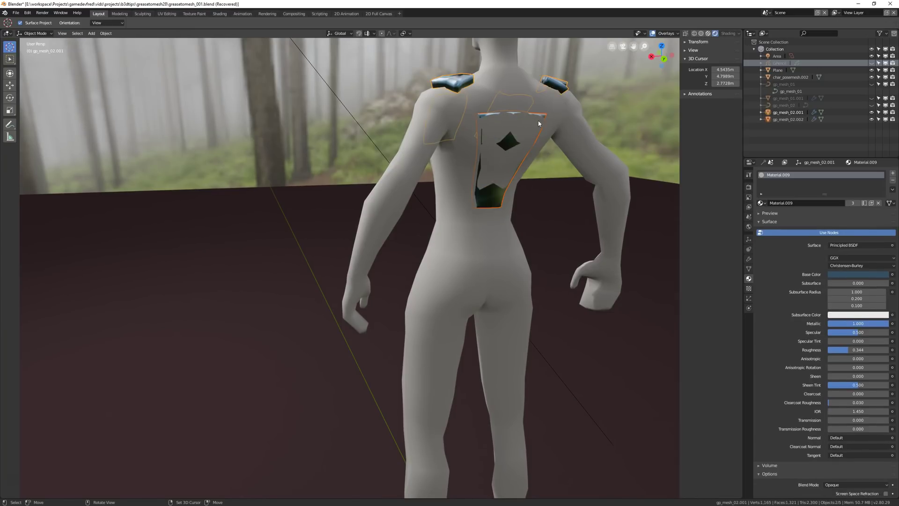
Select only the separated back panel and adjust its Solidify thickness so it sits outside the character's back
left_click(546, 114)
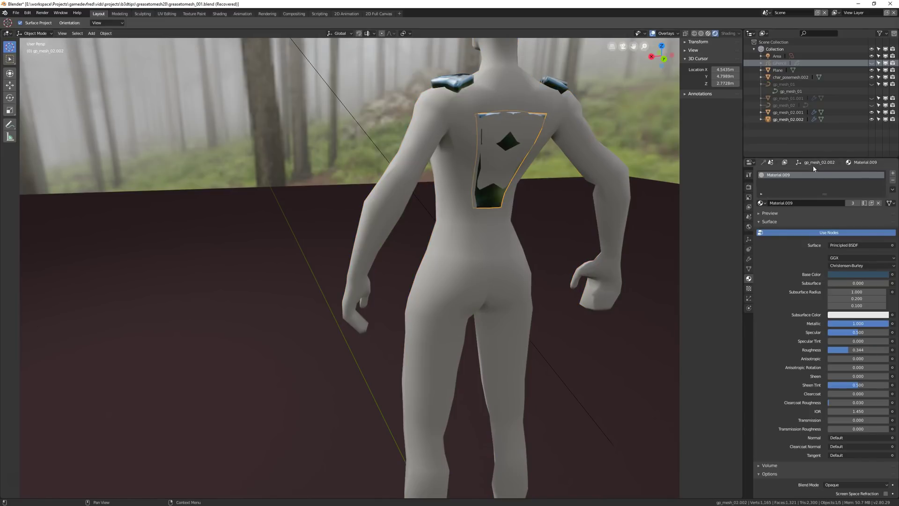
left_click(749, 258)
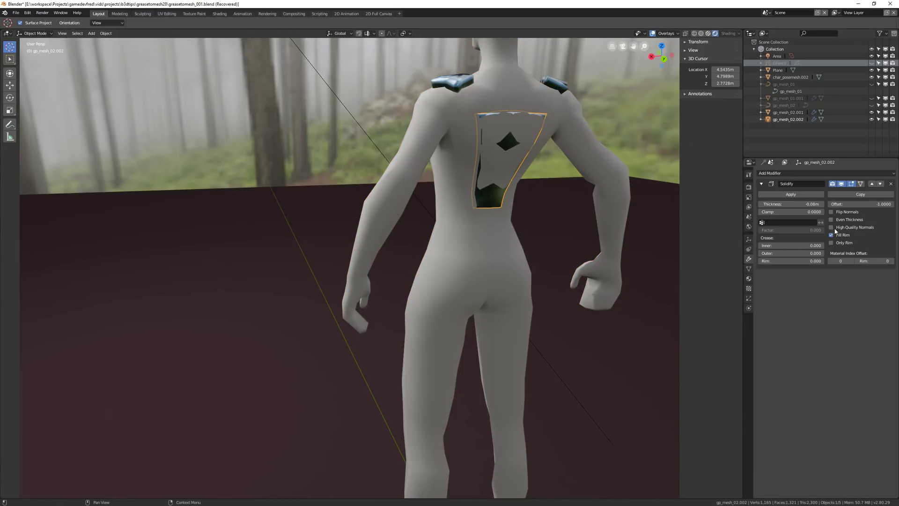
mouse_move(791, 203)
left_mouse_down()
mouse_move(815, 203)
mouse_move(792, 204)
left_mouse_up()
Select the chest and shoulder panels' object and set its Solidify thickness to -0.09 m
middle_click_drag(473, 141, 521, 167)
left_click(522, 167)
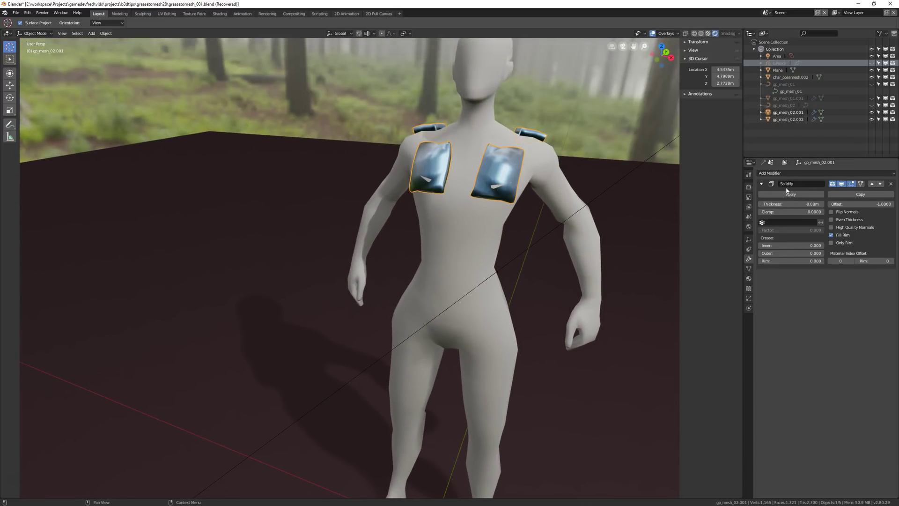
mouse_move(784, 204)
left_mouse_down()
mouse_move(795, 204)
mouse_move(782, 204)
left_mouse_up()
middle_click_drag(569, 181, 523, 178)
scroll(523, 178, "down", 3)
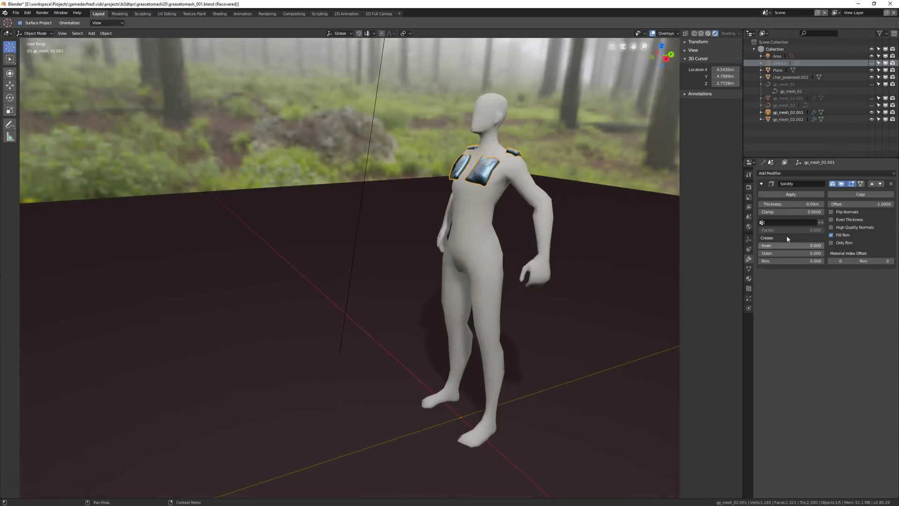
Set the roughness of Material.009 to 0.639
left_click(749, 278)
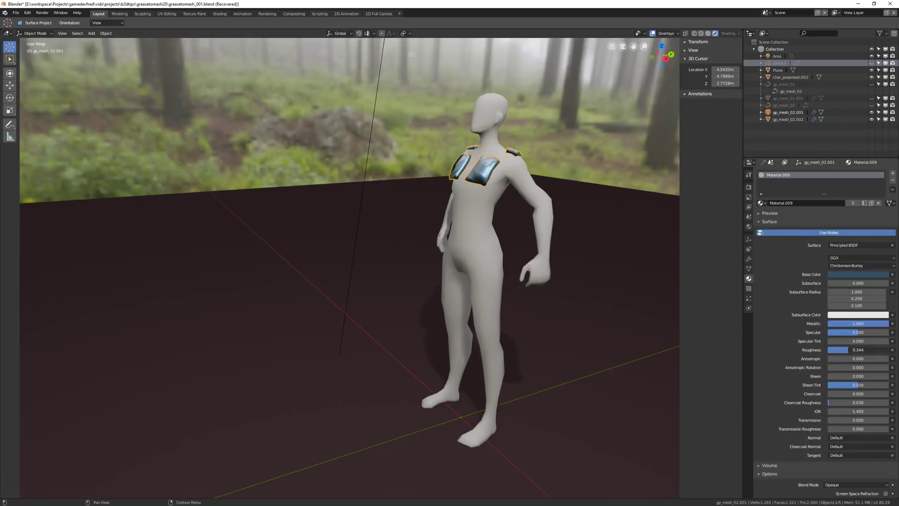
middle_click_drag(501, 170, 560, 133)
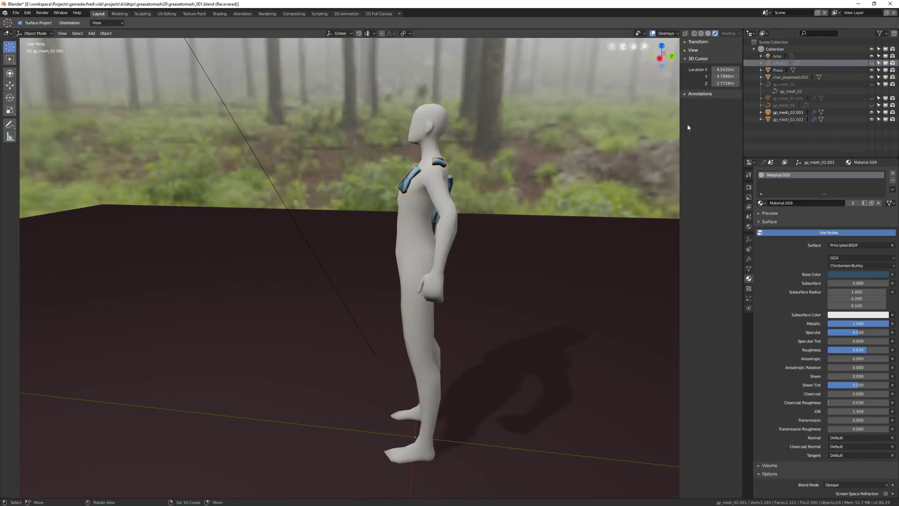
middle_click_drag(675, 128, 669, 133)
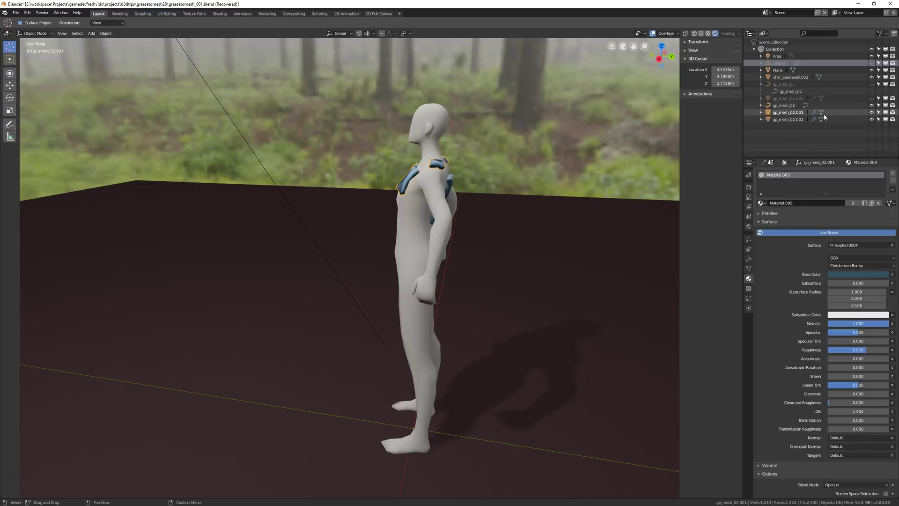
Unhide the tube armor mesh gp_mesh_01.001 and select it together with the chest and shoulder panels
left_click(871, 98)
left_click(872, 98)
middle_click_drag(356, 234, 429, 238)
scroll(429, 238, "up", 3)
left_click(429, 239, "shift")
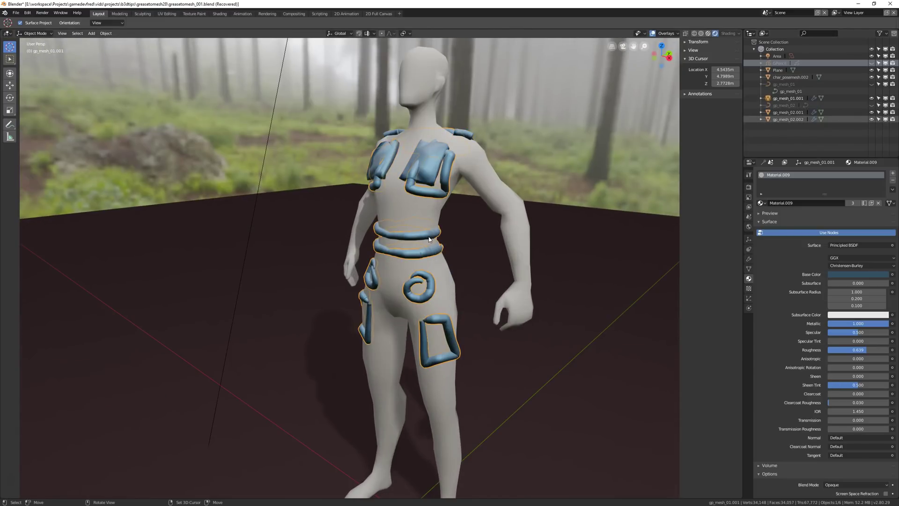
left_click(431, 161, "shift")
middle_click_drag(430, 161, 544, 139)
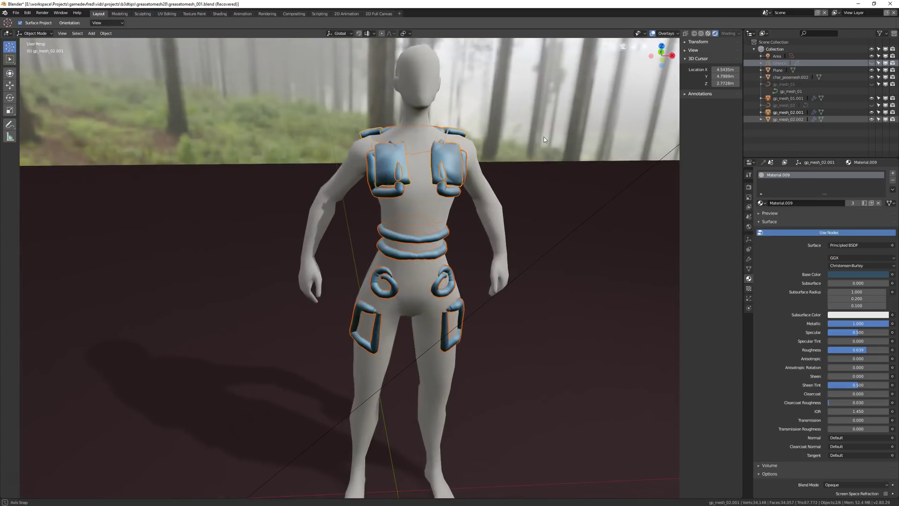
Start a Wavefront OBJ export and name the file temp.obj
left_click(18, 13)
mouse_move(51, 150)
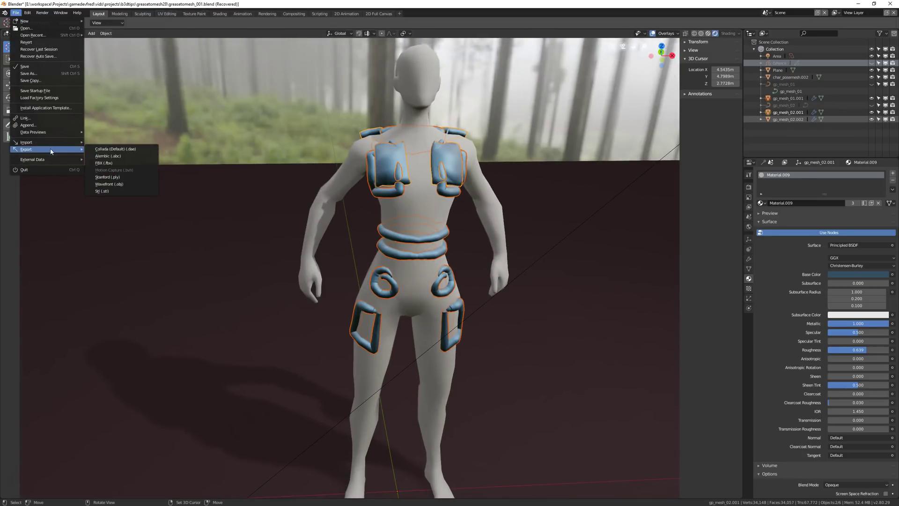
left_click(120, 184)
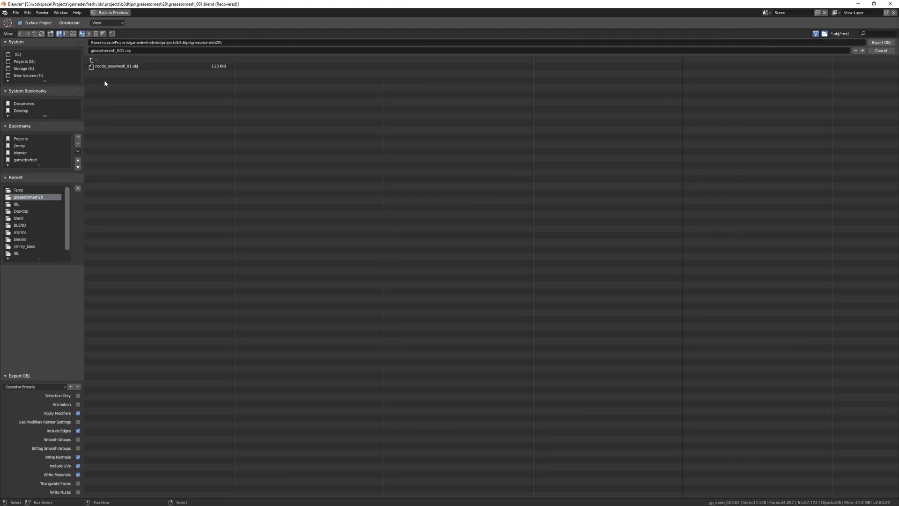
left_click(120, 50)
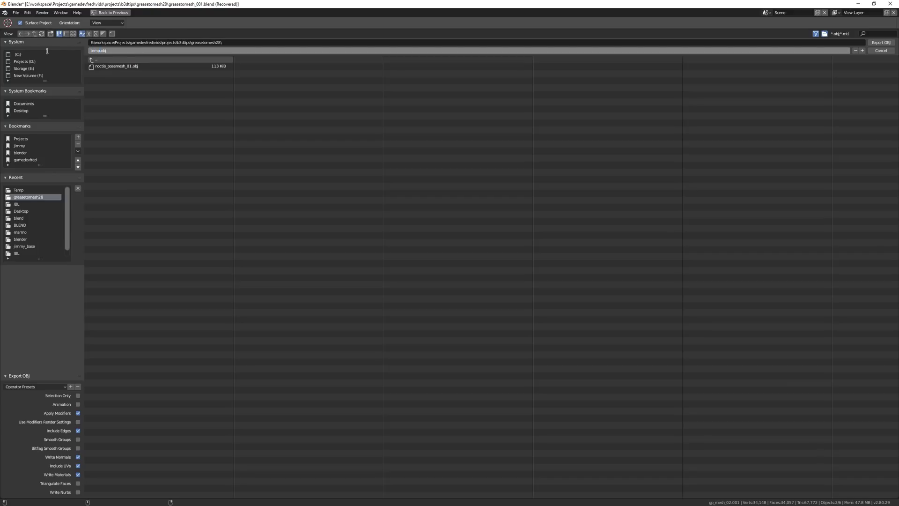
key("Return")
Enable Selection Only, disable Write Materials and export the OBJ file
scroll(75, 417, "down", 4)
scroll(78, 444, "up", 3)
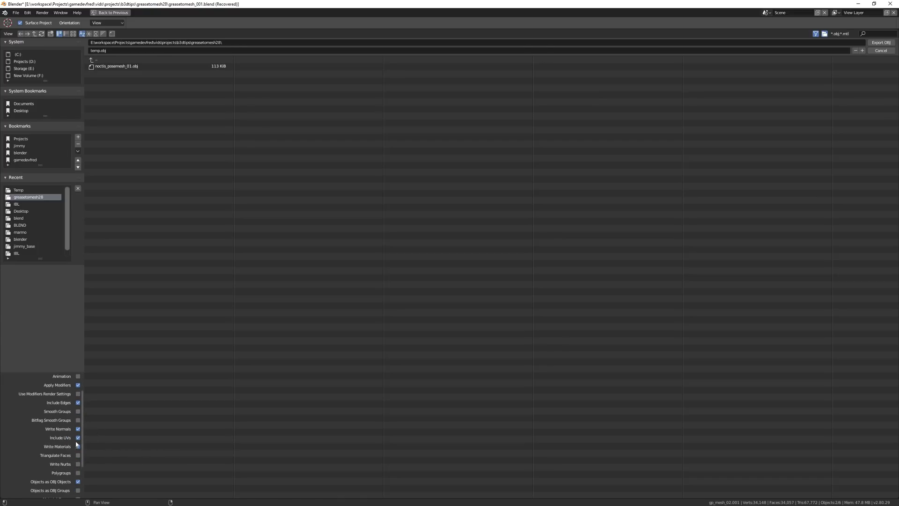
scroll(28, 453, "up", 1)
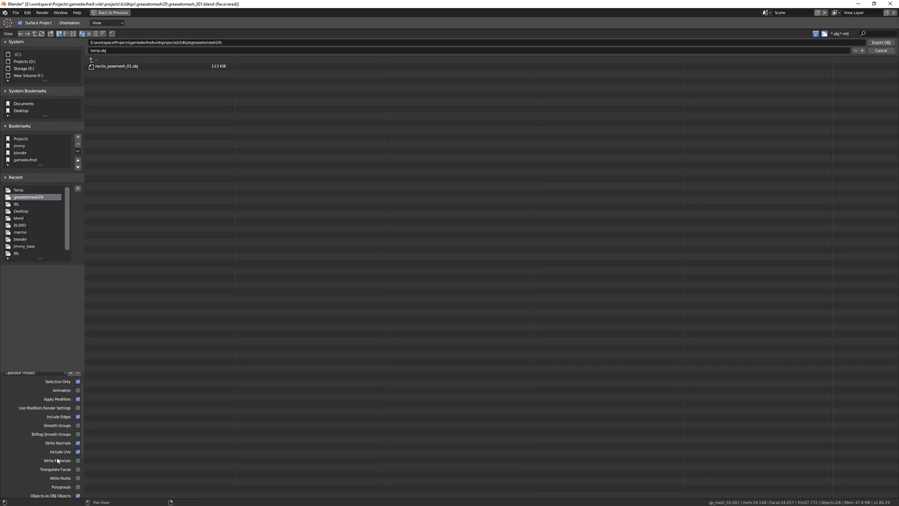
scroll(69, 460, "up", 1)
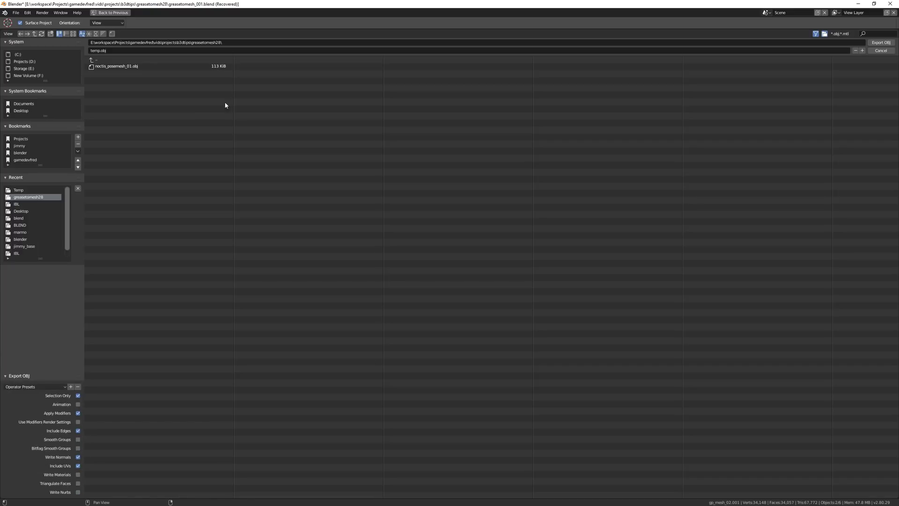
left_click(883, 42)
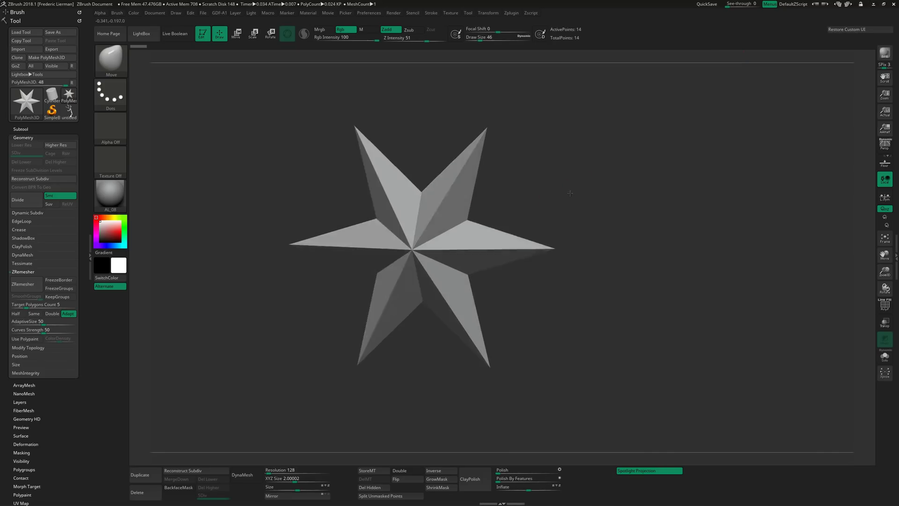
Import the exported temp OBJ file from its project folder into ZBrush
left_click_drag(570, 193, 539, 189)
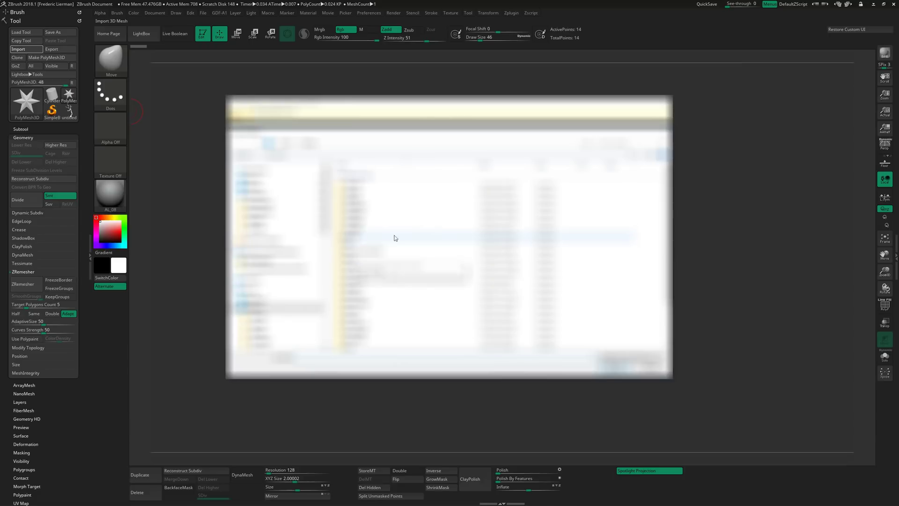
middle_click(614, 230)
mouse_move(652, 271)
left_click(688, 272)
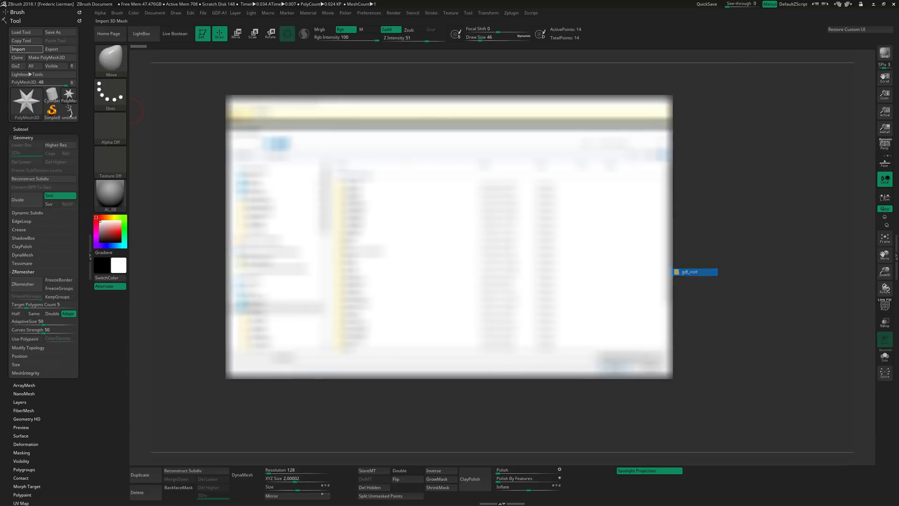
double_click(347, 255)
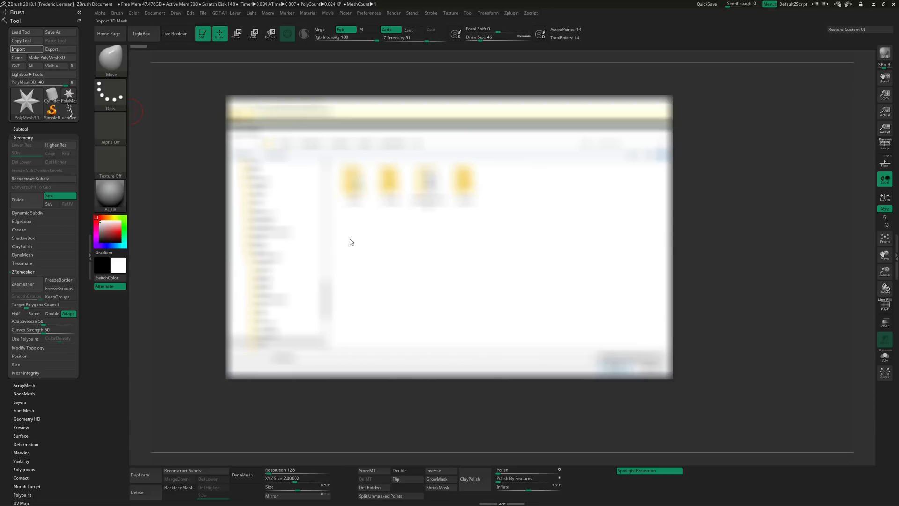
double_click(465, 183)
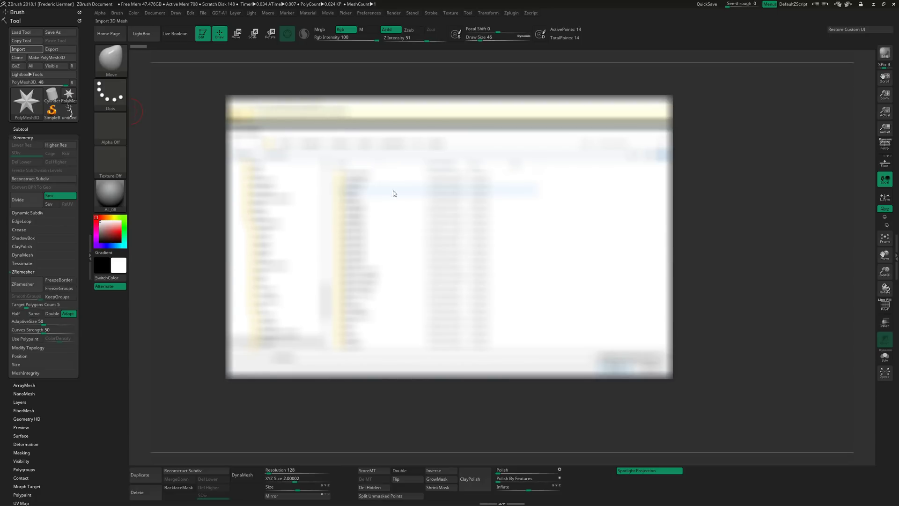
left_click(361, 193)
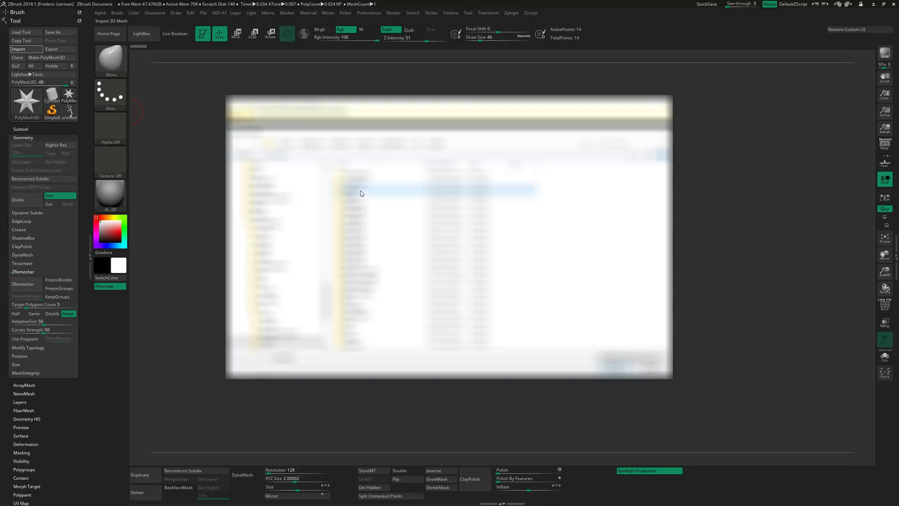
double_click(355, 195)
double_click(417, 190)
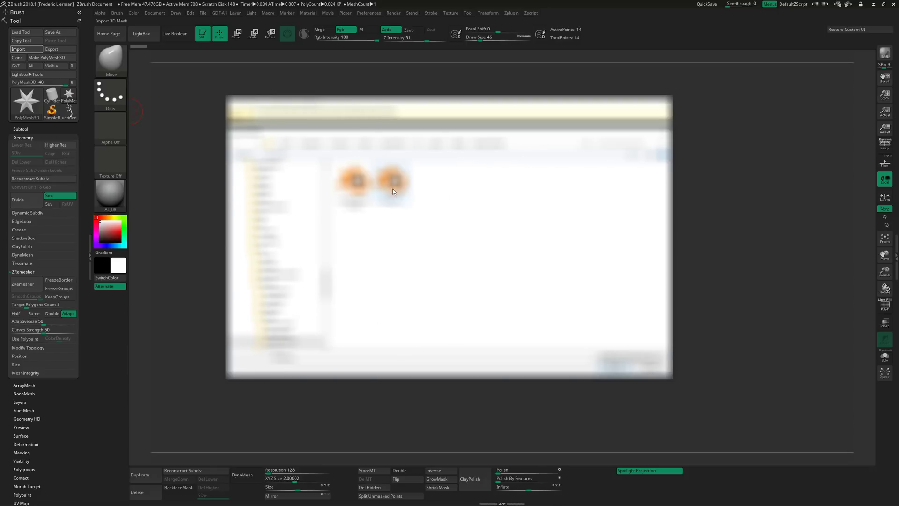
double_click(392, 187)
left_click_drag(576, 214, 531, 204)
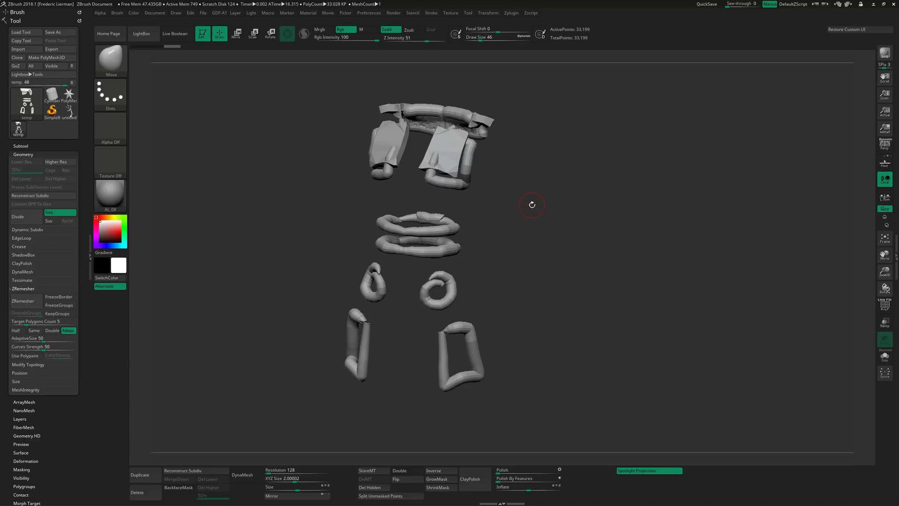
left_click_drag(519, 127, 514, 138)
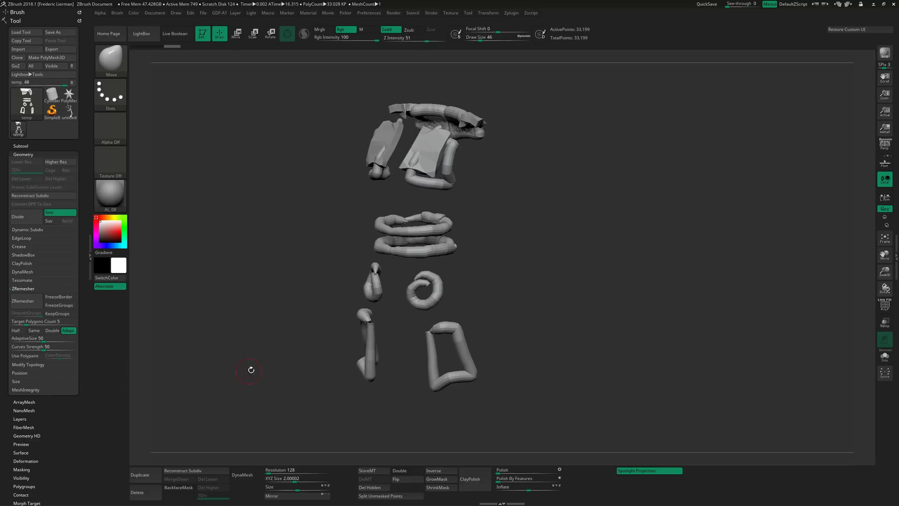
Set the DynaMesh resolution to 512, DynaMesh the imported armor and check its wireframe
left_click(295, 470)
left_click(241, 478)
mouse_move(556, 245)
left_mouse_down()
mouse_move(341, 131)
mouse_move(502, 227)
mouse_move(485, 224)
mouse_move(501, 238)
mouse_move(518, 163)
mouse_move(535, 224)
left_mouse_up()
key("shift+f")
key("shift+f")
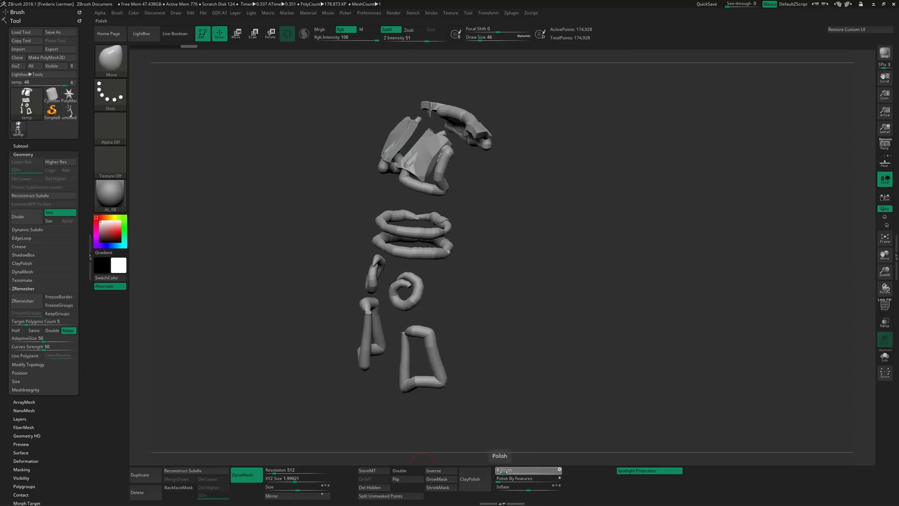
Inflate the armor mesh to thicken the tubes, apply ClayPolish and check the wireframe
left_click_drag(489, 424, 513, 445)
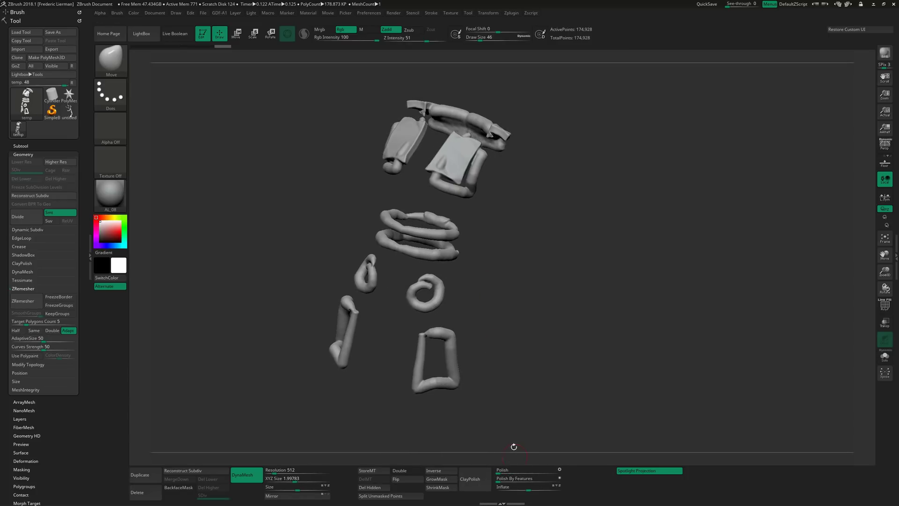
left_click_drag(522, 487, 534, 487)
left_click(476, 483)
left_click_drag(518, 324, 513, 191)
left_click_drag(506, 160, 501, 175)
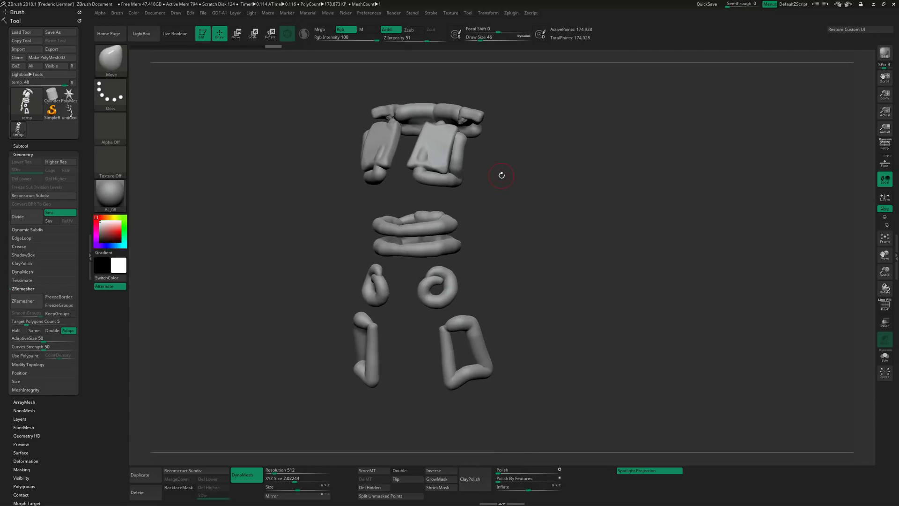
key("shift+f")
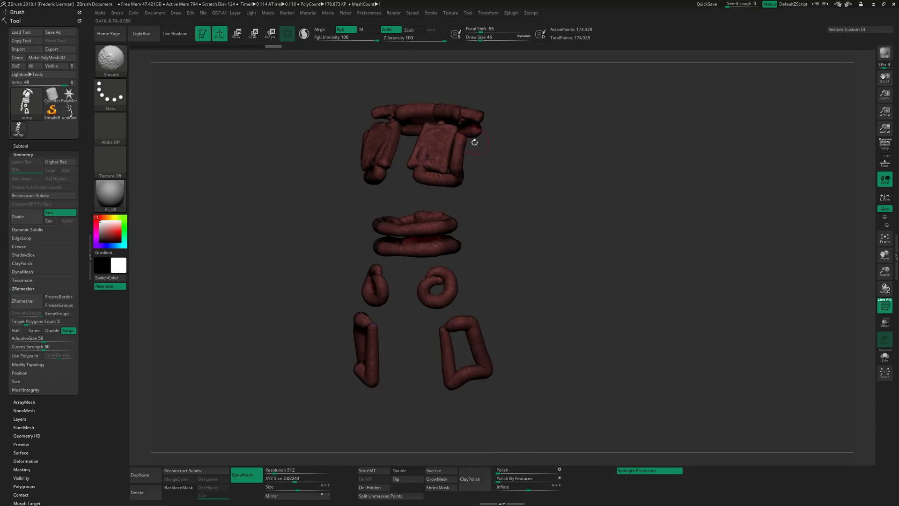
key("shift+f")
Flatten the surfaces of the chest plates with the hPolish brush at a draw size of 112
key("b")
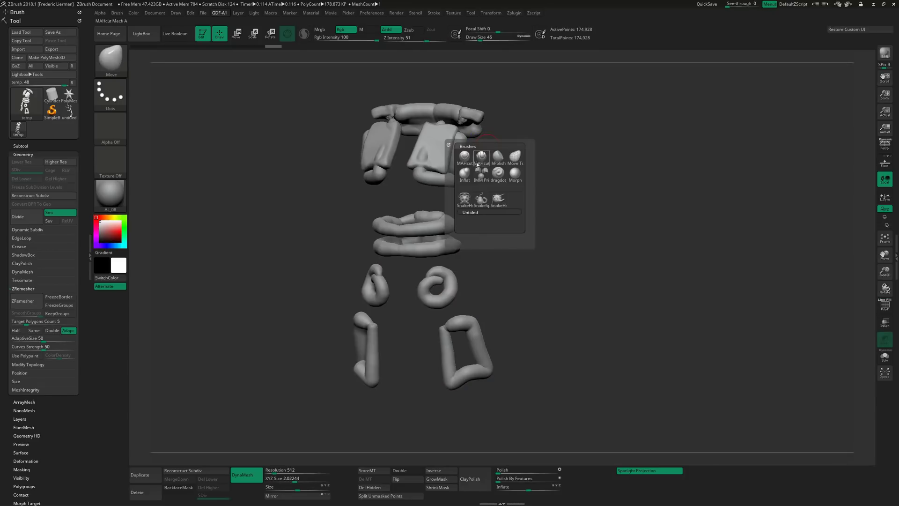
key("h")
key("p")
left_click_drag(479, 156, 514, 127)
key("s")
left_click_drag(436, 153, 444, 153)
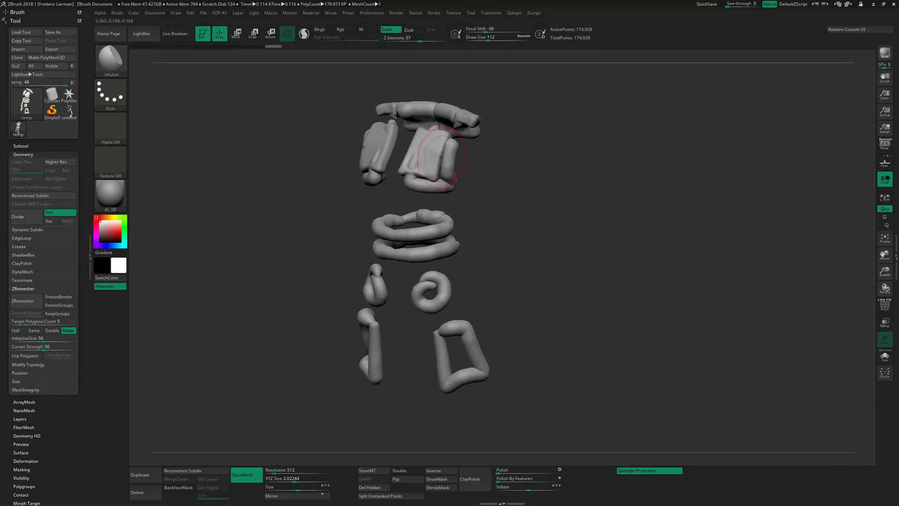
left_click_drag(498, 159, 423, 141)
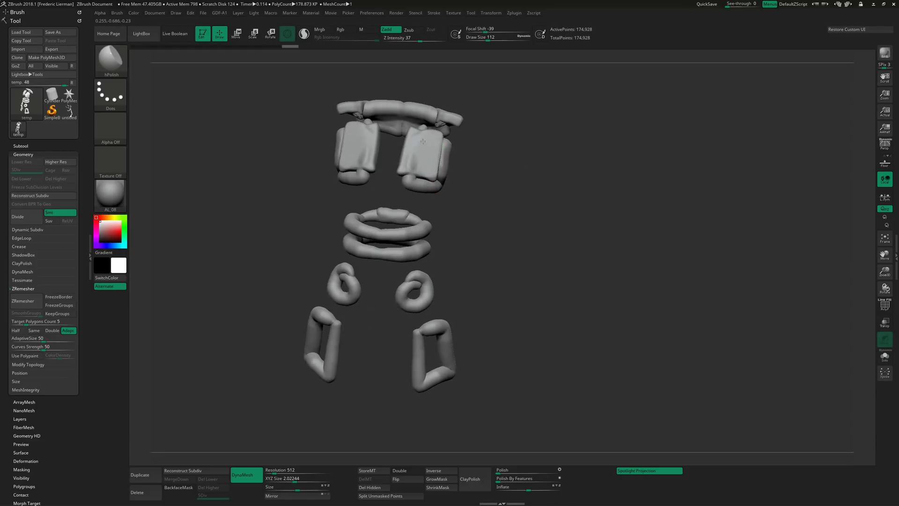
left_click_drag(506, 147, 425, 188)
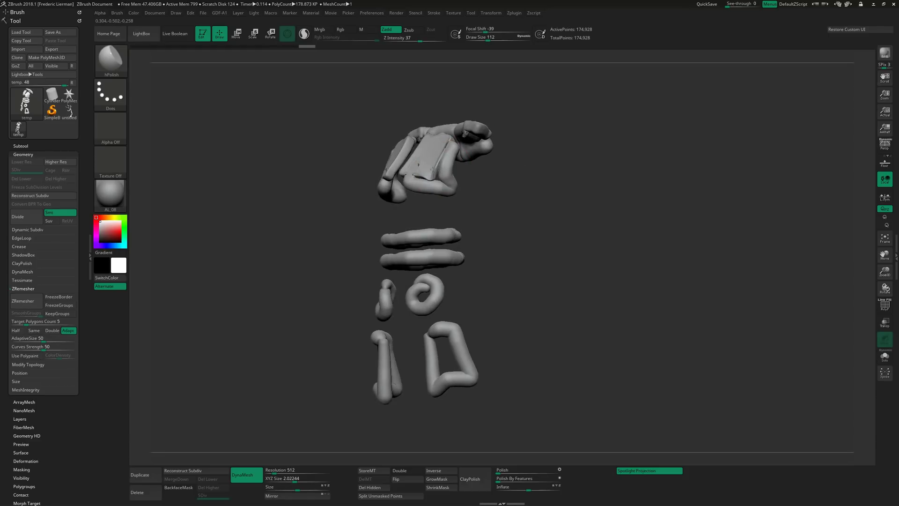
left_click_drag(499, 194, 495, 197)
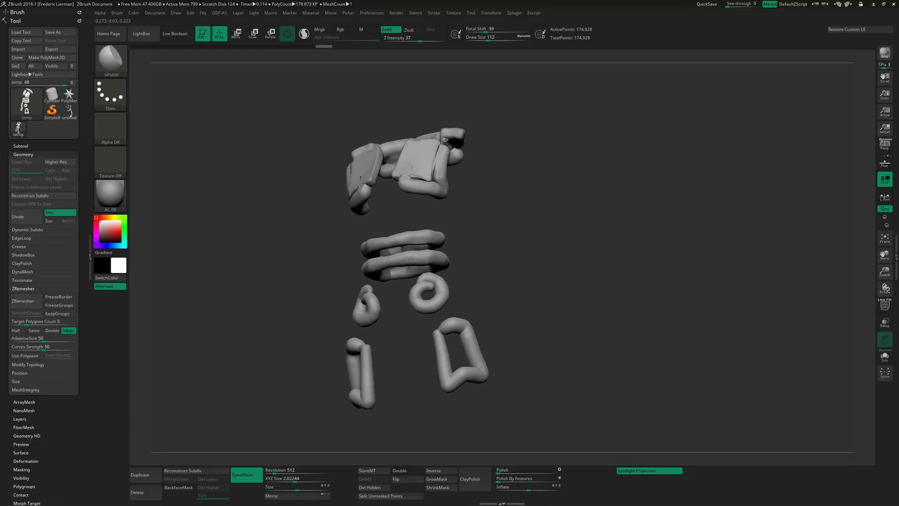
left_click_drag(506, 250, 521, 349)
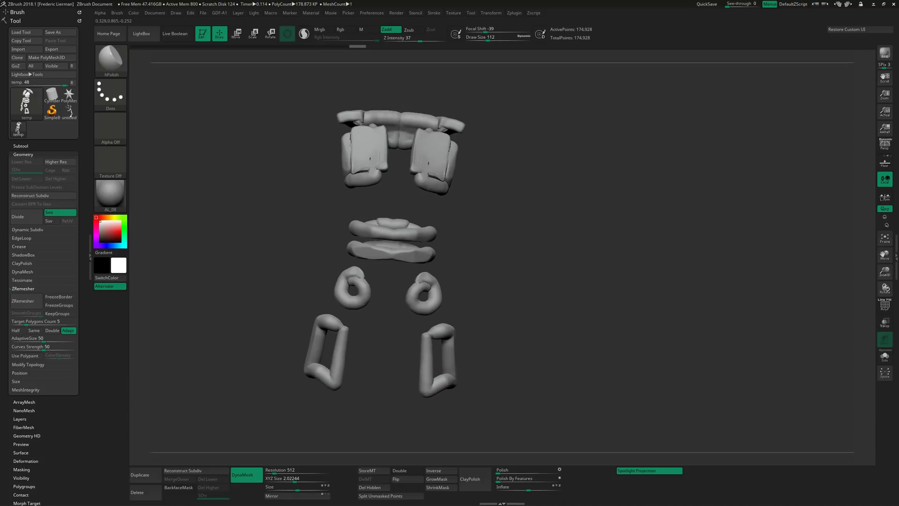
Flatten the shin frames, collar and knee rings with the hPolish brush
left_click_drag(428, 355, 466, 326)
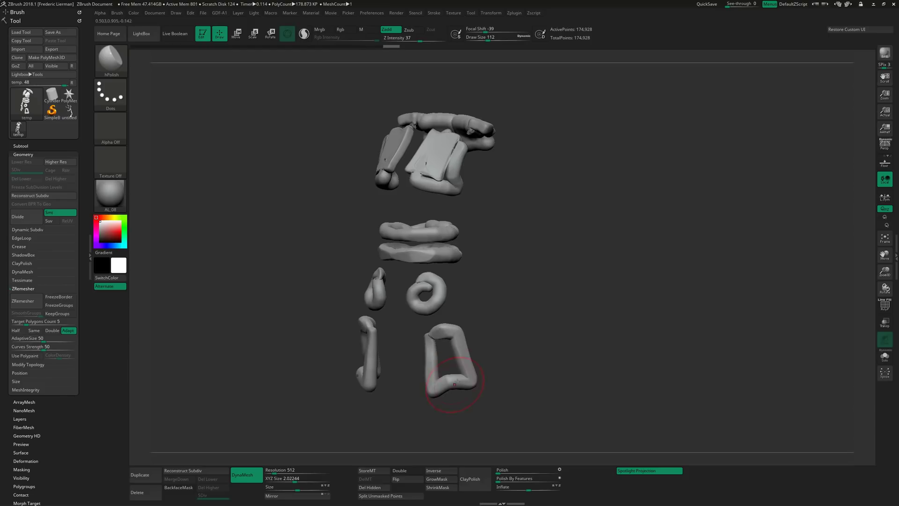
mouse_move(474, 175)
left_mouse_down()
mouse_move(357, 187)
mouse_move(361, 166)
left_mouse_up()
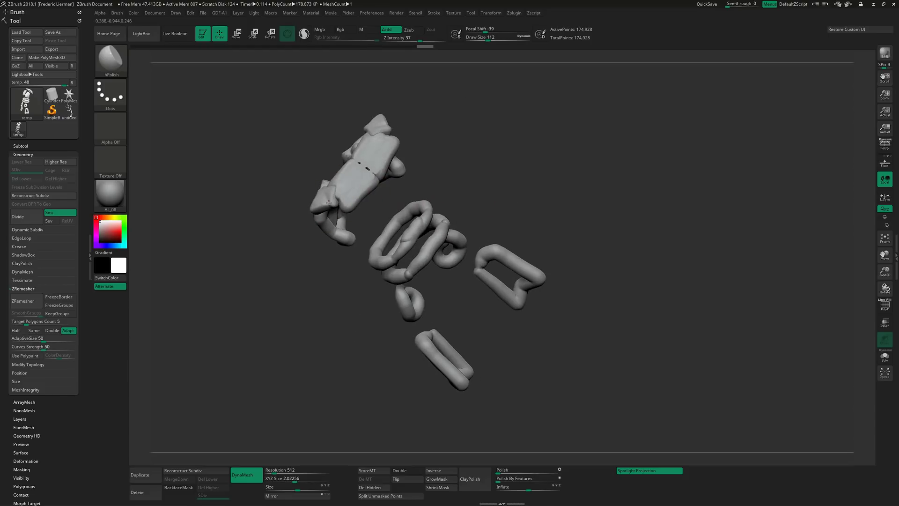
mouse_move(478, 174)
left_mouse_down()
mouse_move(484, 151)
mouse_move(485, 159)
left_mouse_up()
left_click_drag(428, 217, 327, 299)
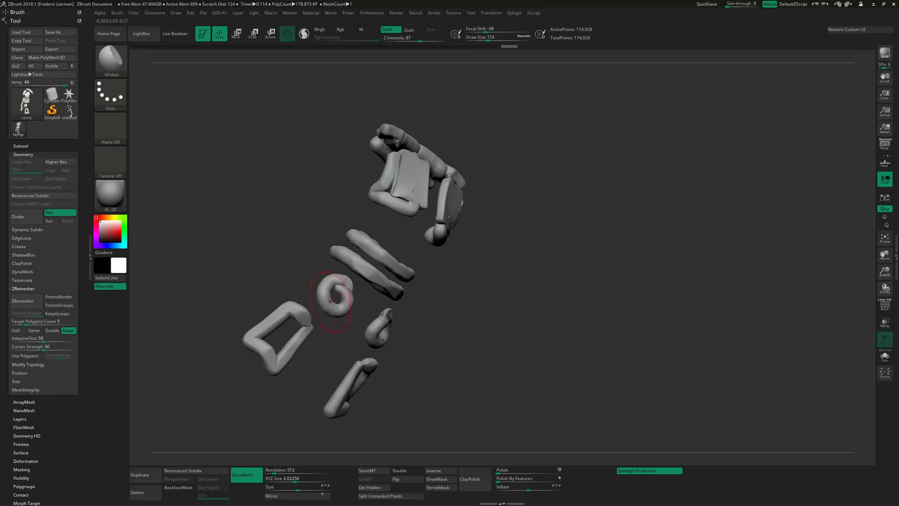
left_click_drag(380, 293, 511, 305)
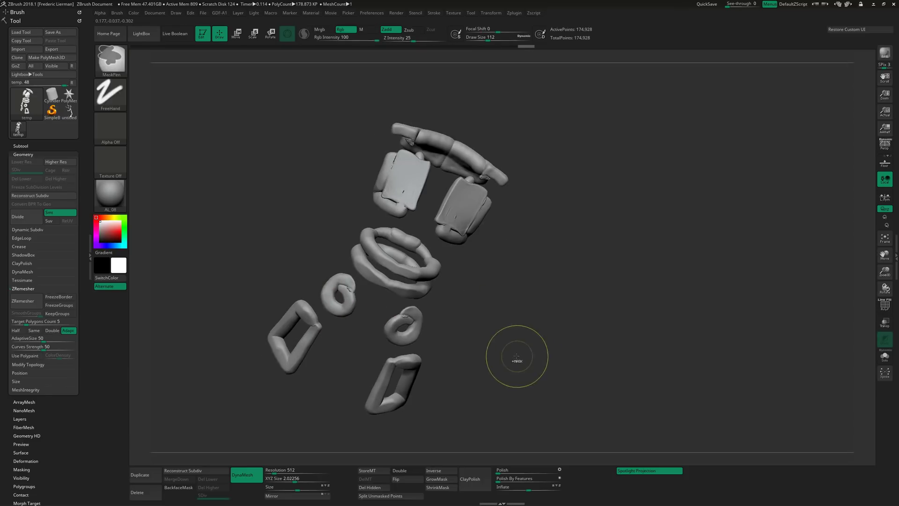
Mask the two knee rings and invert the mask so only the rings stay editable
left_click_drag(515, 359, 522, 337, "shift")
left_click_drag(456, 275, 435, 276)
left_click_drag(380, 274, 434, 321, "ctrl")
left_click_drag(451, 286, 446, 280)
mouse_move(449, 283)
left_mouse_down("ctrl")
mouse_move(454, 307)
mouse_move(453, 295)
mouse_move(478, 280)
left_mouse_up("ctrl")
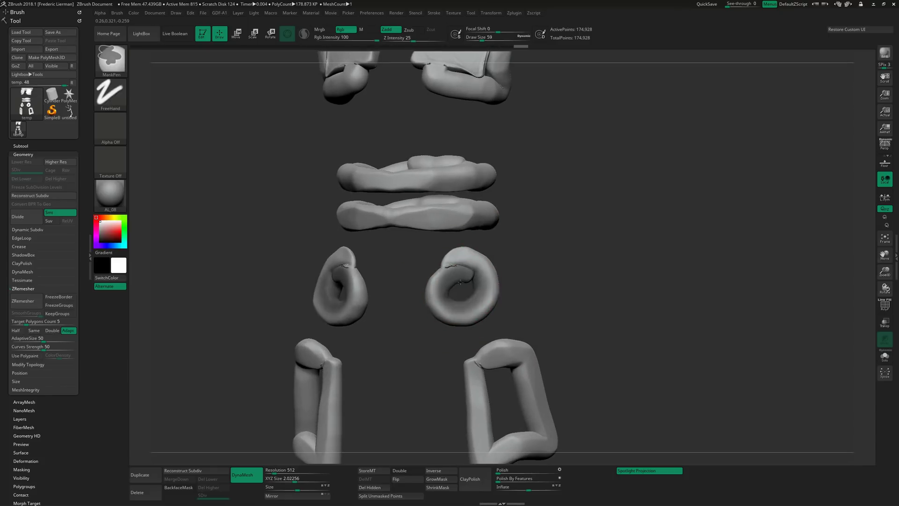
left_click(560, 301, "ctrl")
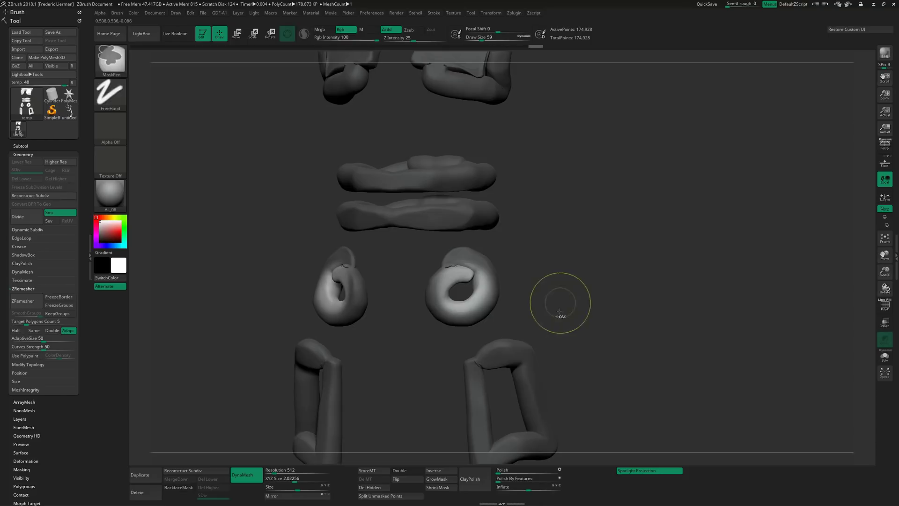
Inflate the knee rings to close their holes, clear the mask to remesh, and smooth the inner surface
left_click_drag(529, 487, 549, 488)
left_click_drag(561, 281, 574, 290)
left_click_drag(572, 215, 589, 284, "ctrl")
mouse_move(472, 277)
left_mouse_down("shift")
mouse_move(471, 260)
mouse_move(457, 262)
left_mouse_up("shift")
left_click_drag(538, 252, 579, 244)
Flatten the fronts of both knee pads with the hPolish brush at a draw size of 101
key("s")
mouse_move(468, 284)
left_mouse_down()
mouse_move(455, 270)
mouse_move(470, 302)
left_mouse_up()
mouse_move(512, 267)
left_mouse_down()
mouse_move(515, 296)
mouse_move(538, 294)
left_mouse_up()
left_click_drag(464, 302, 466, 269)
left_click_drag(521, 345, 522, 299, "alt")
mouse_move(562, 248)
left_mouse_down()
mouse_move(645, 244)
mouse_move(542, 279)
mouse_move(542, 327)
left_mouse_up()
Inflate the whole armor slightly, update its DynaMesh and apply Polish
left_click_drag(518, 488, 522, 488)
left_click_drag(602, 291, 612, 367, "ctrl")
left_click(504, 471)
left_click_drag(566, 309, 583, 303)
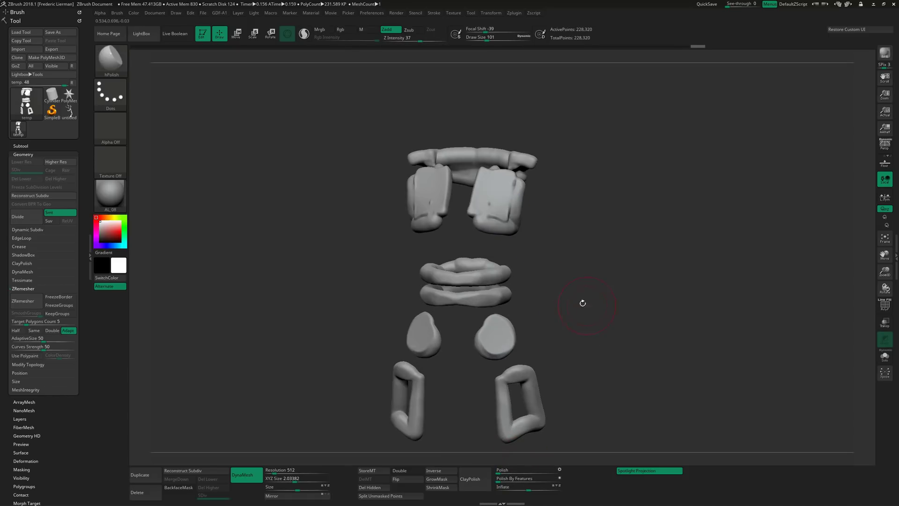
Flatten and smooth the front faces of the chest plates
left_click_drag(488, 202, 499, 201)
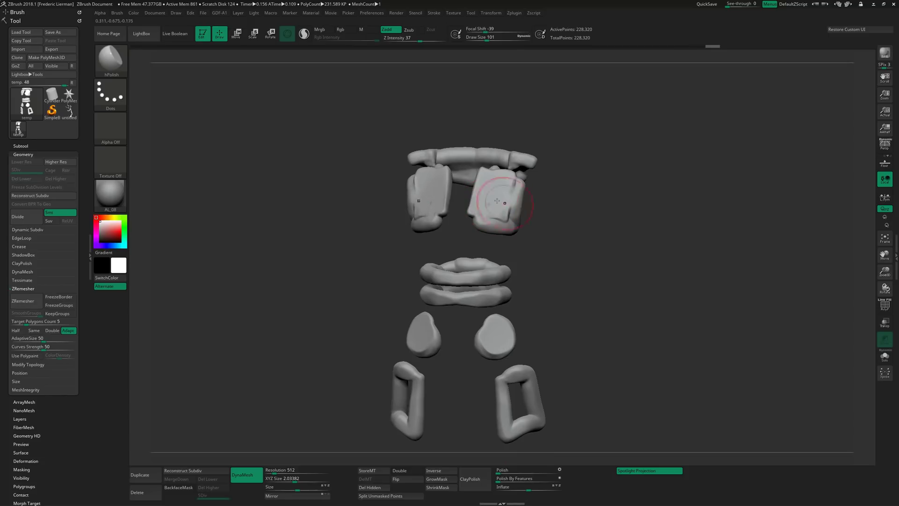
left_click_drag(554, 220, 570, 239)
left_click_drag(484, 196, 493, 177, "shift")
left_click_drag(552, 211, 615, 278)
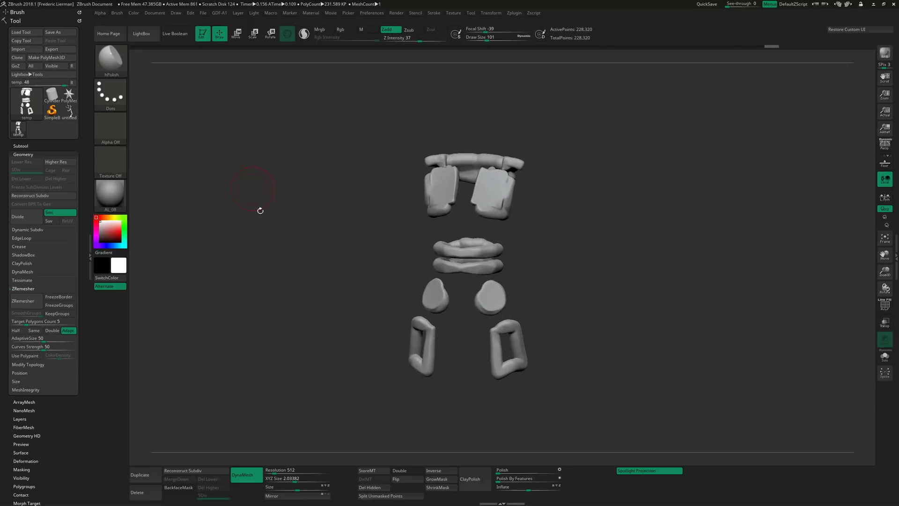
Duplicate the temp subtool and make the copy temp1 active
left_click(23, 147)
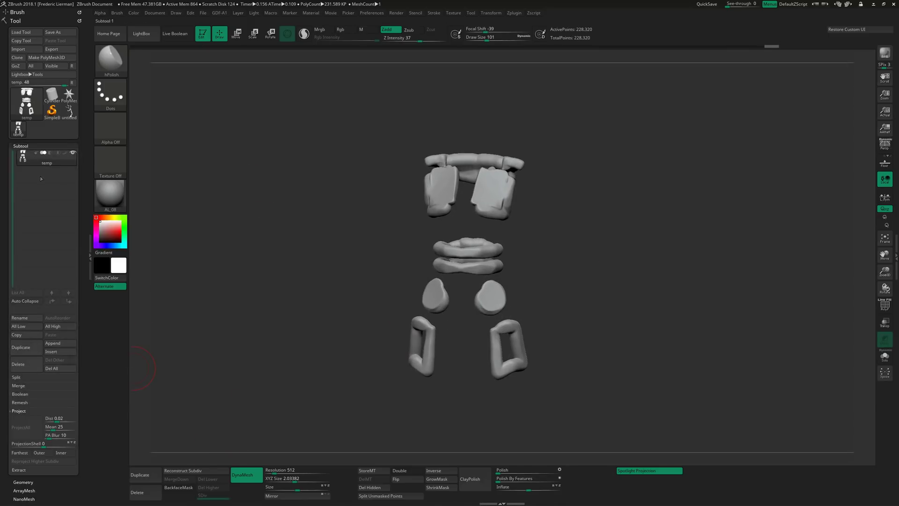
left_click(22, 348)
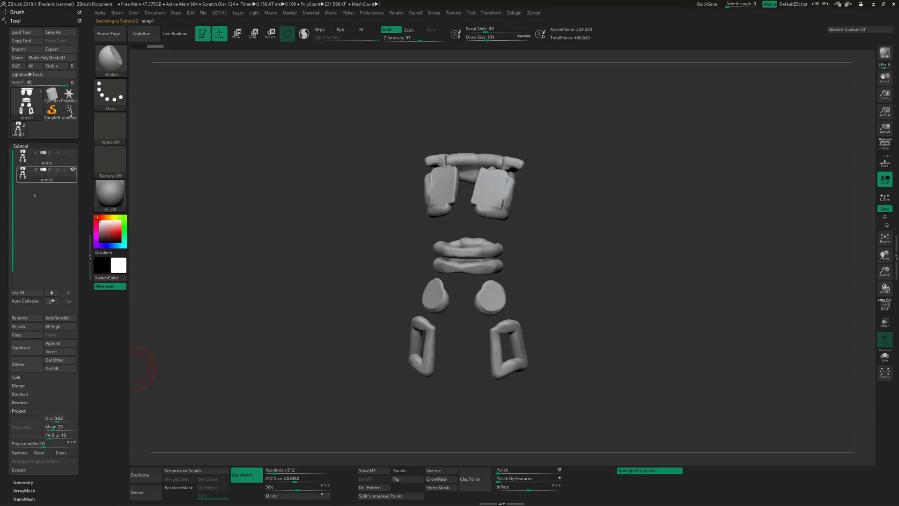
left_click_drag(2, 266, 2, 218)
left_click_drag(9, 392, 8, 337)
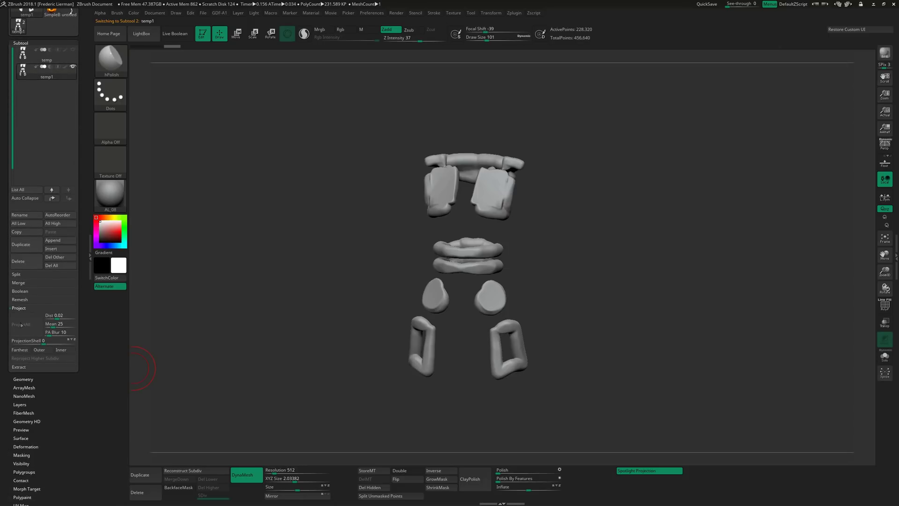
ZRemesh the temp1 copy with a target polygons count of 0.31117 and show its wireframe
left_click(24, 379)
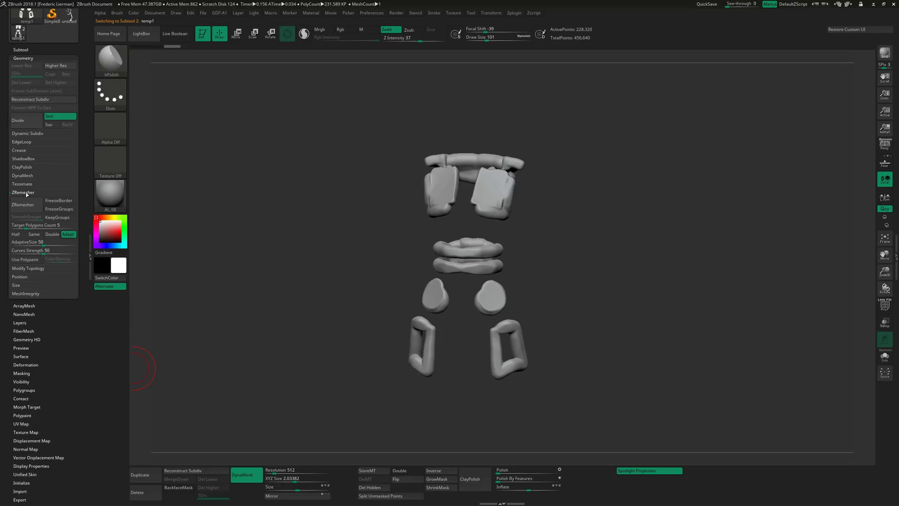
left_click(53, 227)
left_click(24, 225)
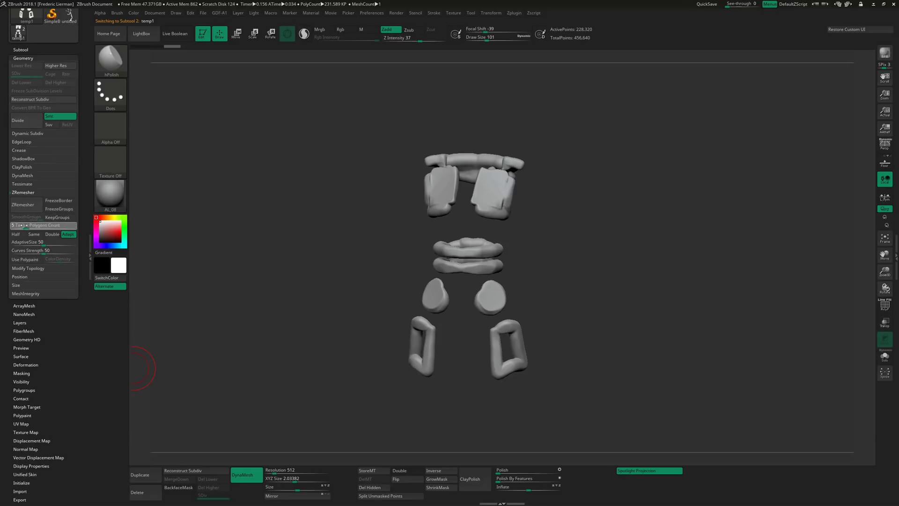
left_click(23, 204)
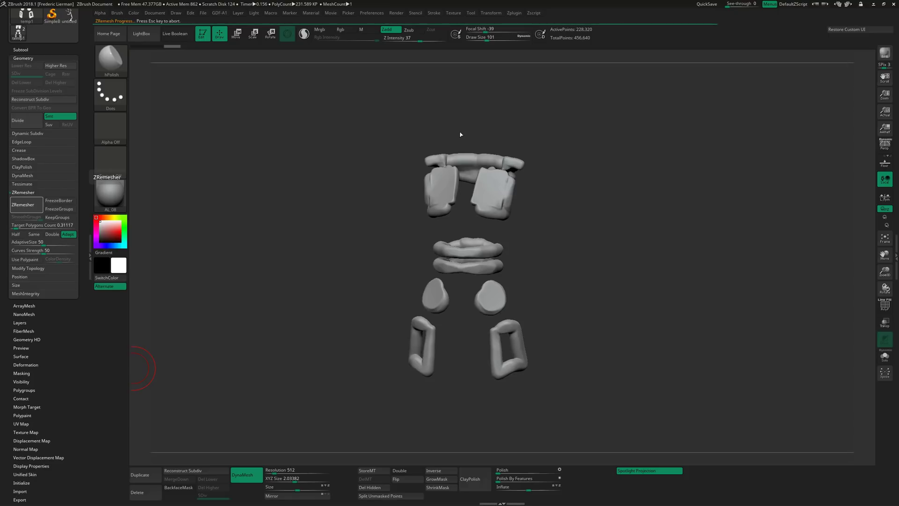
mouse_move(460, 135)
left_mouse_down()
mouse_move(553, 136)
mouse_move(613, 201)
mouse_move(608, 257)
mouse_move(650, 307)
mouse_move(628, 281)
mouse_move(664, 296)
mouse_move(614, 294)
left_mouse_up()
key("shift+f")
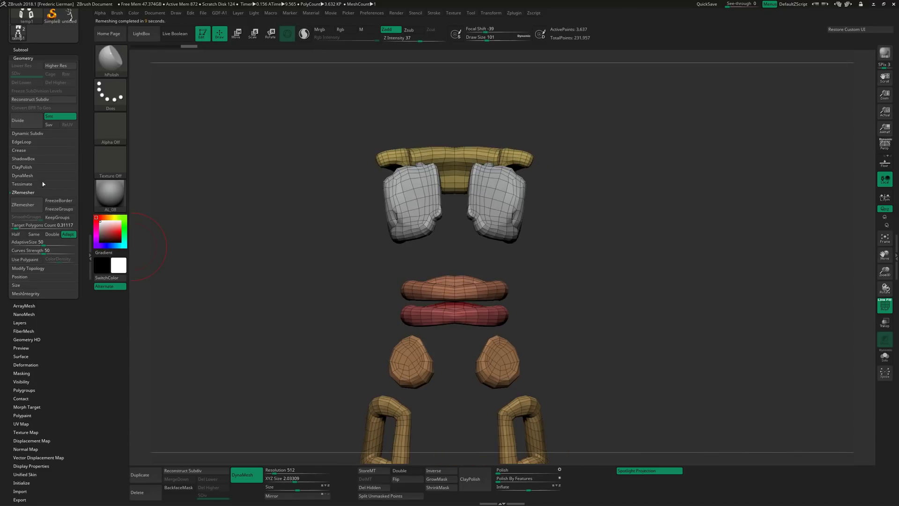
Decimate the temp subtool to 5% with Decimation Master, pre-processing it first, and hide its wireframe
left_click(20, 50)
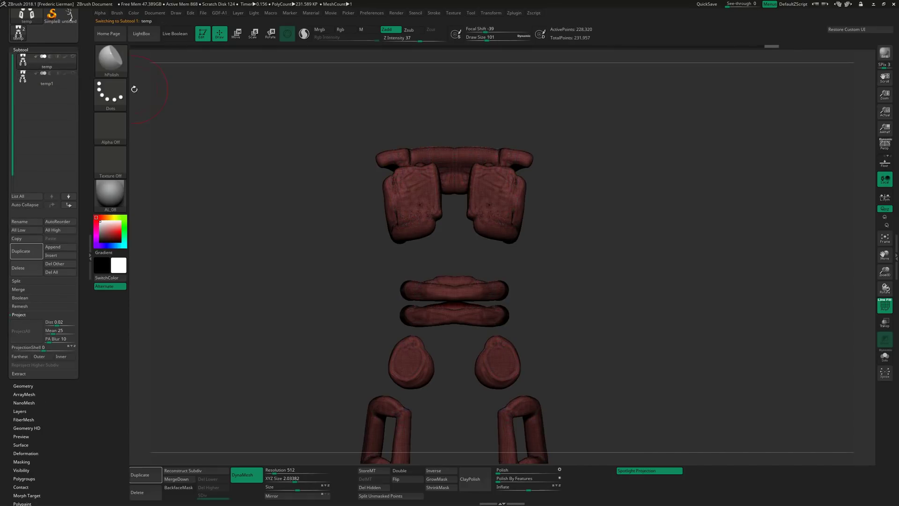
left_click_drag(241, 133, 304, 158)
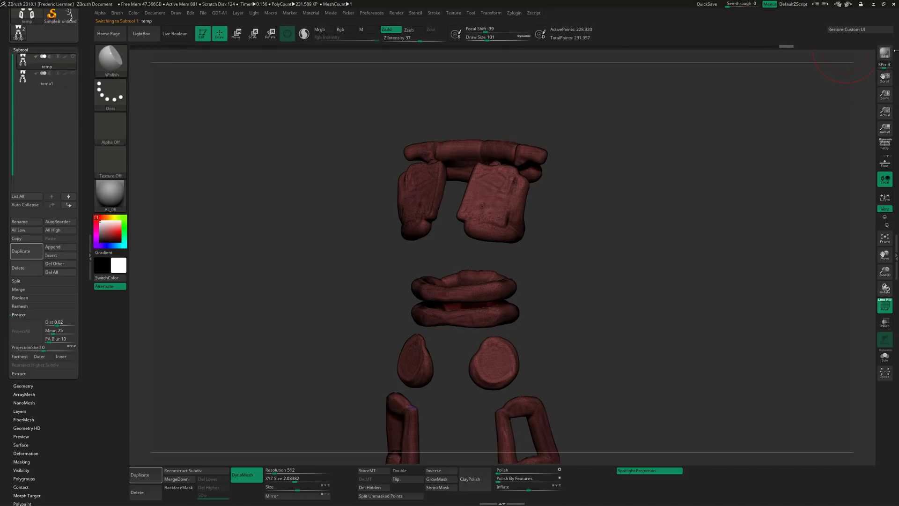
left_click(895, 50)
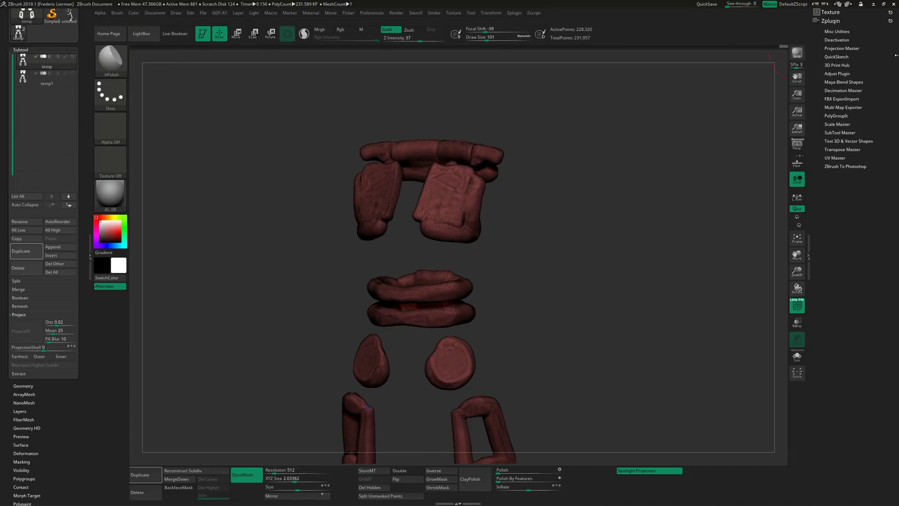
left_click(839, 91)
left_click(853, 187)
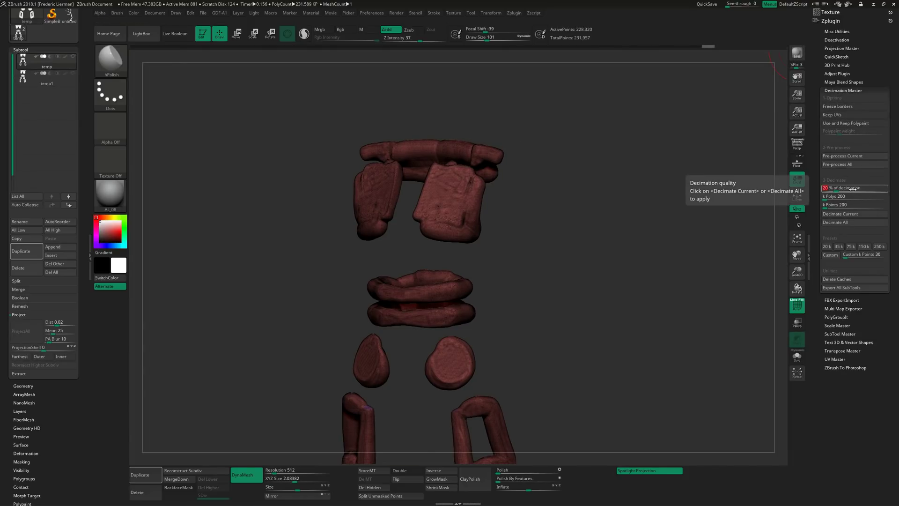
left_click(853, 156)
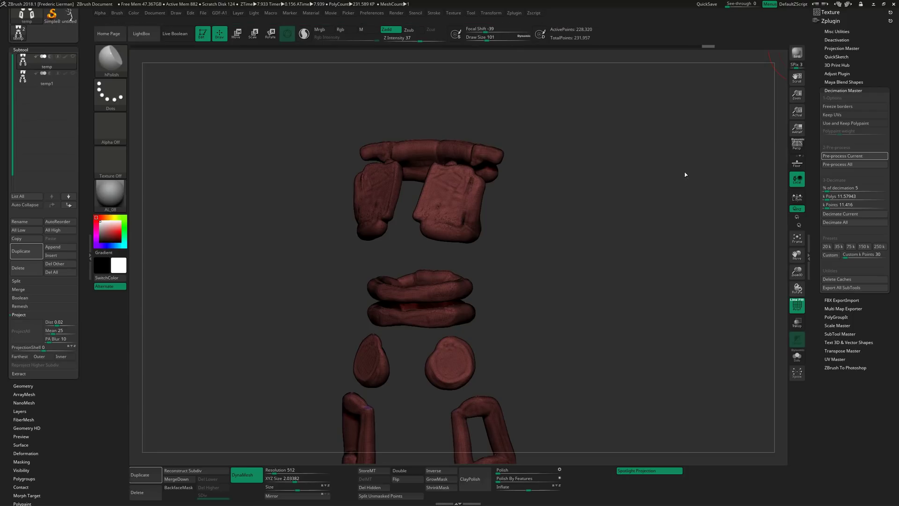
left_click(840, 213)
mouse_move(549, 200)
left_mouse_down()
mouse_move(576, 257)
mouse_move(584, 217)
mouse_move(606, 217)
mouse_move(551, 260)
left_mouse_up()
key("shift+f")
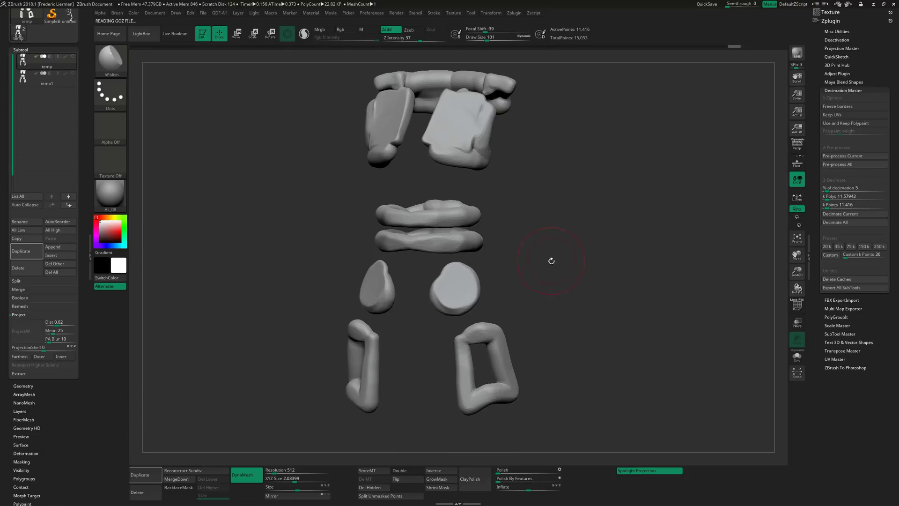
Export the decimated armor as an OBJ into the greasetomesh28 folder, overwriting the existing temp.OBJ
left_click_drag(62, 49, 61, 145)
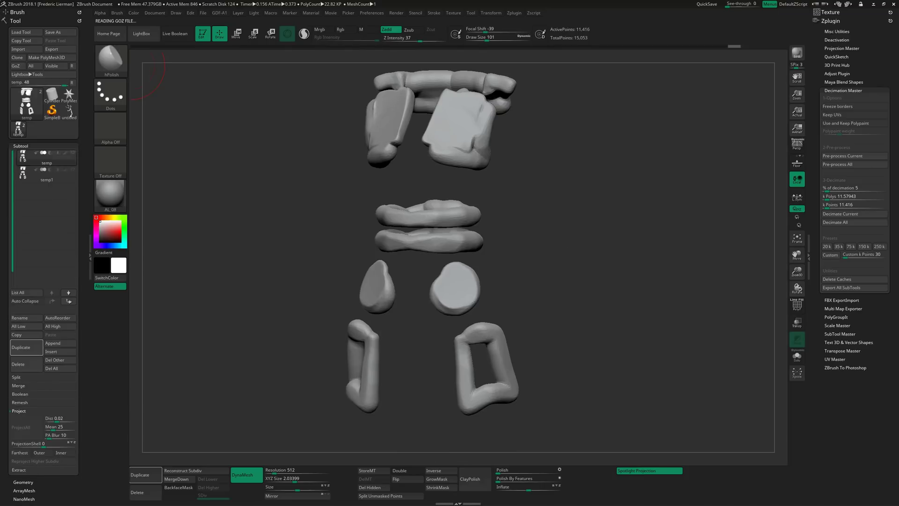
left_click(60, 49)
double_click(410, 185)
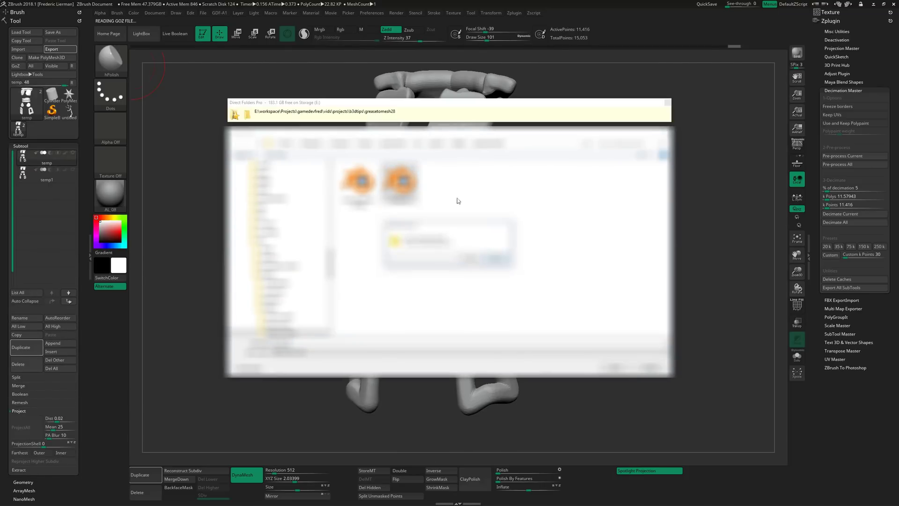
left_click(473, 259)
Switch to Blender and hide the earlier gp_mesh armor objects from the scene
key("alt+Tab")
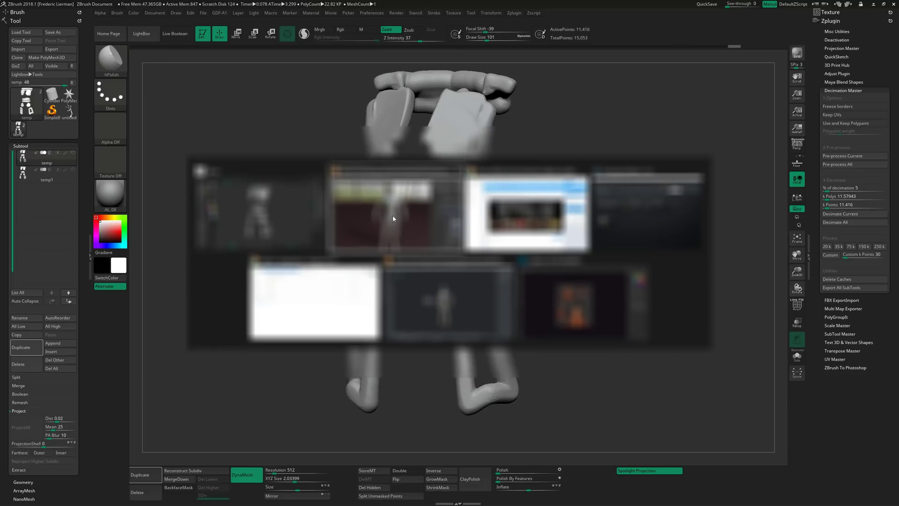
middle_click_drag(373, 220, 351, 222)
left_click_drag(871, 112, 873, 121)
left_click(871, 98)
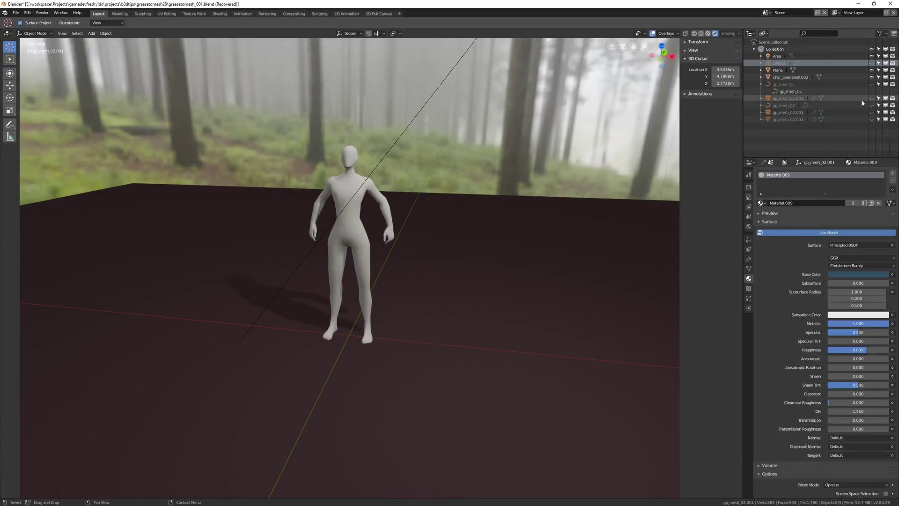
Import temp.OBJ from the greasetomesh28 folder as a Wavefront OBJ
left_click(17, 13)
mouse_move(32, 144)
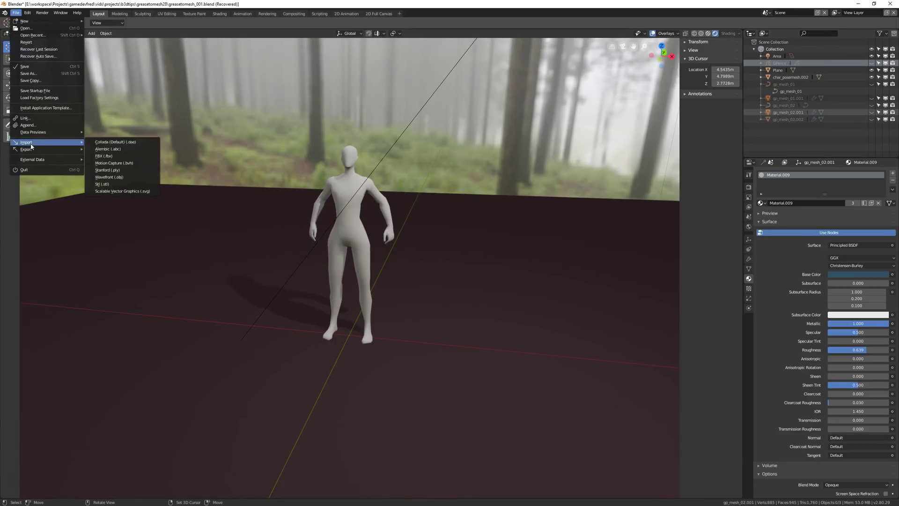
left_click(117, 177)
left_click(104, 73)
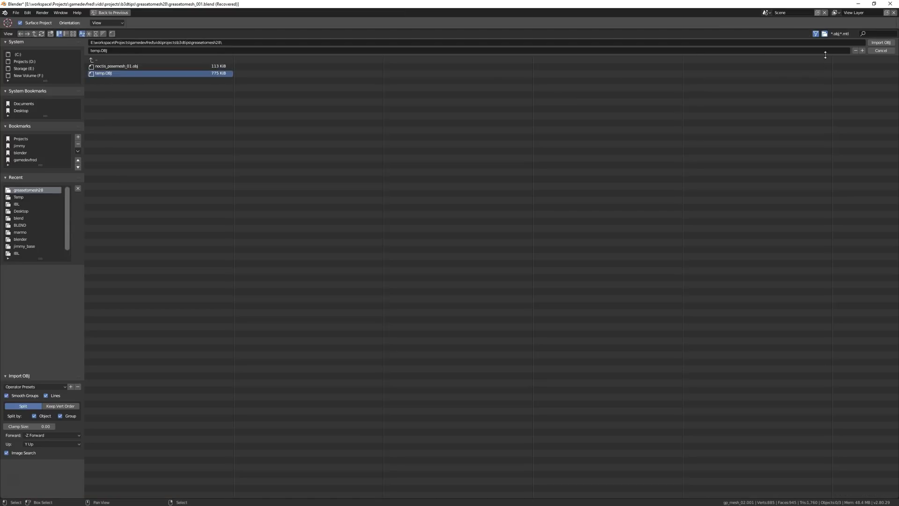
key("Return")
Assign the existing Material.009 to the imported armor mesh
middle_click_drag(476, 140, 429, 145)
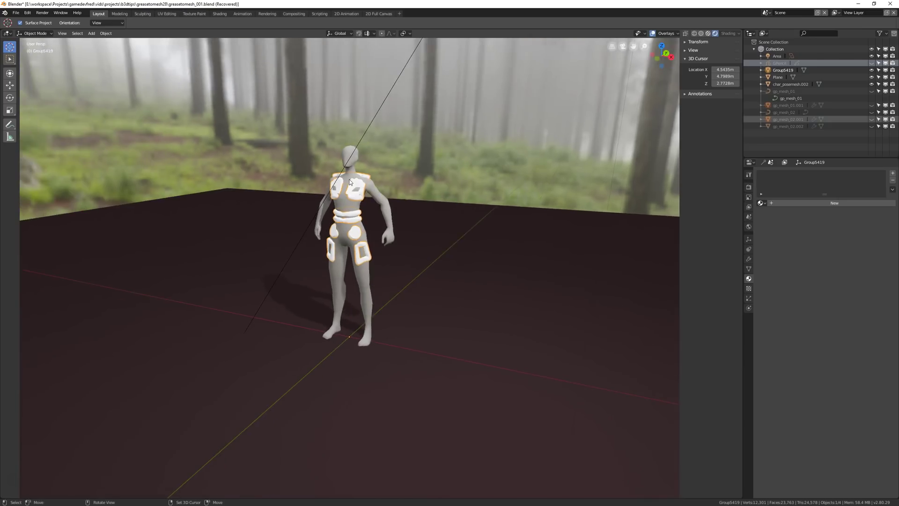
scroll(429, 145, "up", 3)
left_click(760, 203)
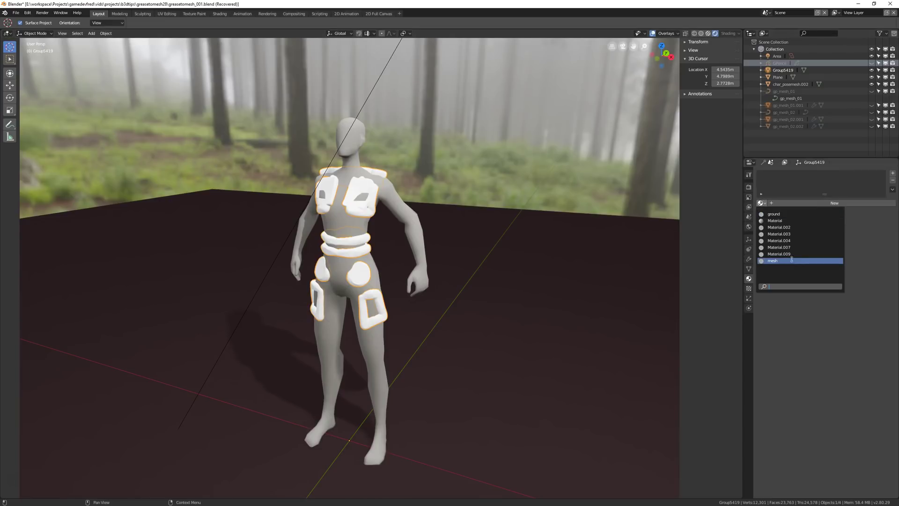
left_click(786, 257)
Shade the imported armor smooth and put it into Edit Mode
middle_click_drag(323, 159, 295, 164)
scroll(351, 192, "up", 3)
mouse_move(351, 192)
middle_mouse_down()
mouse_move(384, 194)
mouse_move(374, 194)
mouse_move(392, 166)
middle_mouse_up()
key("w")
left_click(336, 195)
key("ctrl+Tab")
left_click(420, 193)
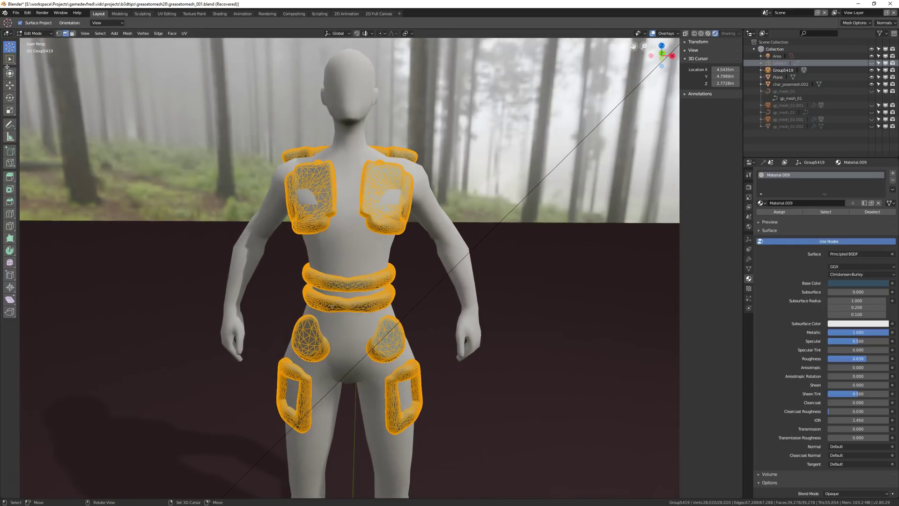
Select a single vertex on the front of a chest plate and enable proportional editing
middle_click_drag(414, 152, 399, 178)
key("ctrl+Tab")
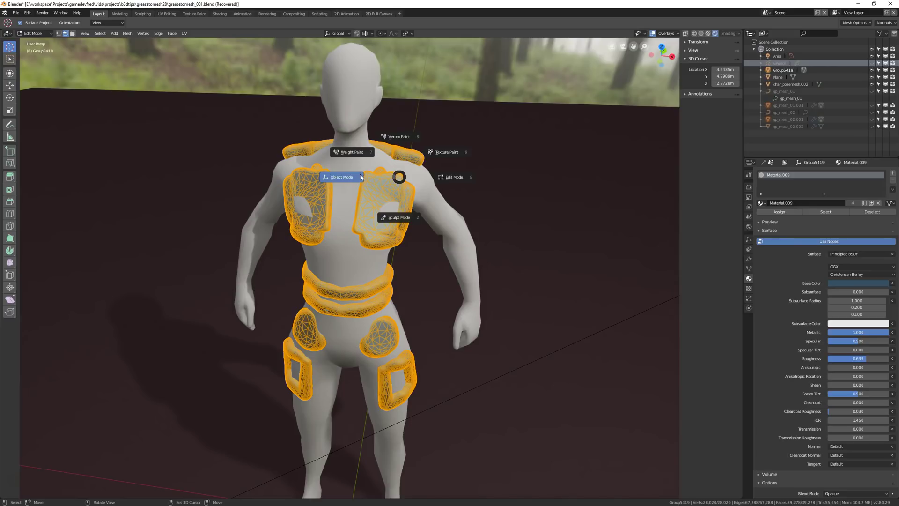
key("Escape")
left_click(59, 34)
left_click(377, 201)
middle_click_drag(377, 202, 387, 32)
left_click(382, 34)
left_click(402, 65)
Try to move the selected chest plate vertex with a proportional size of 1.00, and undo the move
middle_click_drag(419, 197, 379, 206)
key("g")
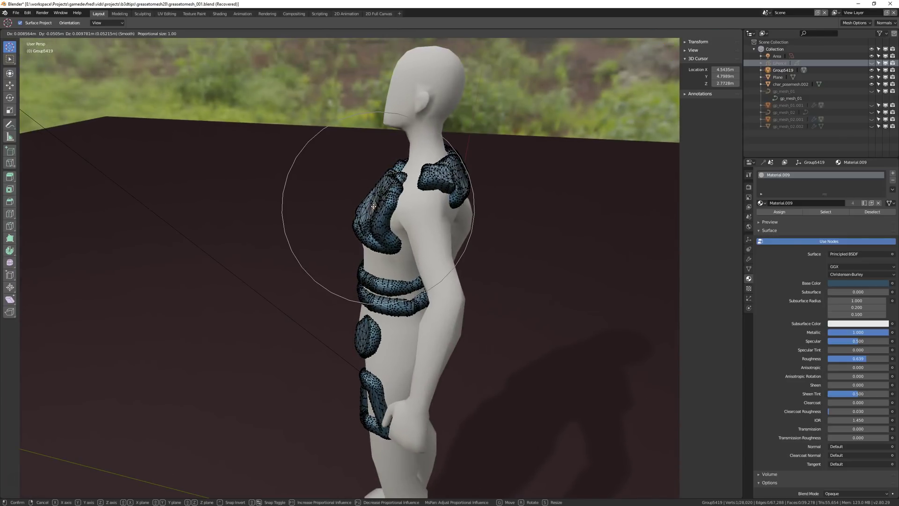
left_click(372, 207)
key("ctrl+z")
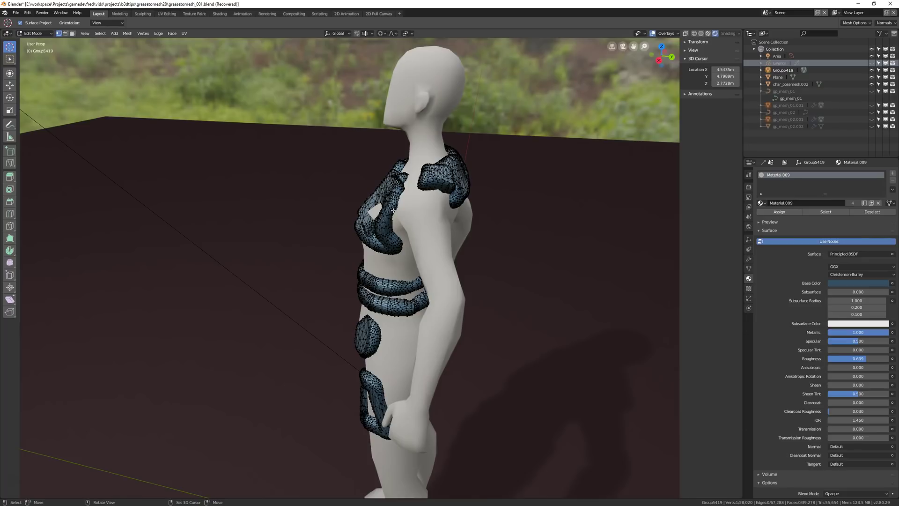
Reshape the chest plate by moving the selected vertex with the proportional size reduced to about 0.35
key("g")
scroll(391, 211, "up", 2)
scroll(389, 210, "down", 1)
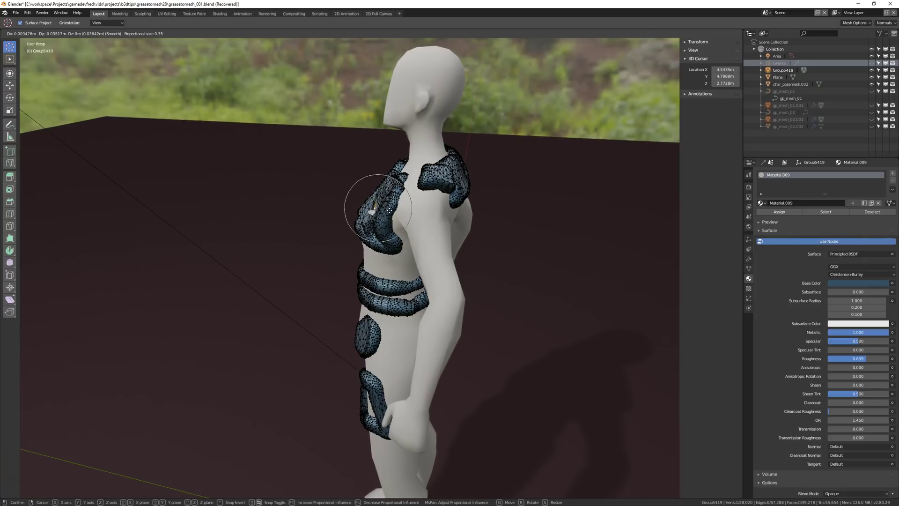
left_click(389, 210)
middle_click_drag(390, 210, 281, 240)
key("g")
left_click(381, 236)
Return the armor to Object Mode and deselect all objects
scroll(461, 234, "down", 4)
middle_click_drag(461, 234, 401, 225)
key("ctrl+Tab")
left_click(384, 229)
key("a")
scroll(478, 179, "down", 5)
scroll(456, 213, "up", 4)
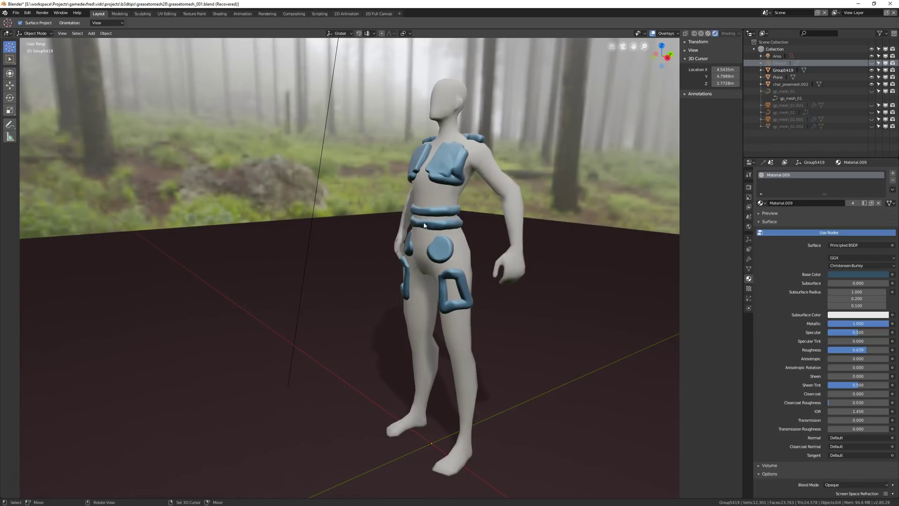
mouse_move(422, 215)
middle_mouse_down()
mouse_move(465, 220)
mouse_move(332, 206)
mouse_move(437, 210)
mouse_move(417, 212)
middle_mouse_up()
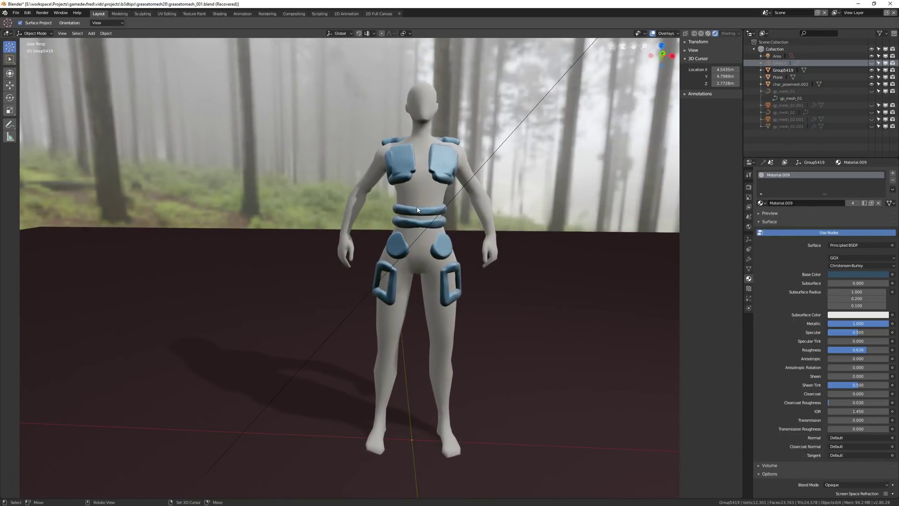
middle_click_drag(421, 210, 425, 232)
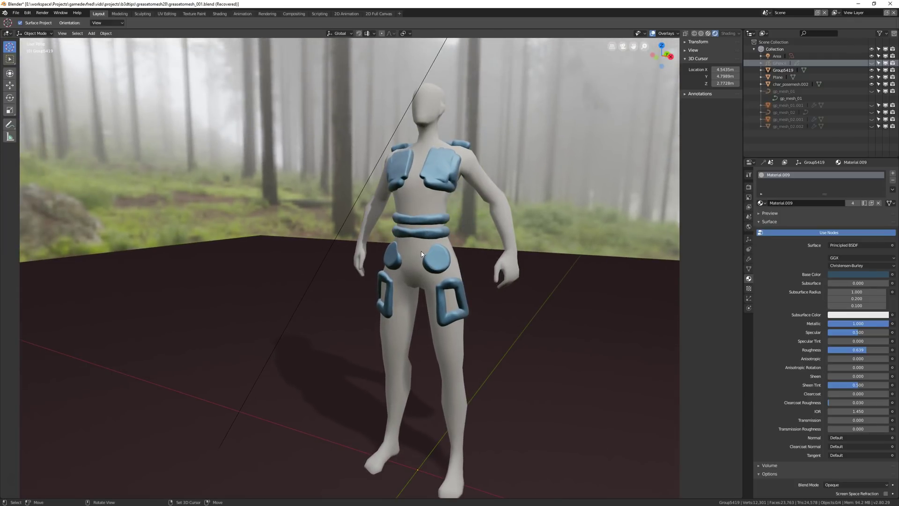
middle_click_drag(421, 251, 362, 243)
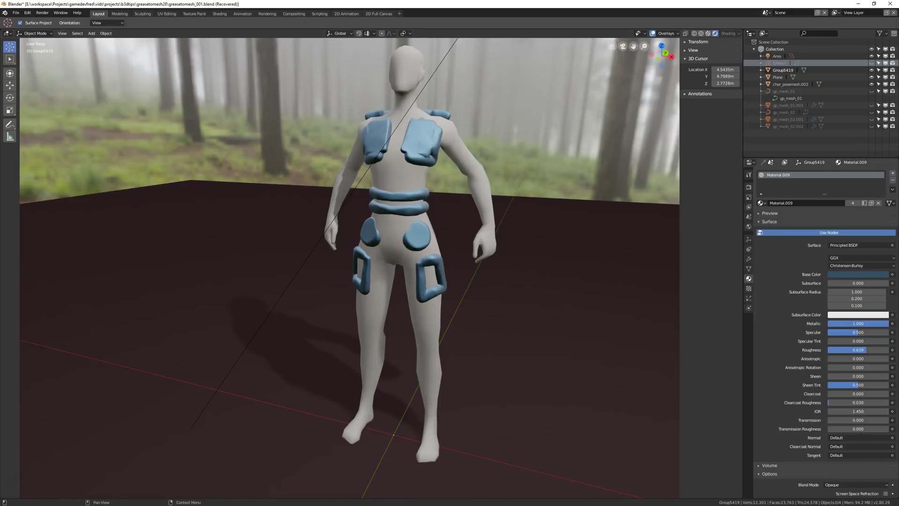
key("alt+Tab")
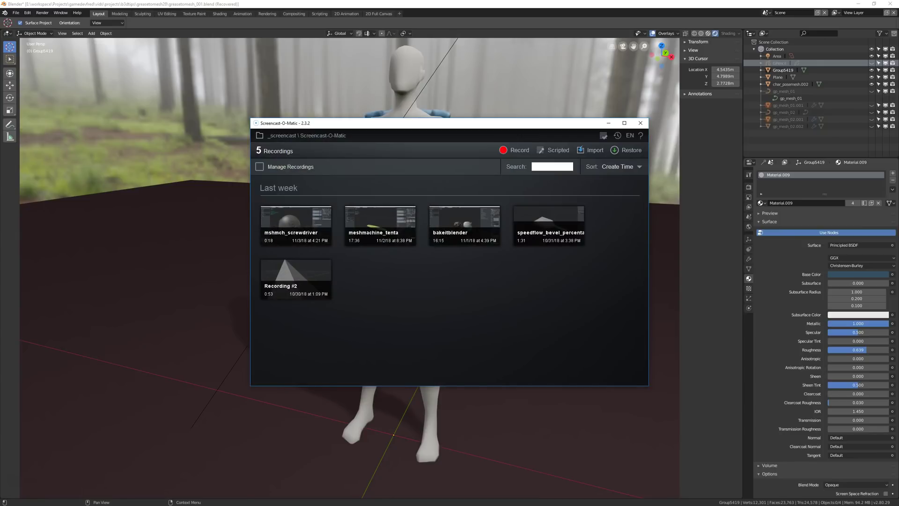